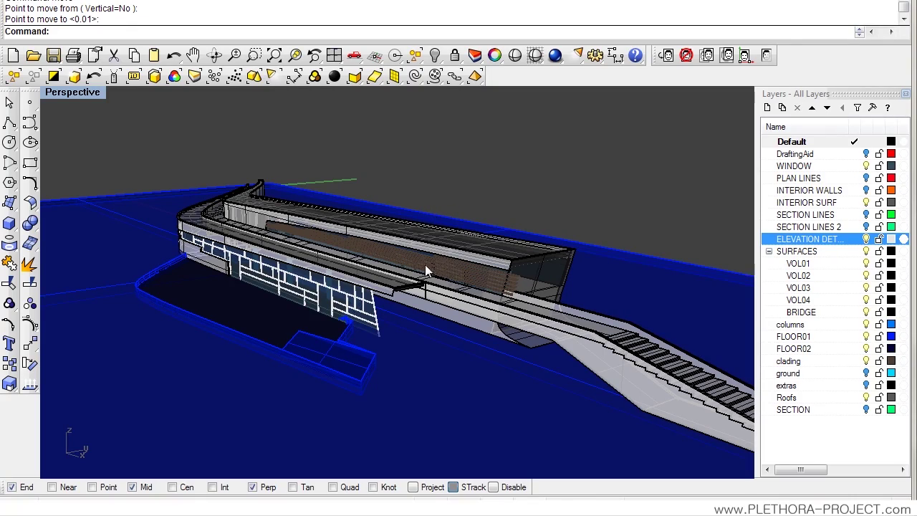
Step: Orbit and zoom to look down onto the overhang slab's open end
right_drag(425, 269, 333, 260)
scroll(317, 247, up, 5)
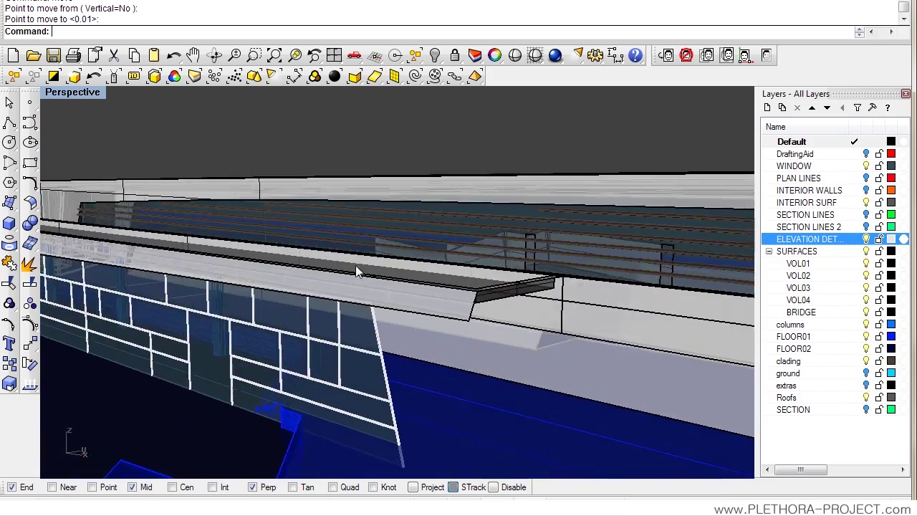
scroll(358, 260, up, 2)
right_drag(360, 254, 398, 359)
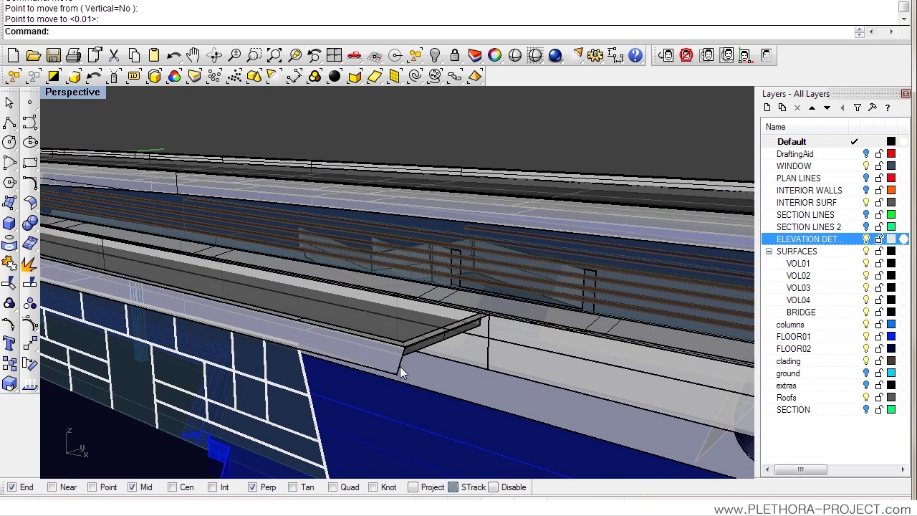
click(400, 366)
click(471, 130)
Step: Extrude the slab's end edge curve up to the corner end point, then orbit to check it
text(ExtrudeCrv)
key(Return)
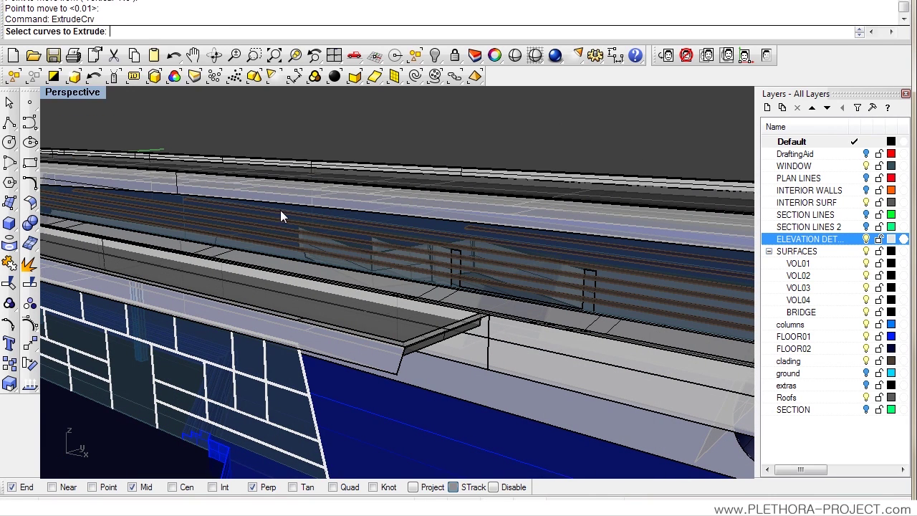
click(405, 371)
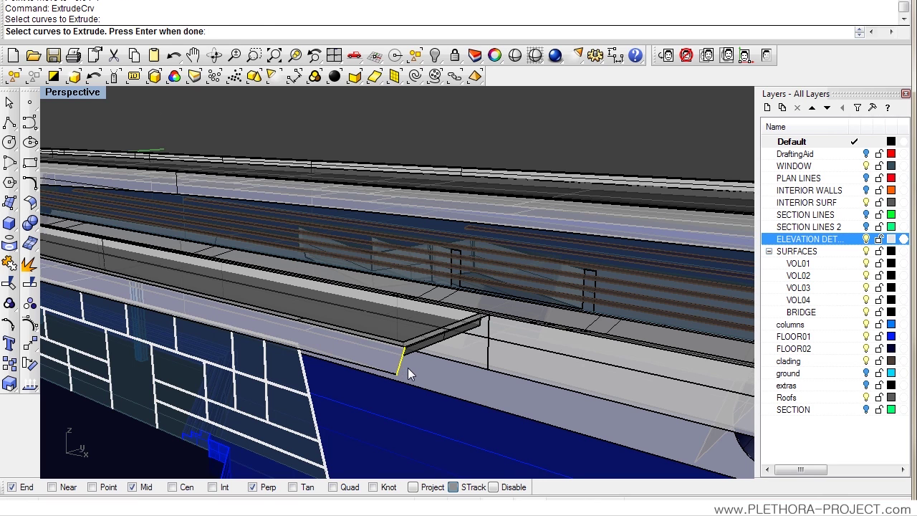
key(Return)
scroll(502, 333, up, 3)
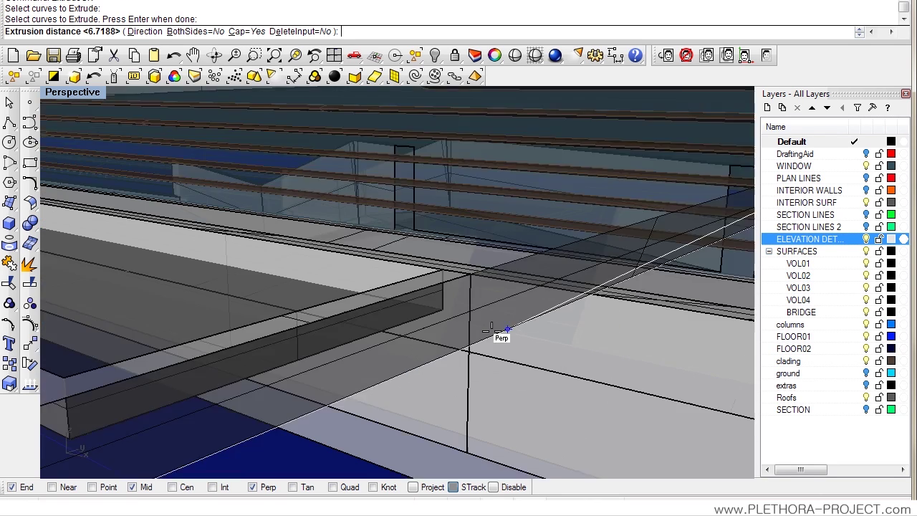
scroll(475, 315, up, 1)
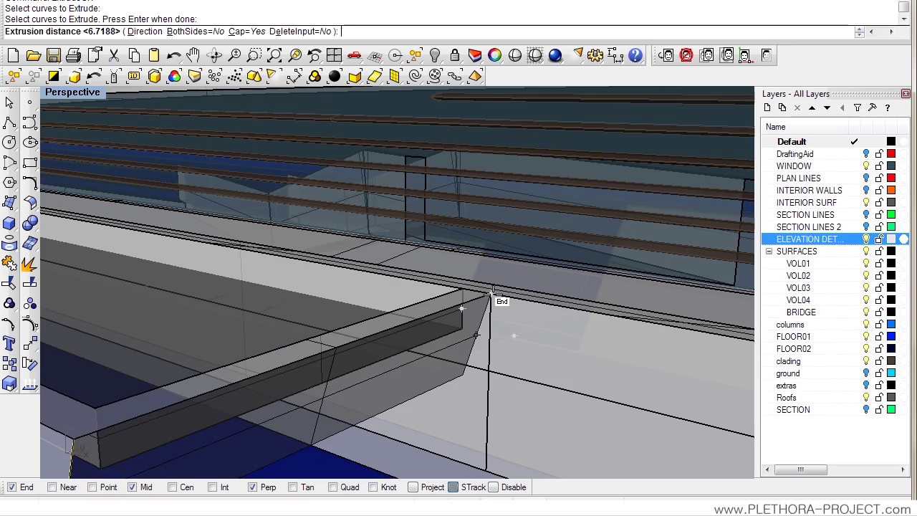
click(493, 294)
right_drag(471, 364, 341, 302)
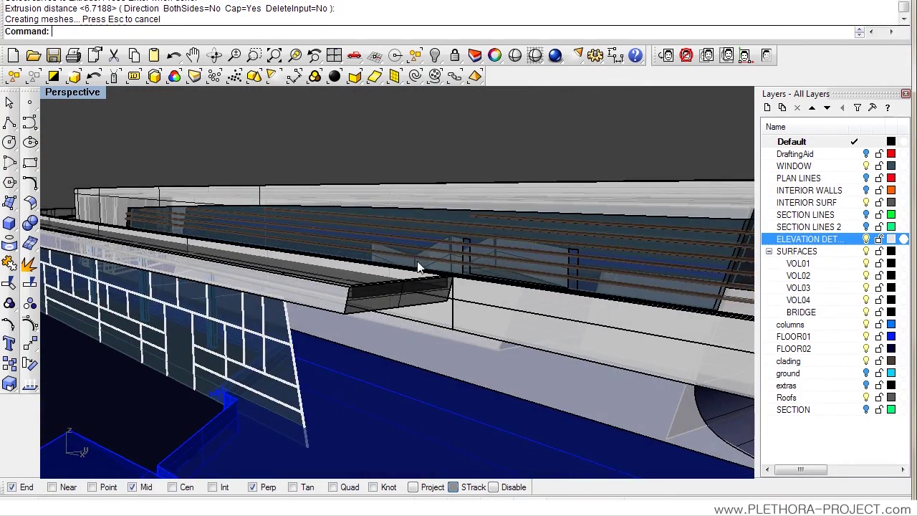
right_drag(418, 264, 428, 290)
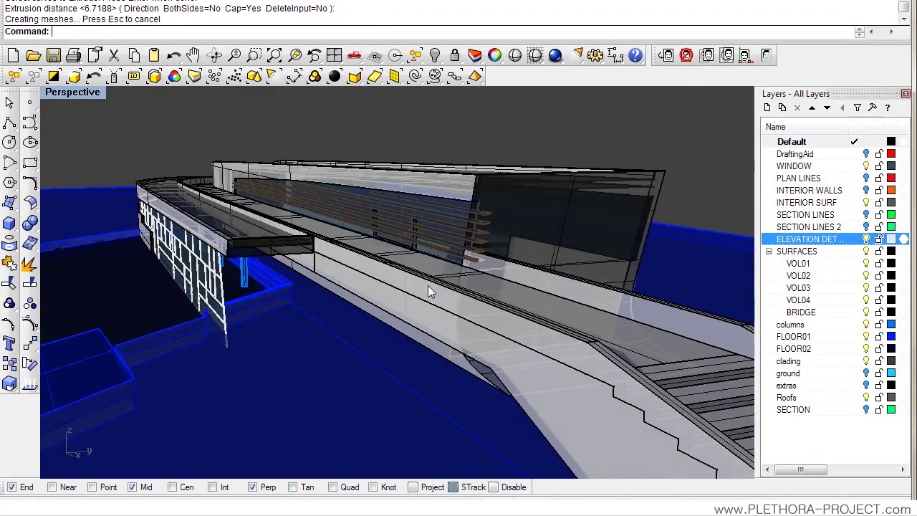
right_drag(332, 289, 245, 301)
Step: Hide the ELEVATION DET layer and extrude the wall panel's vertical edge to the beam's midpoint
right_click(245, 301)
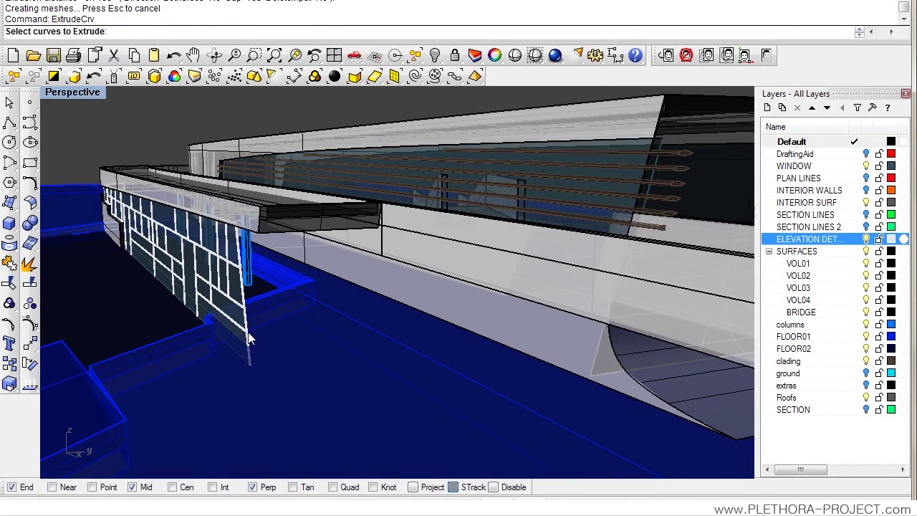
click(866, 238)
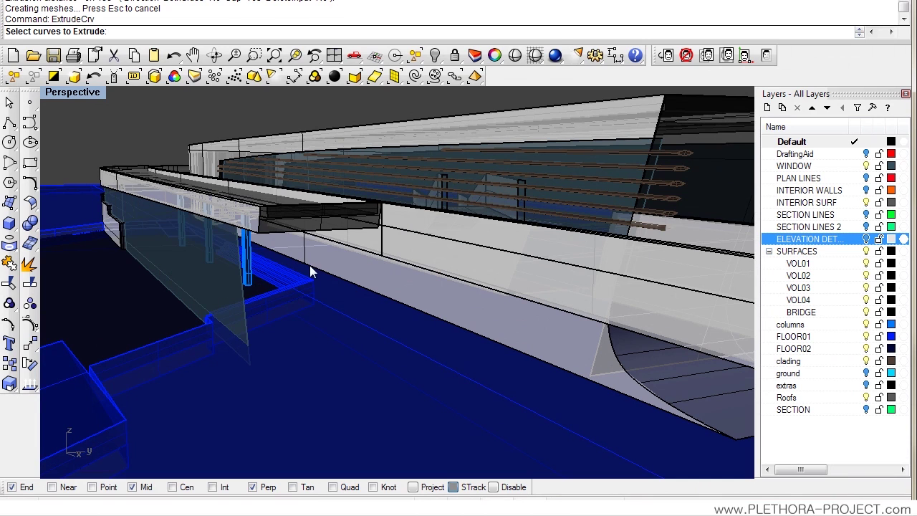
click(250, 318)
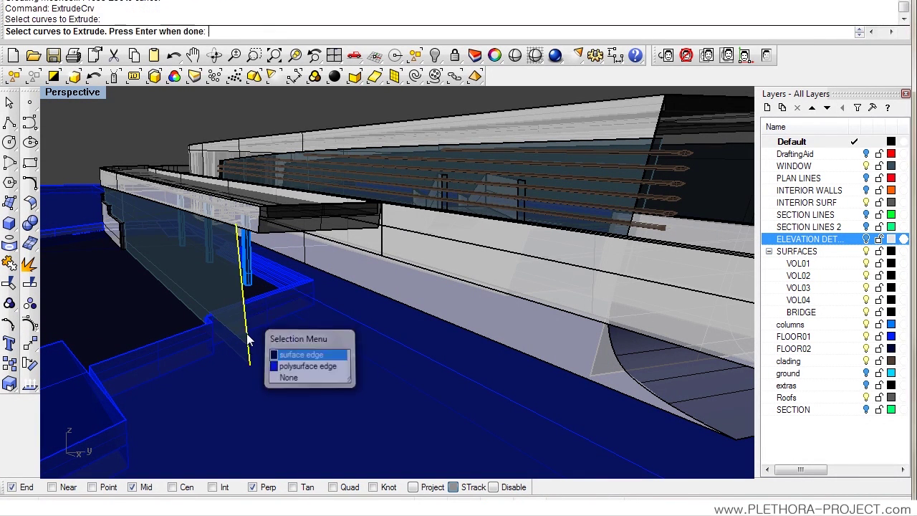
click(297, 354)
right_click(305, 316)
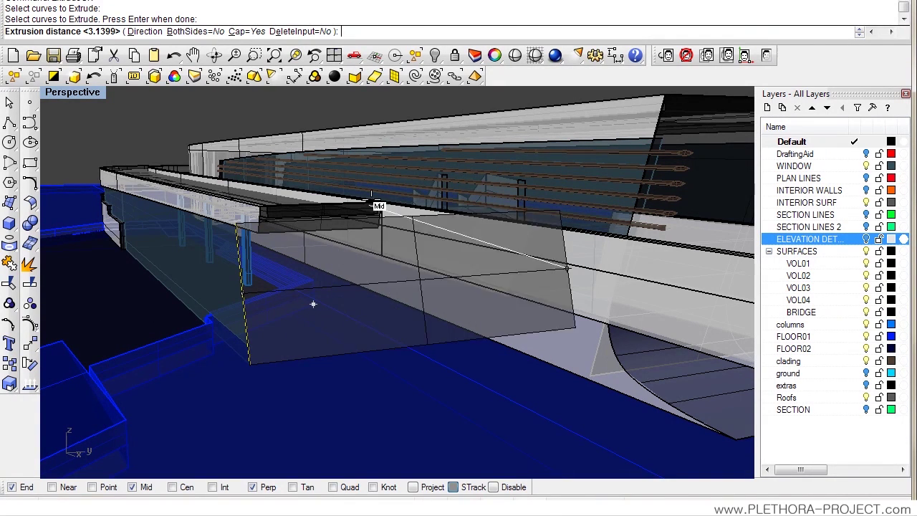
scroll(313, 304, up, 4)
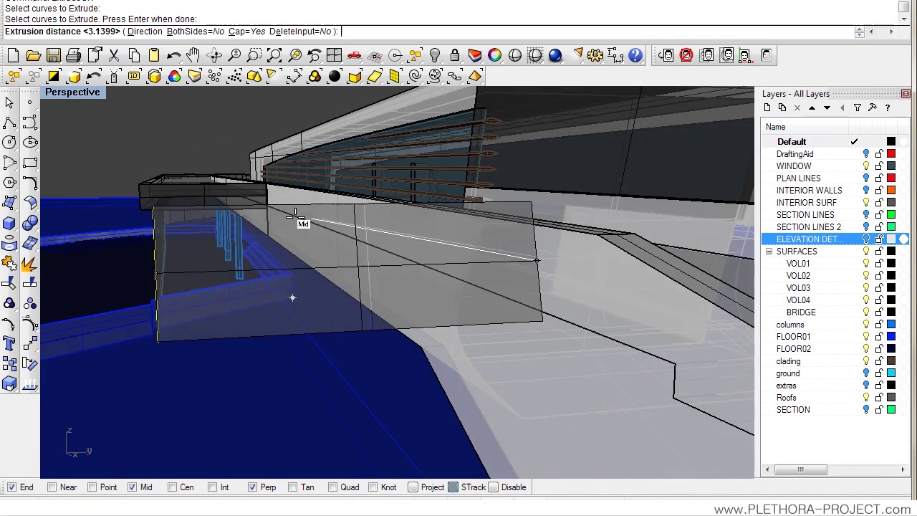
right_drag(264, 218, 262, 237)
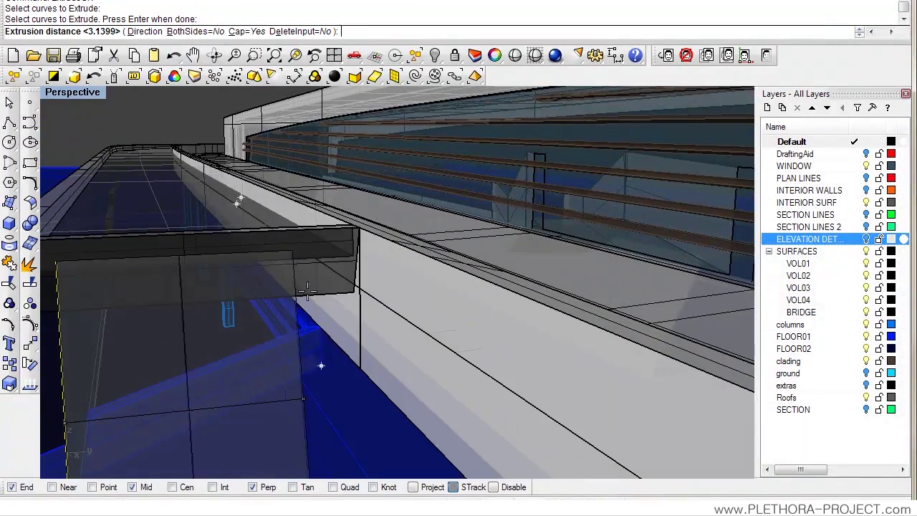
click(356, 292)
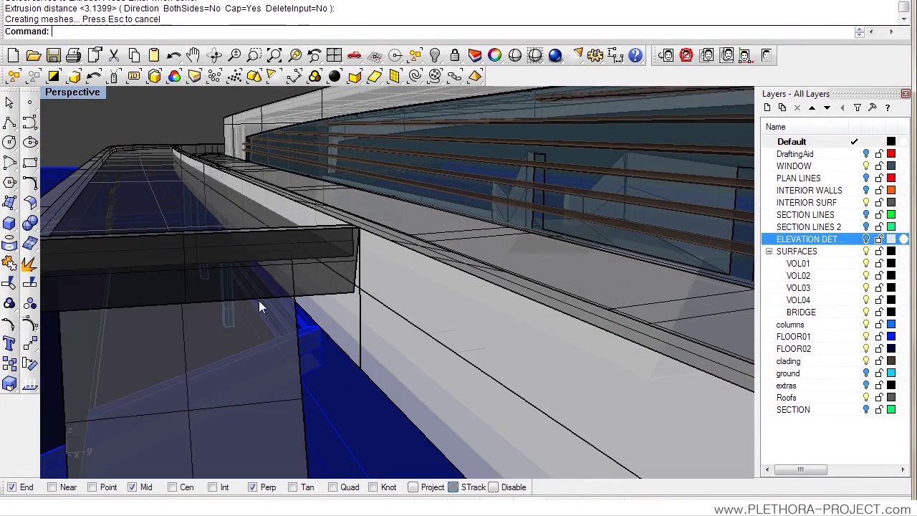
scroll(259, 300, up, 5)
right_drag(244, 286, 344, 280)
click(345, 281)
scroll(323, 272, down, 10)
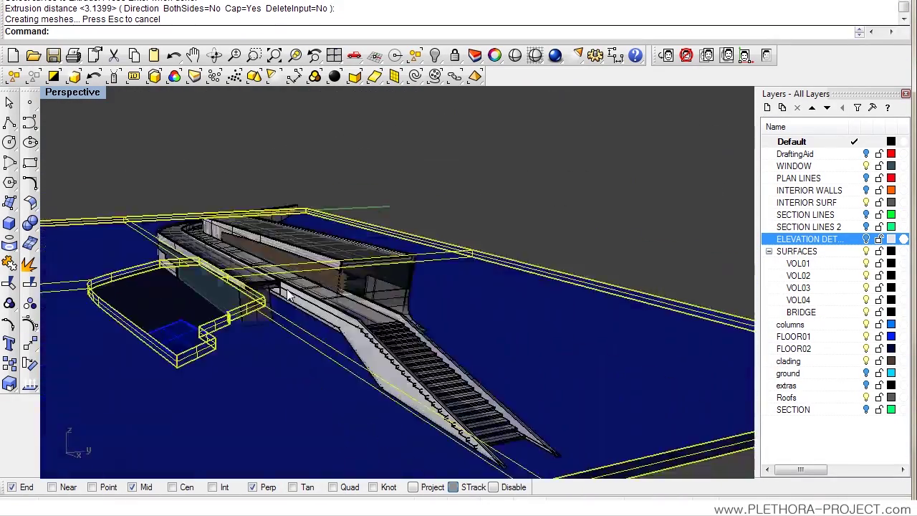
Step: Switch Perspective to Shaded display and move the new wall panel onto the WINDOW layer
click(79, 91)
click(79, 146)
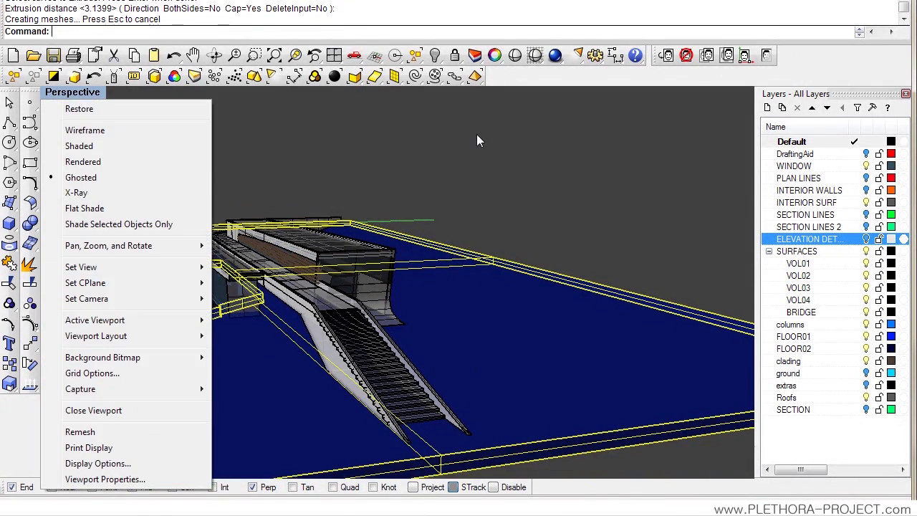
right_drag(494, 125, 360, 165)
scroll(229, 279, up, 10)
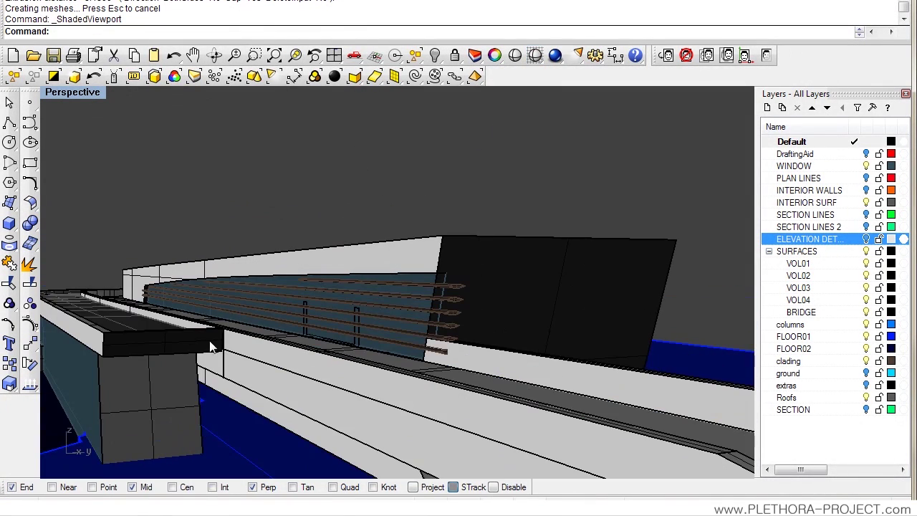
click(151, 401)
right_drag(151, 401, 276, 287)
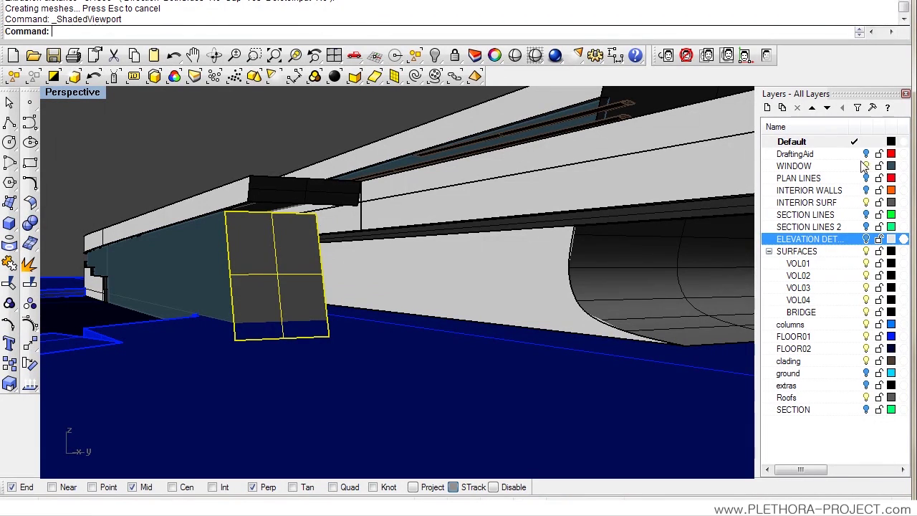
right_click(820, 167)
click(859, 330)
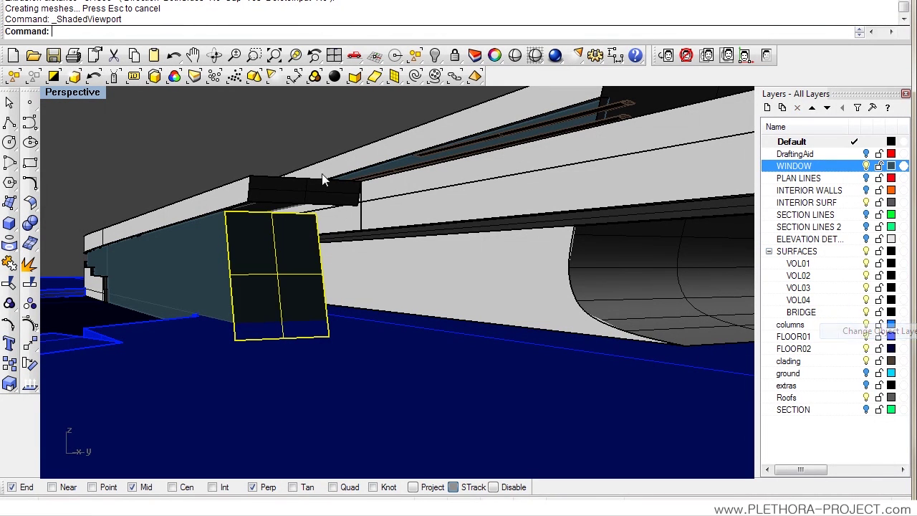
key(Escape)
Step: Select the bridge beam's front face and move it onto the VOL03 layer
right_drag(296, 179, 240, 262)
click(312, 265)
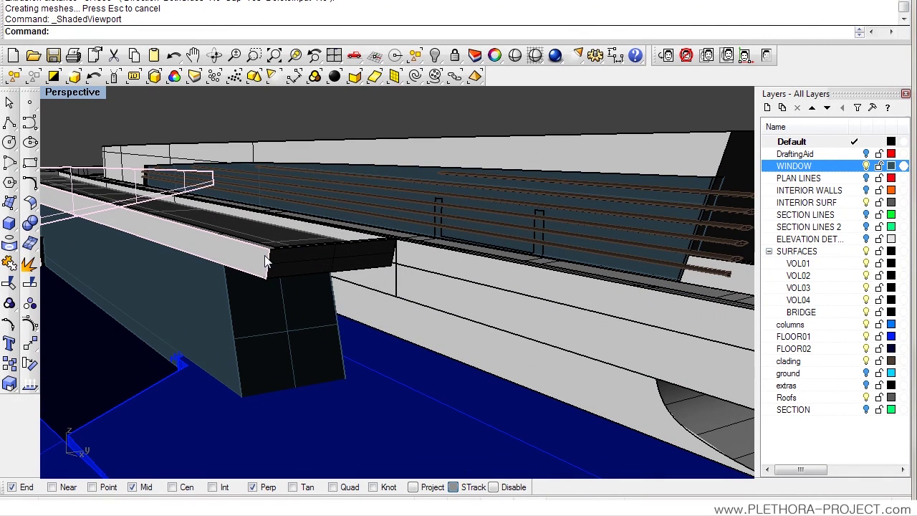
click(309, 294)
click(367, 108)
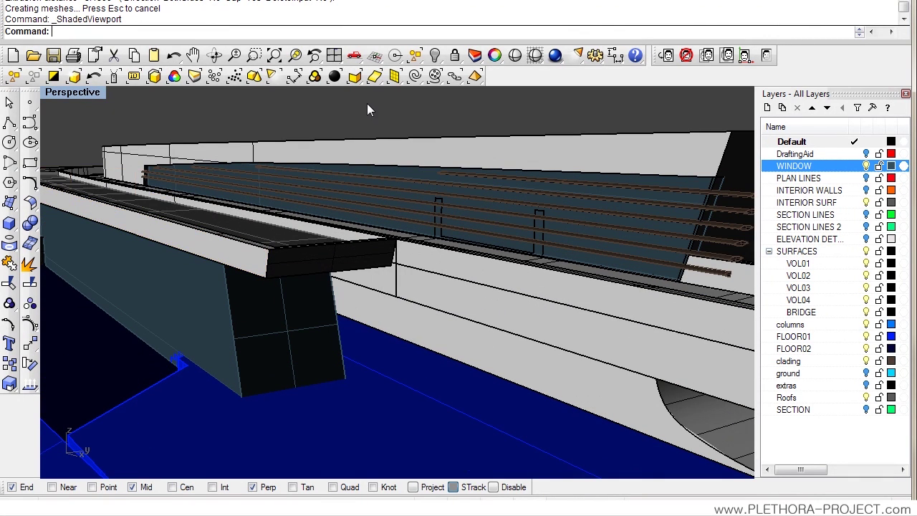
click(330, 253)
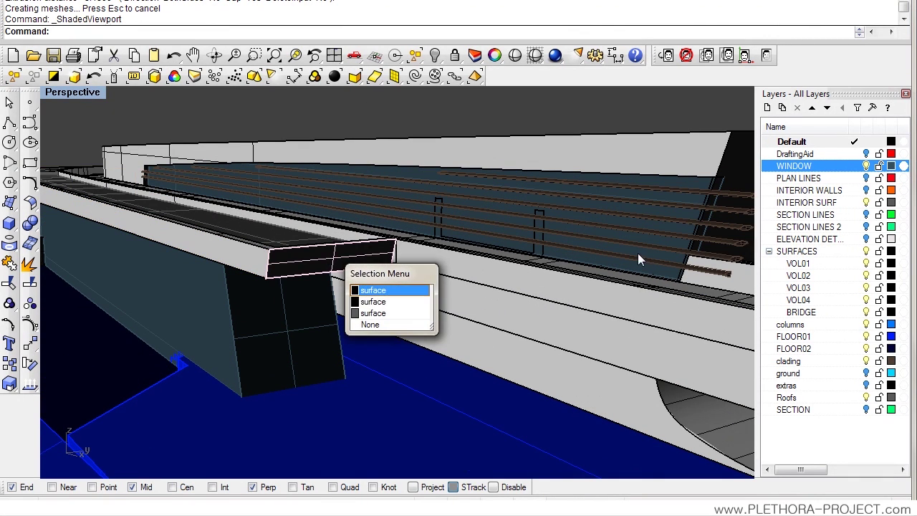
click(392, 291)
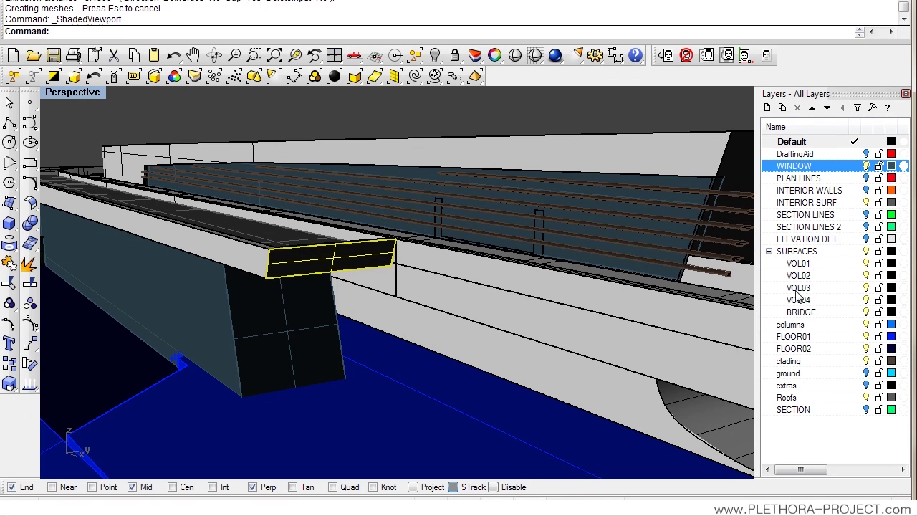
click(867, 288)
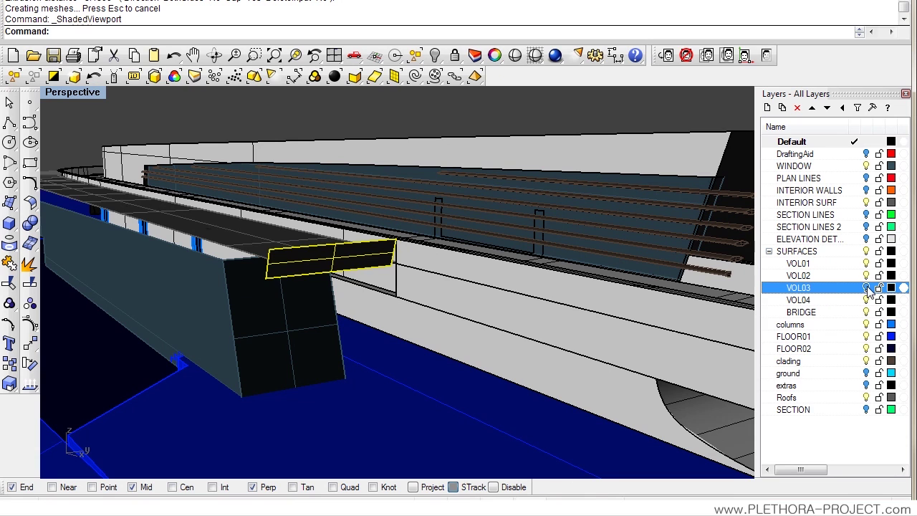
click(867, 288)
right_click(867, 288)
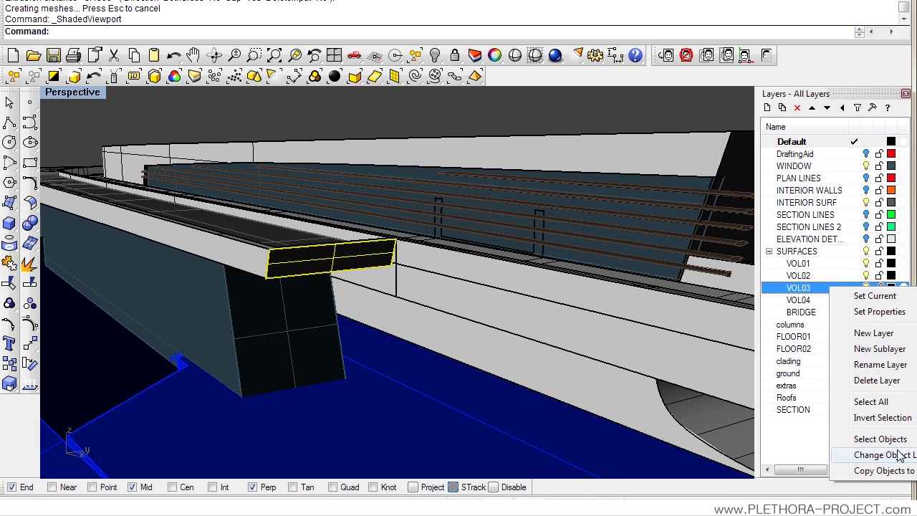
click(900, 456)
right_drag(319, 235, 241, 236)
Step: Make VOL03 current and draw a two-point polyline between the box corners
click(9, 123)
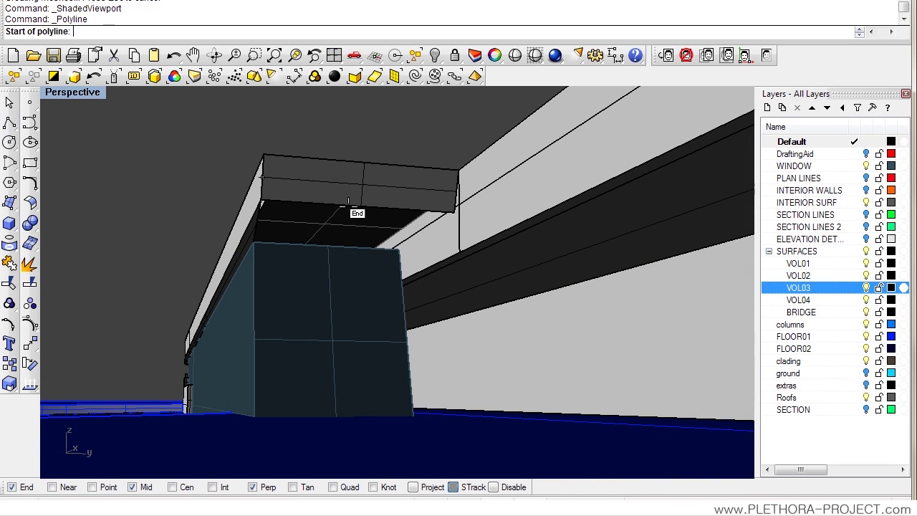
click(854, 288)
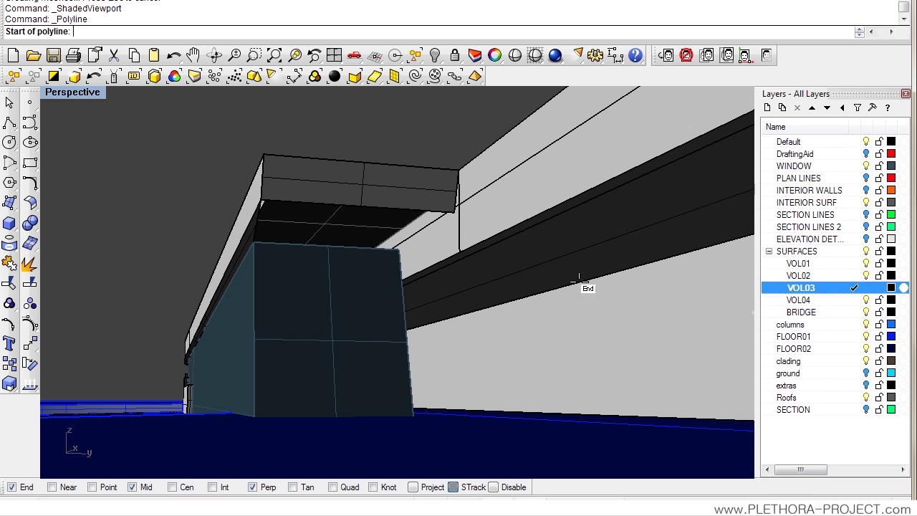
click(397, 250)
click(452, 209)
key(Return)
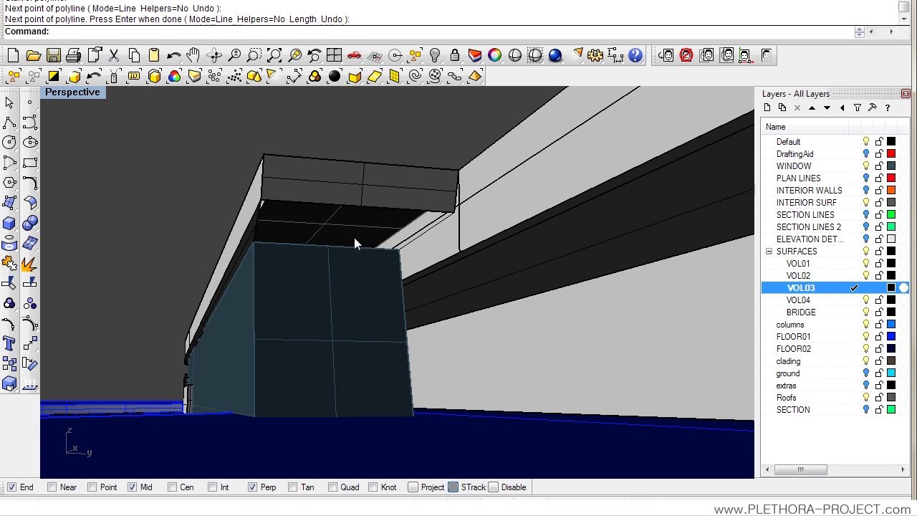
right_drag(354, 237, 336, 245)
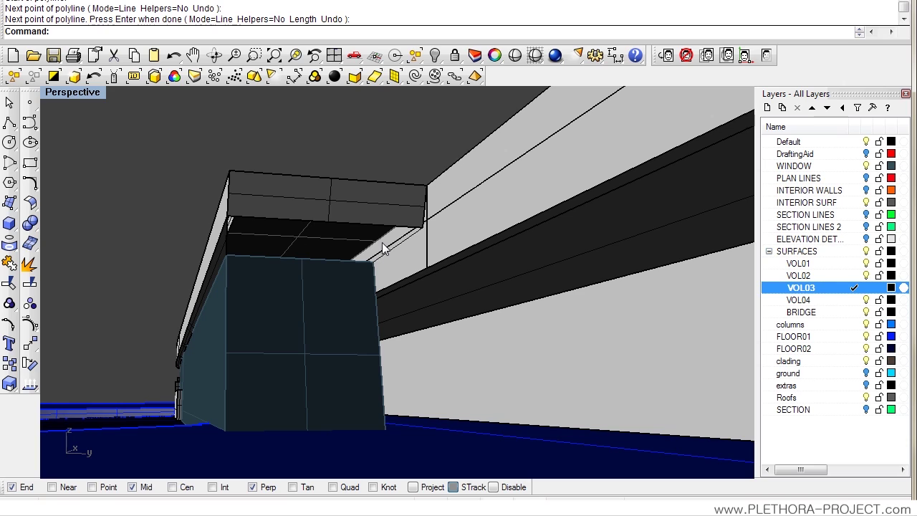
Step: Start a loft between the upper box's lower edge and the opposite opening edge, then cancel the options
text(lod)
key(Return)
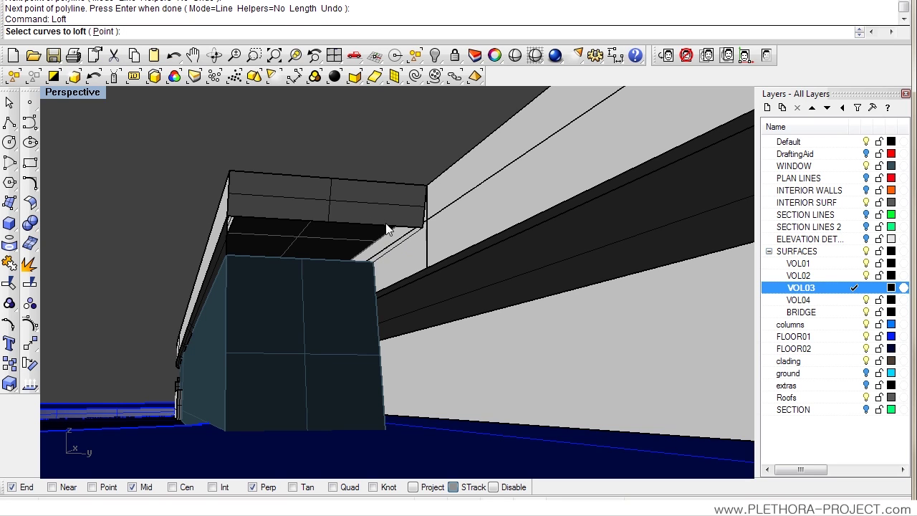
click(402, 245)
click(435, 295)
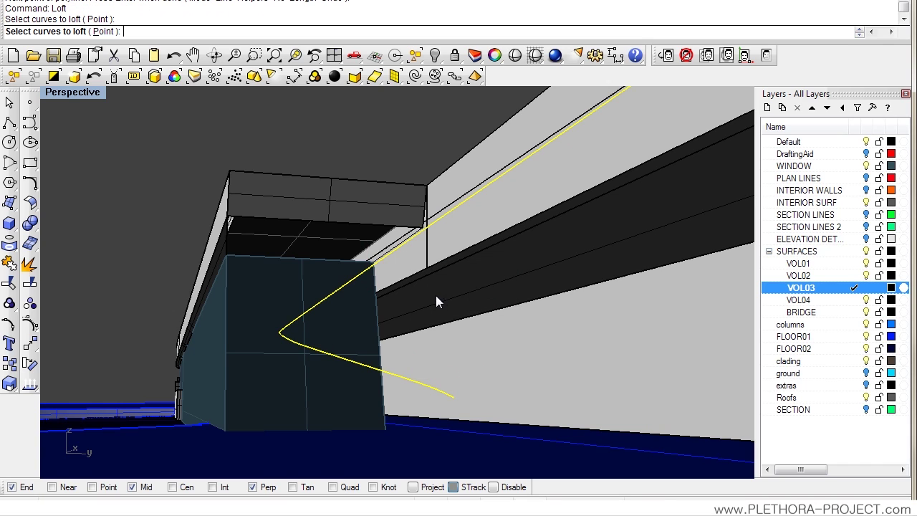
click(433, 215)
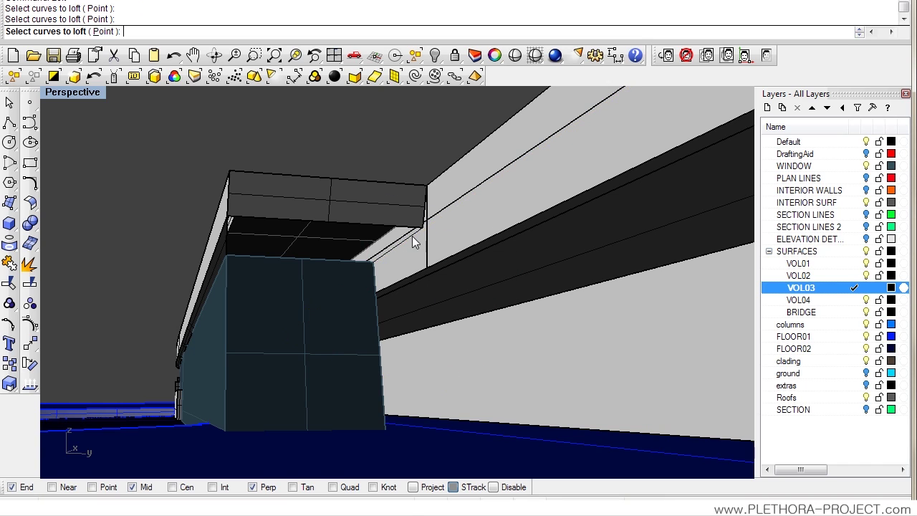
click(401, 247)
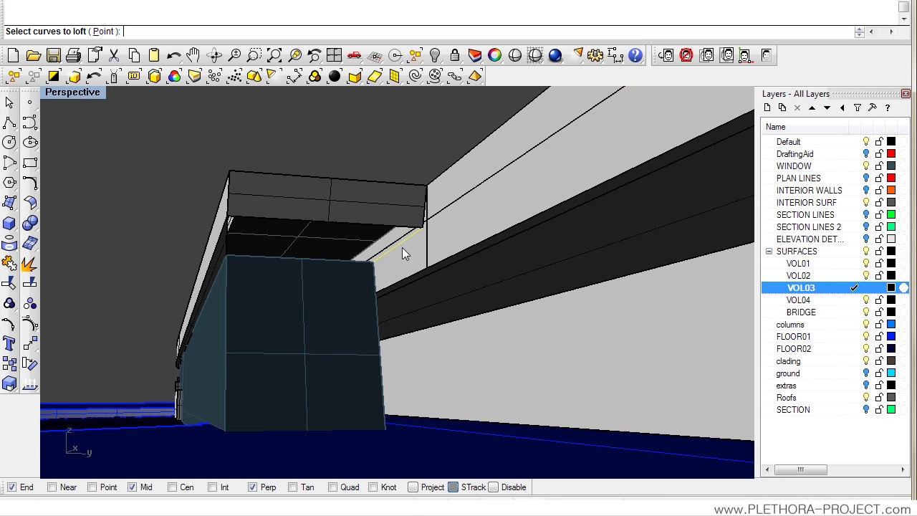
click(226, 242)
click(269, 281)
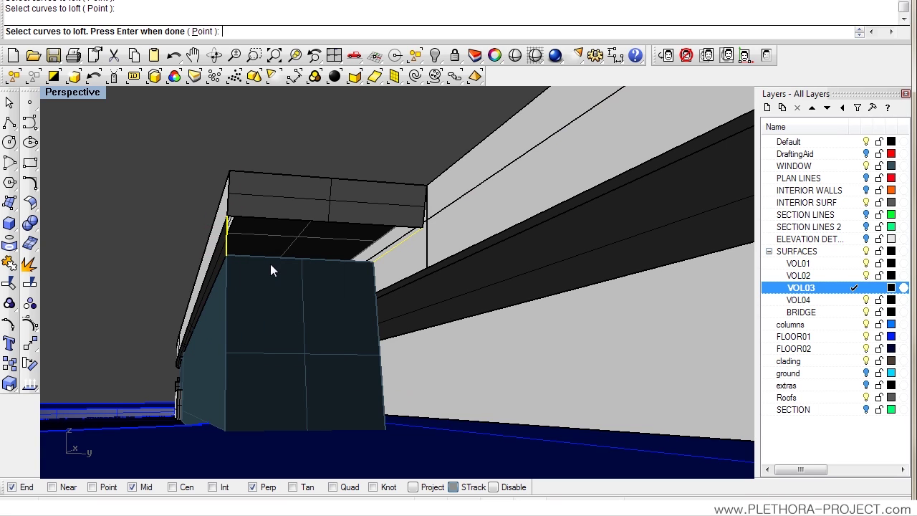
key(Return)
click(147, 321)
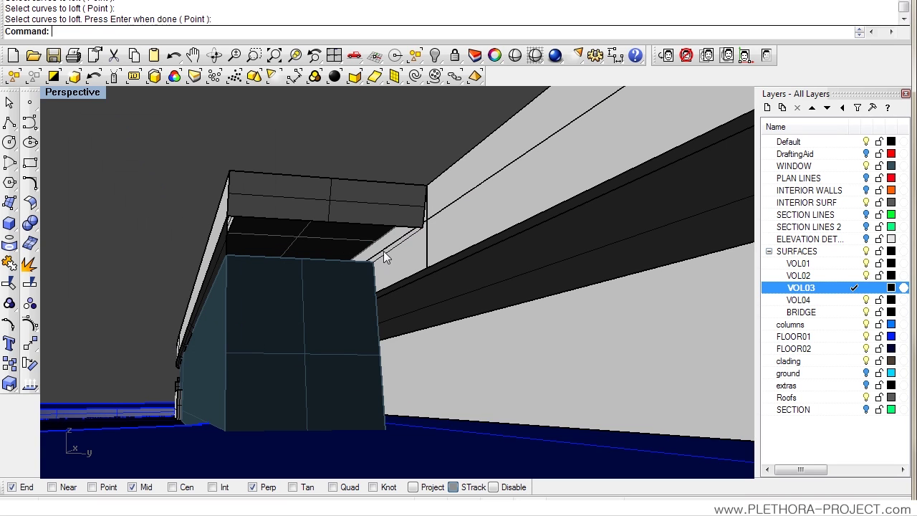
Step: Rerun the loft on the opening edges and confirm it to create the closing surface
right_click(384, 252)
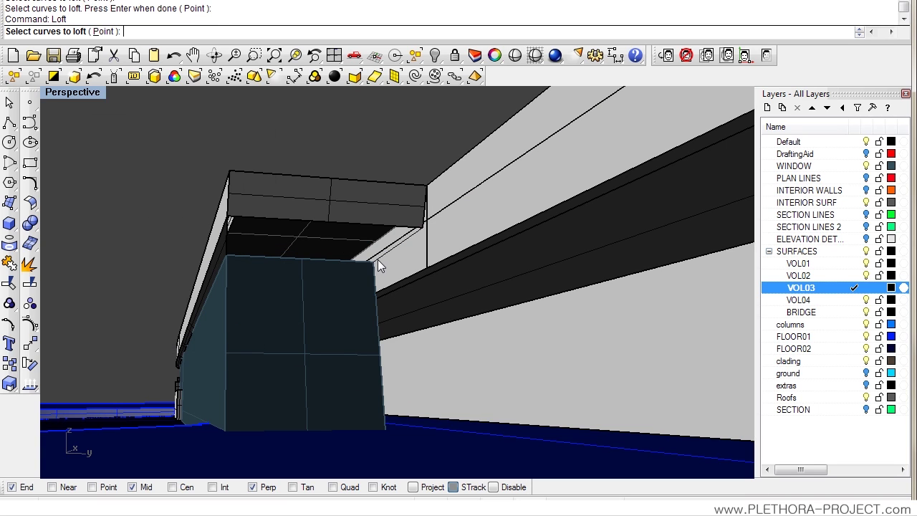
click(227, 249)
key(Return)
click(108, 321)
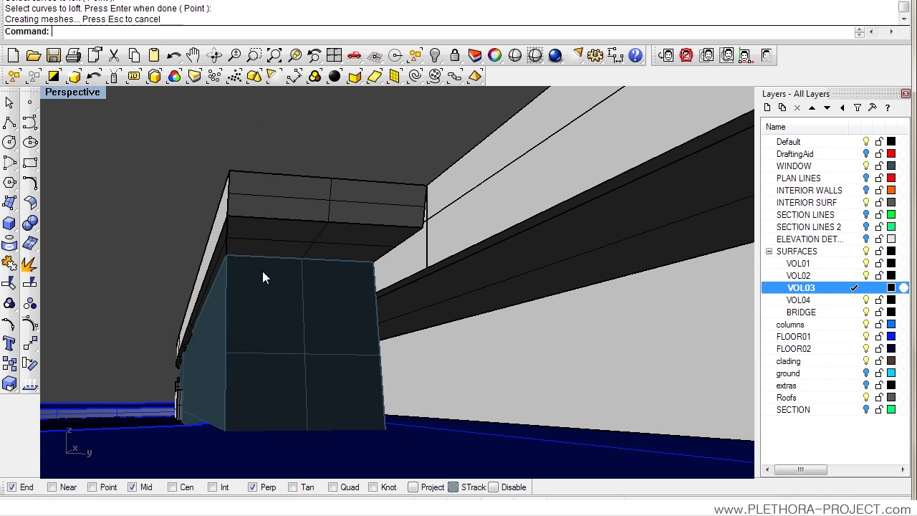
right_drag(262, 271, 279, 290)
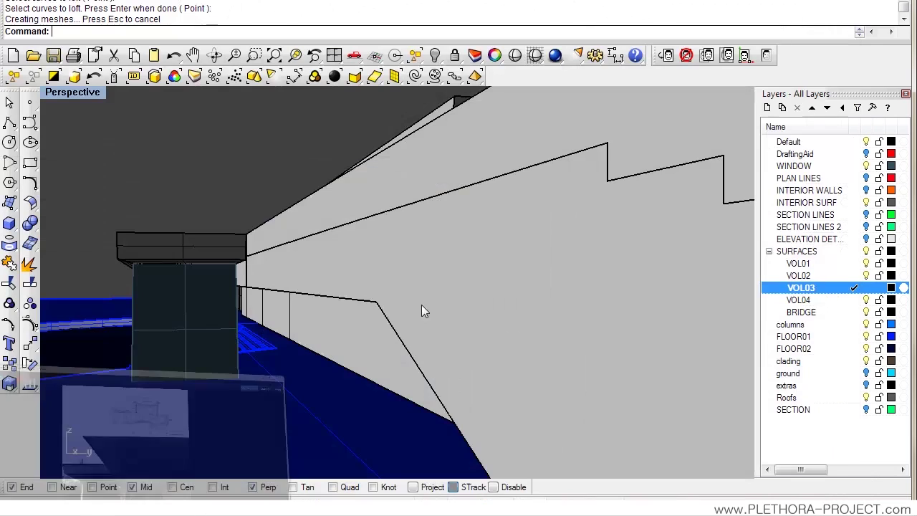
right_drag(266, 373, 495, 294)
right_drag(421, 302, 401, 313)
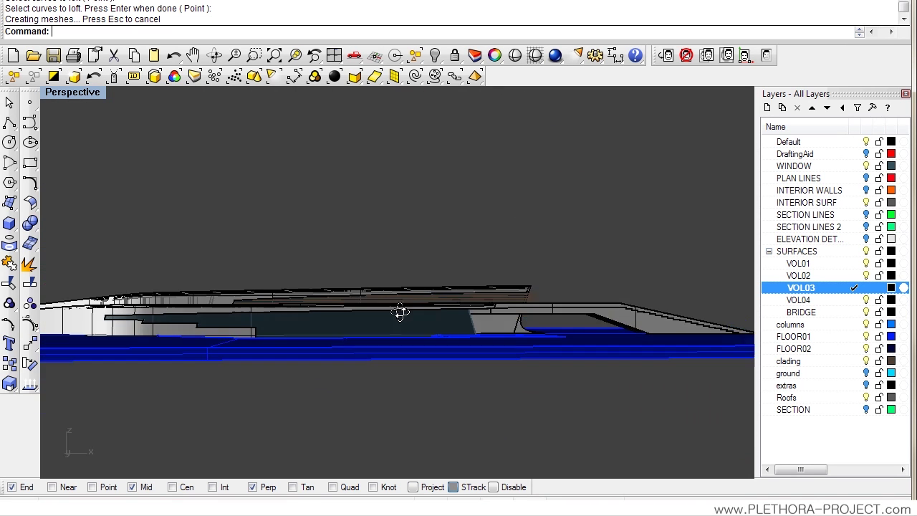
Step: Maximize the Front view, show the background section drawing and make SECTION LINES 2 current
double_click(63, 93)
double_click(59, 291)
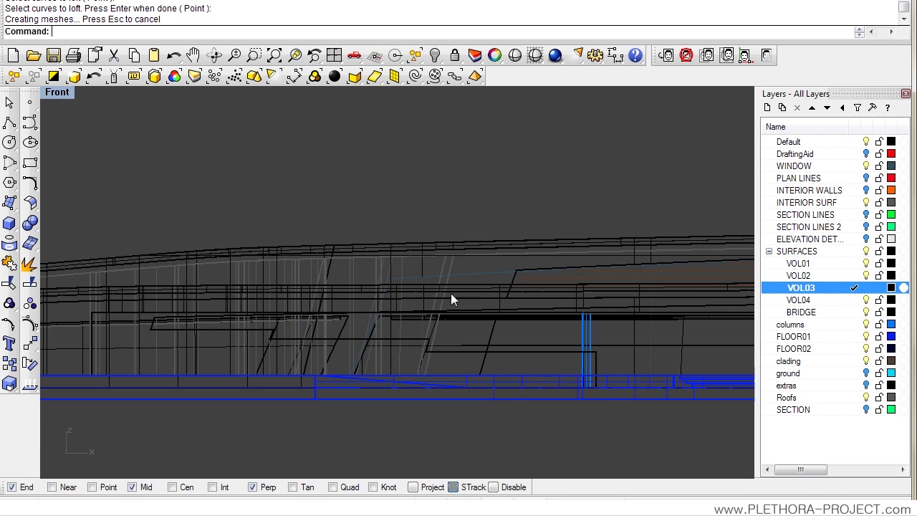
right_drag(450, 299, 552, 130)
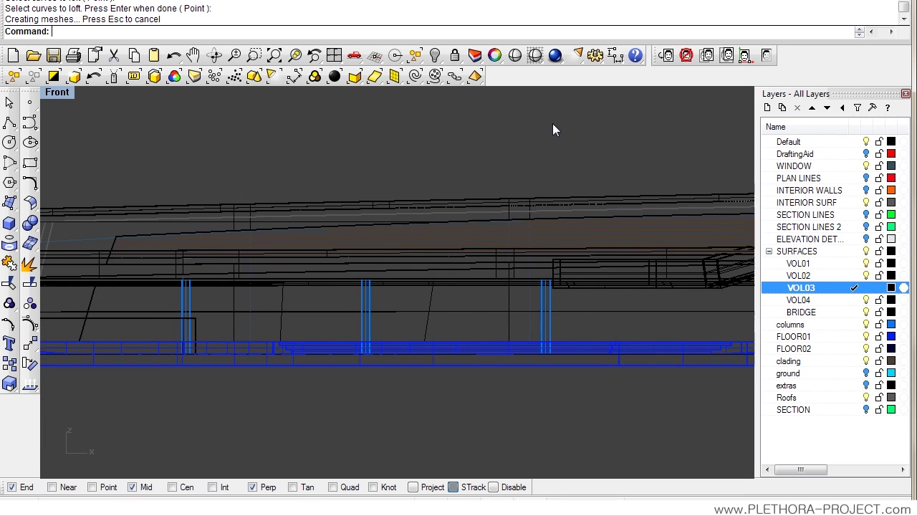
click(766, 55)
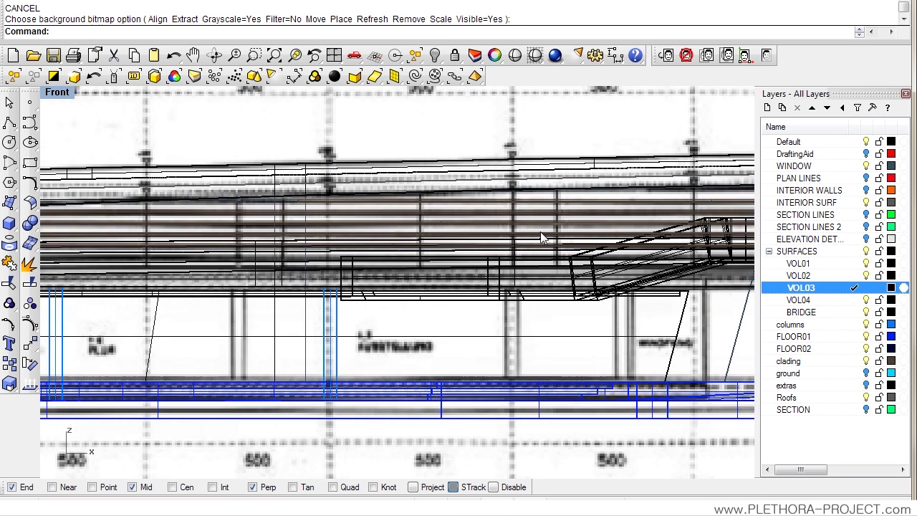
right_drag(542, 237, 401, 210)
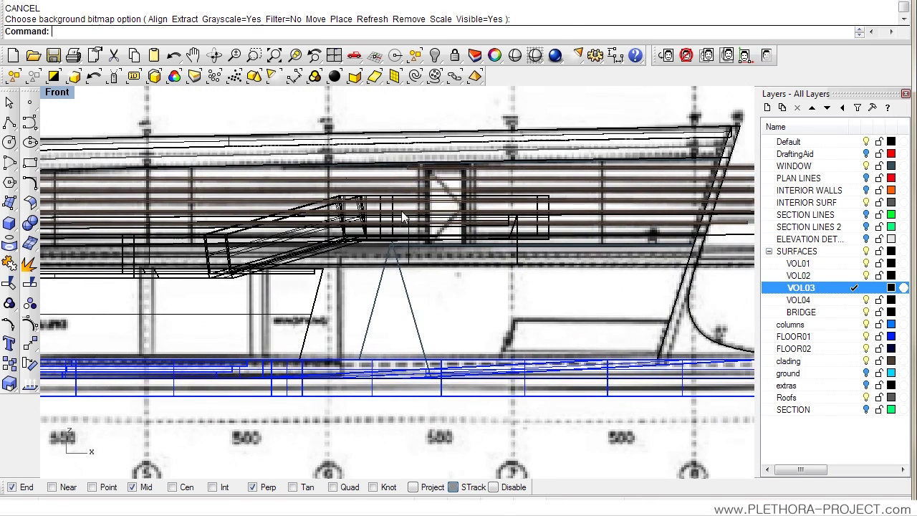
right_drag(605, 236, 673, 242)
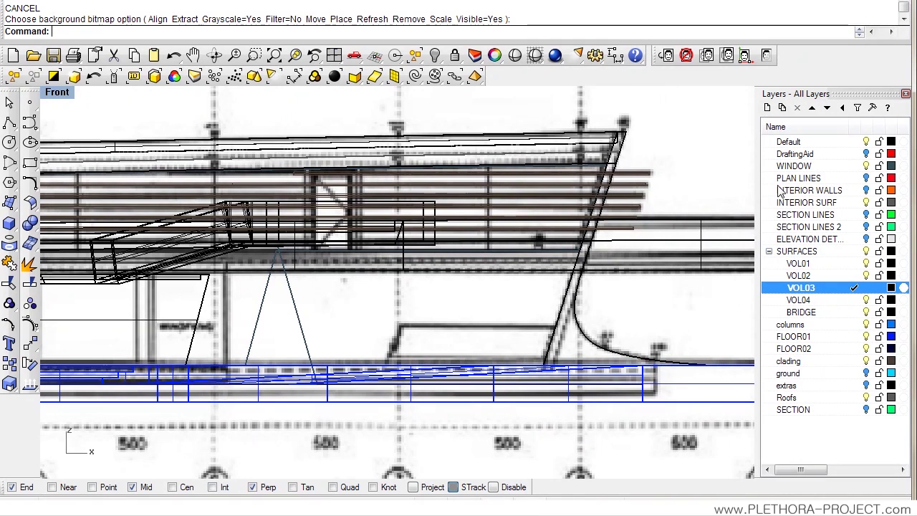
click(857, 227)
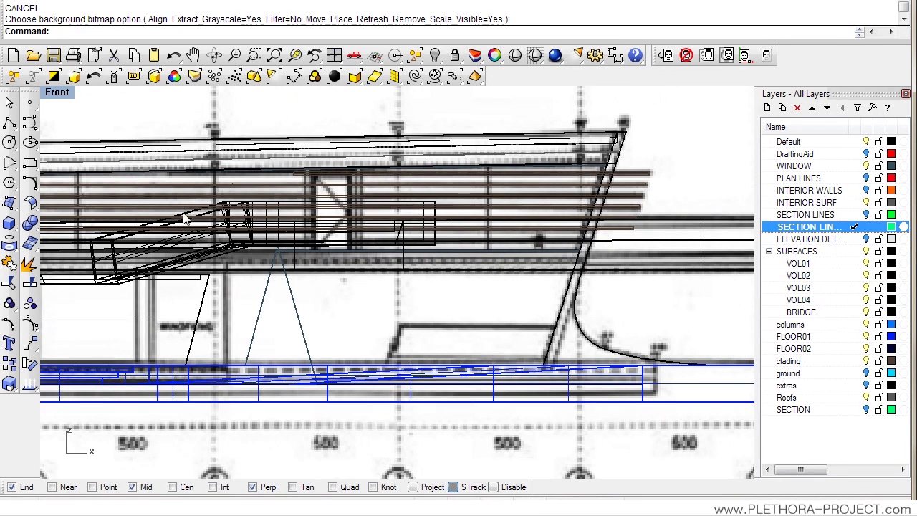
Step: Draw the left vertical jamb polyline from the window base to above the window
click(10, 123)
scroll(310, 326, up, 4)
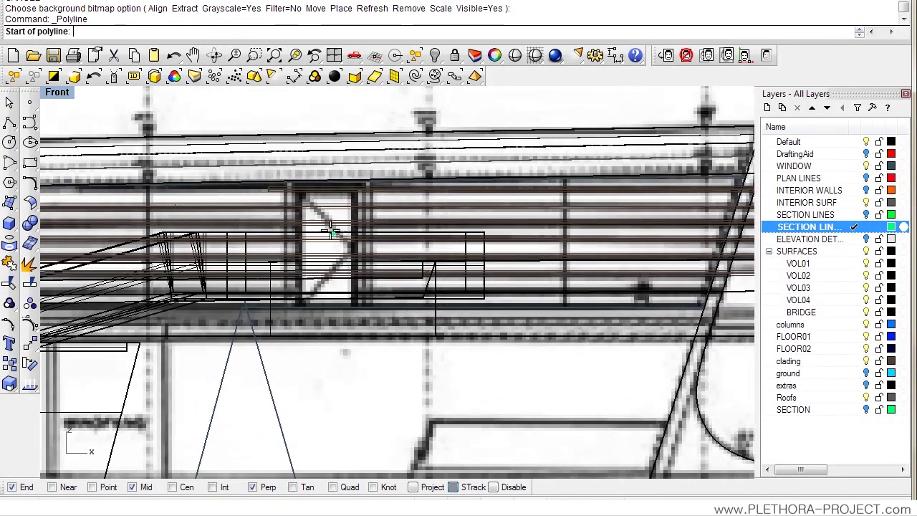
scroll(310, 326, up, 3)
scroll(286, 351, down, 2)
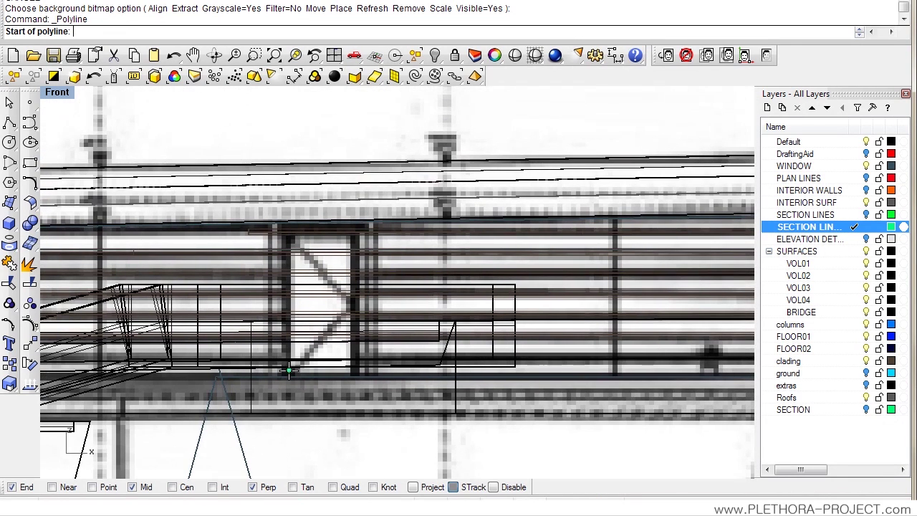
click(286, 380)
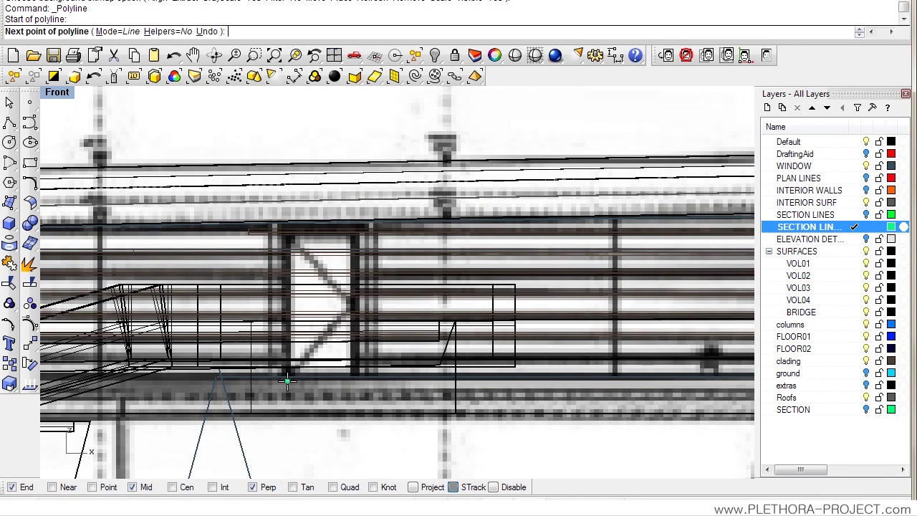
click(286, 141)
key(Return)
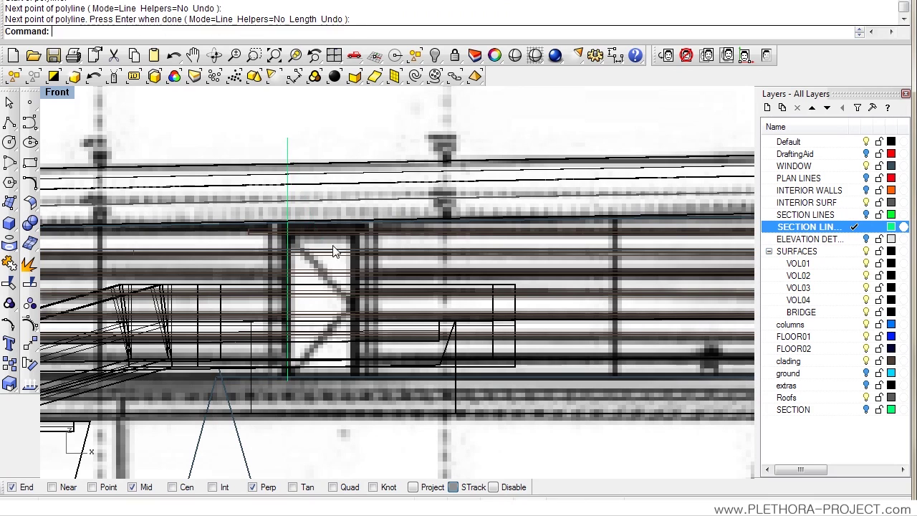
click(287, 377)
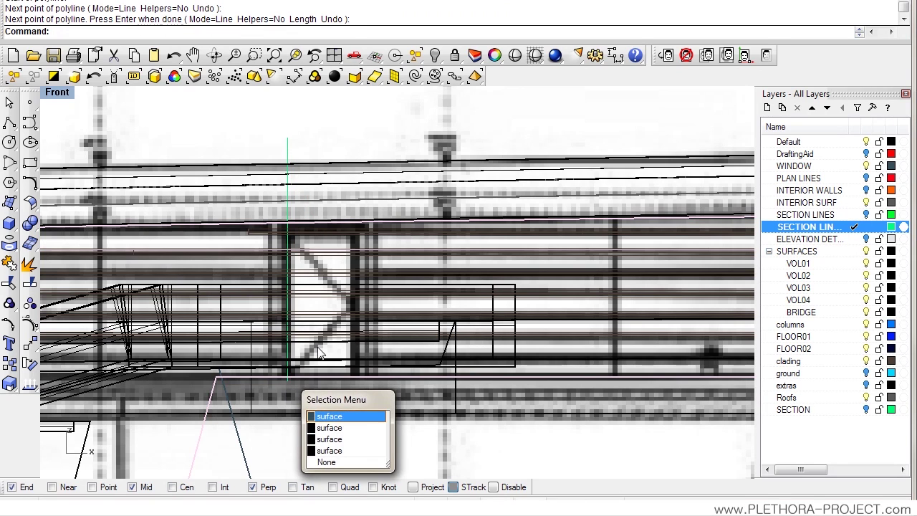
key(Escape)
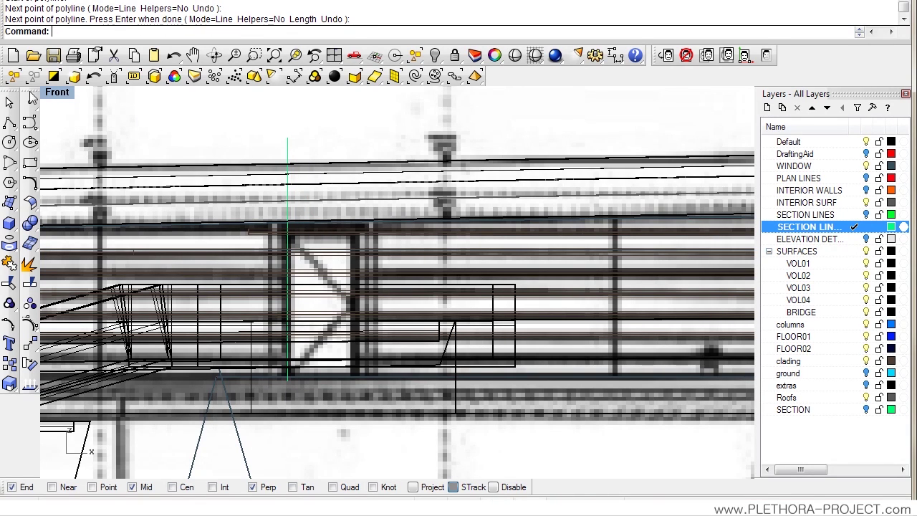
Step: Draw the right vertical jamb line up to the window top and hide the background drawing
click(9, 123)
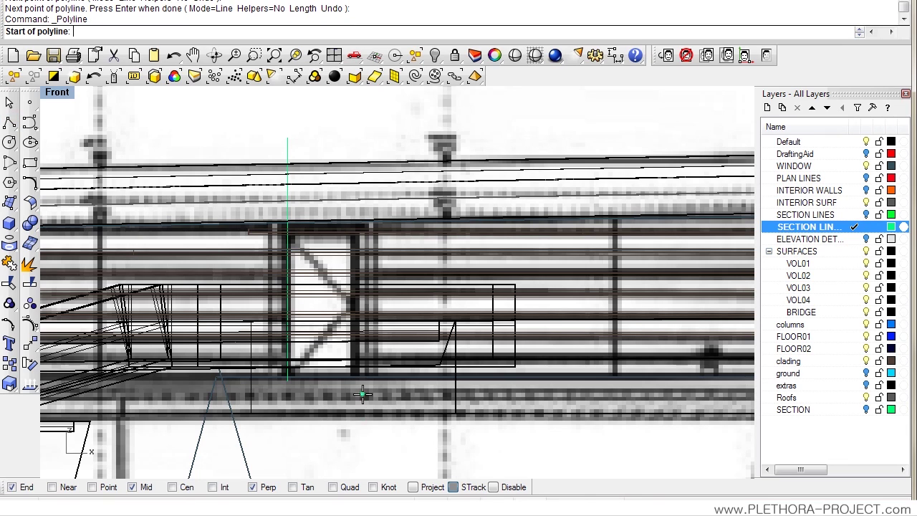
scroll(363, 392, up, 2)
click(363, 384)
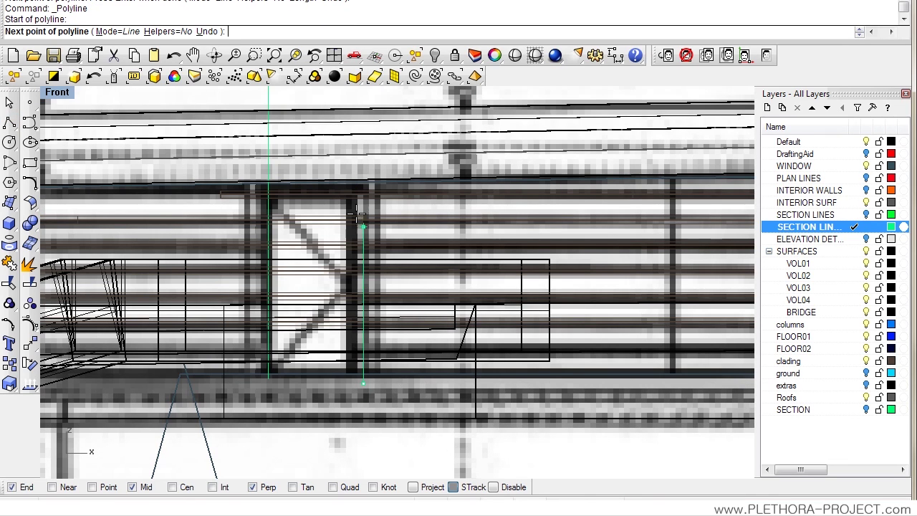
click(359, 96)
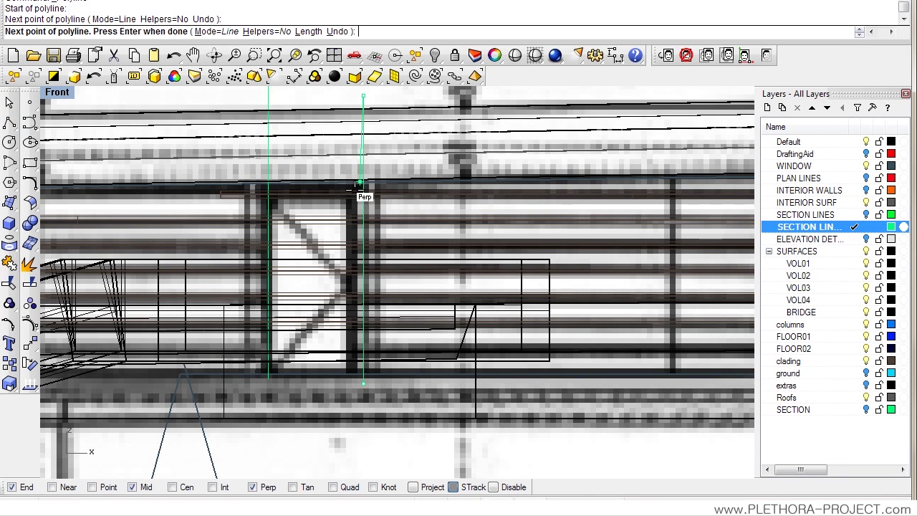
key(Return)
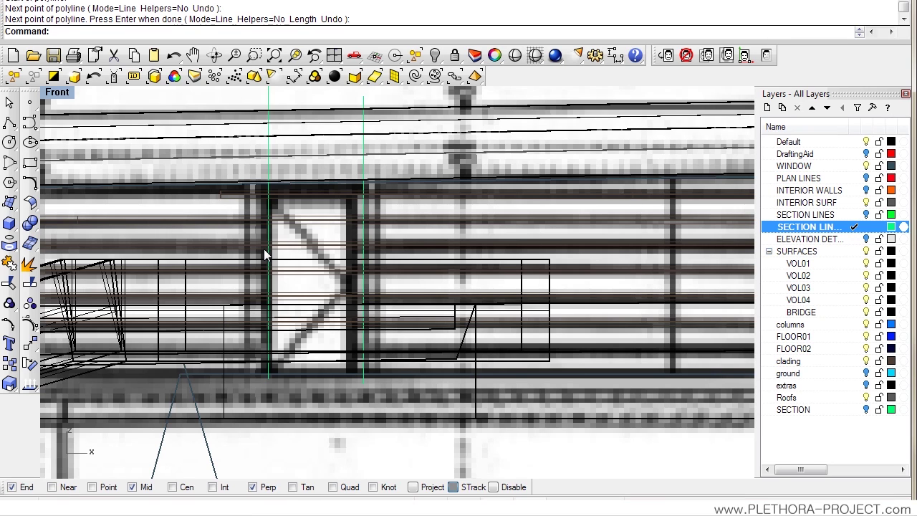
scroll(267, 240, up, 4)
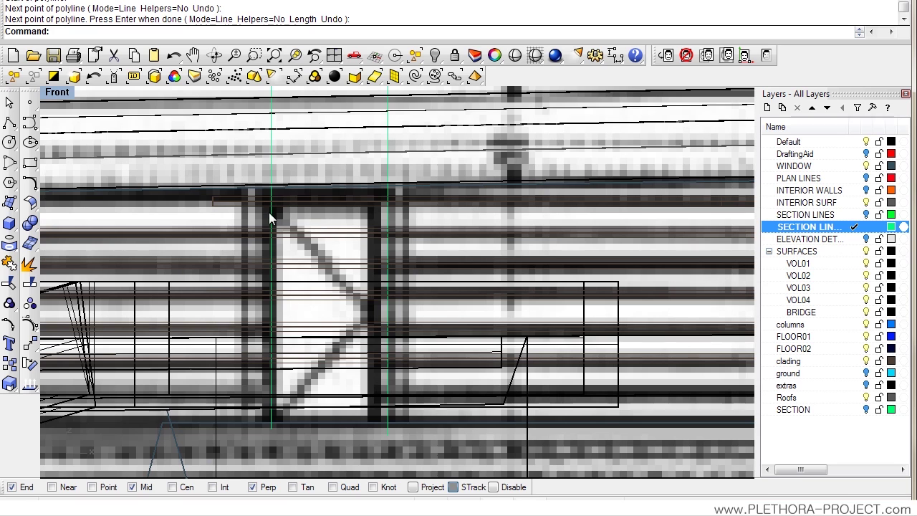
scroll(300, 224, down, 1)
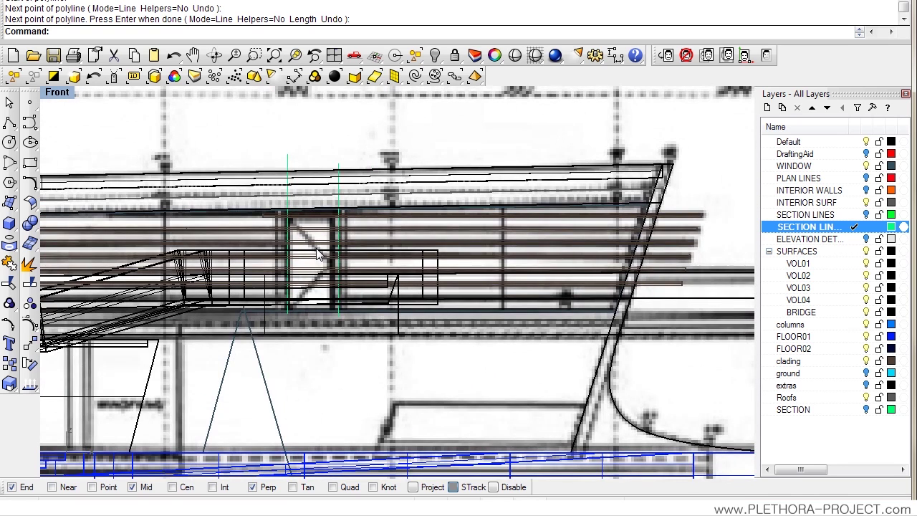
scroll(320, 252, up, 2)
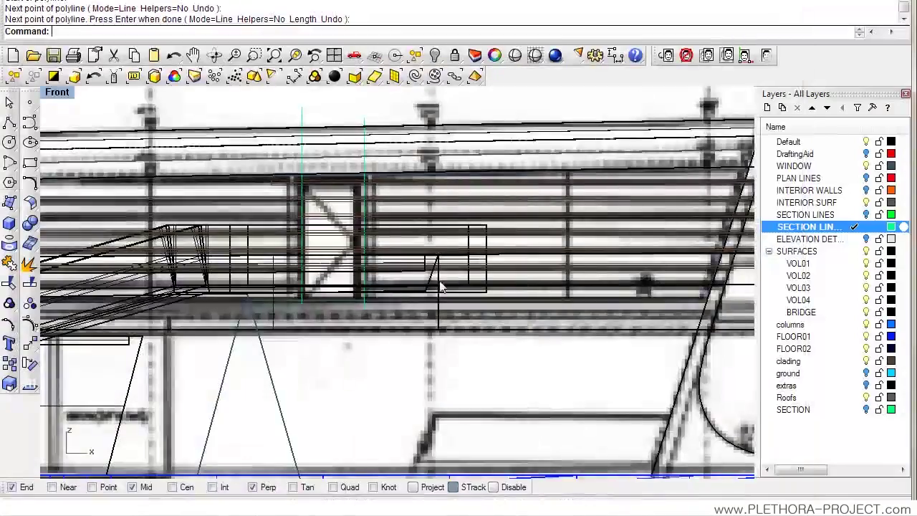
scroll(308, 239, up, 3)
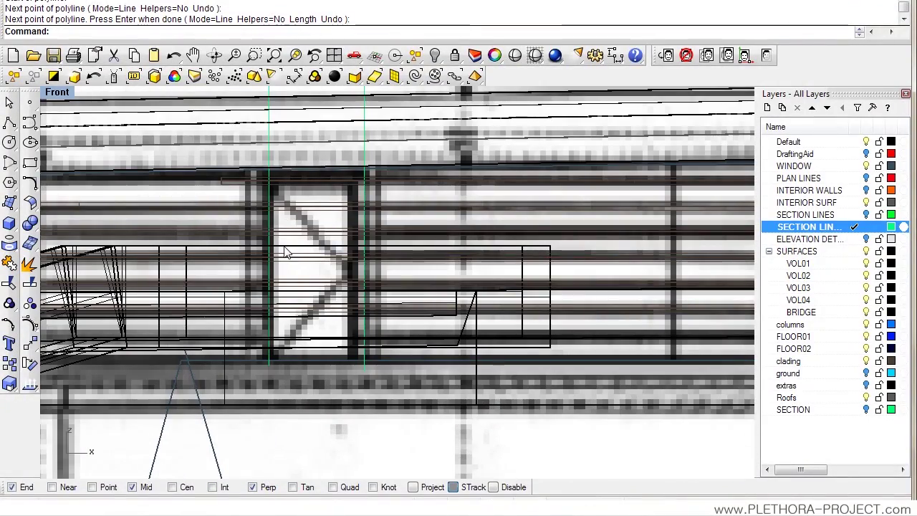
click(766, 55)
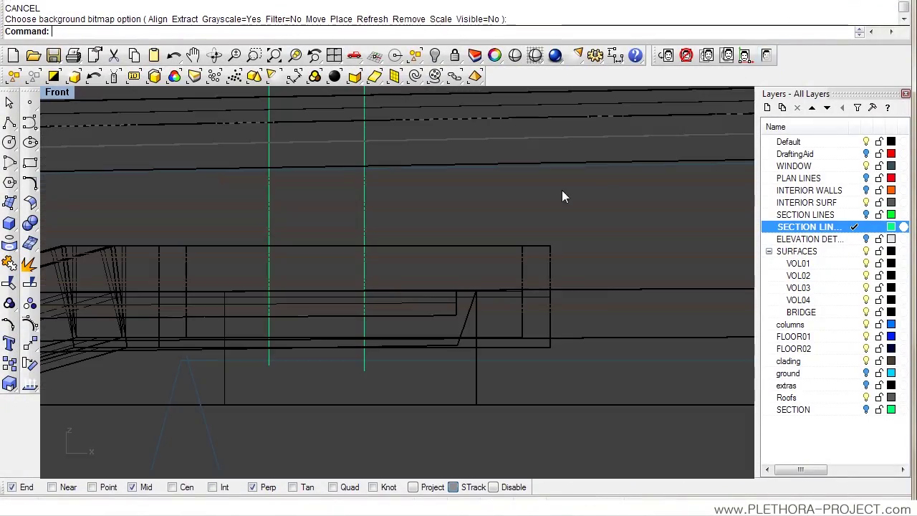
Step: Trim the wall polysurface between the two vertical lines, using both lines as cutters
text(Trim)
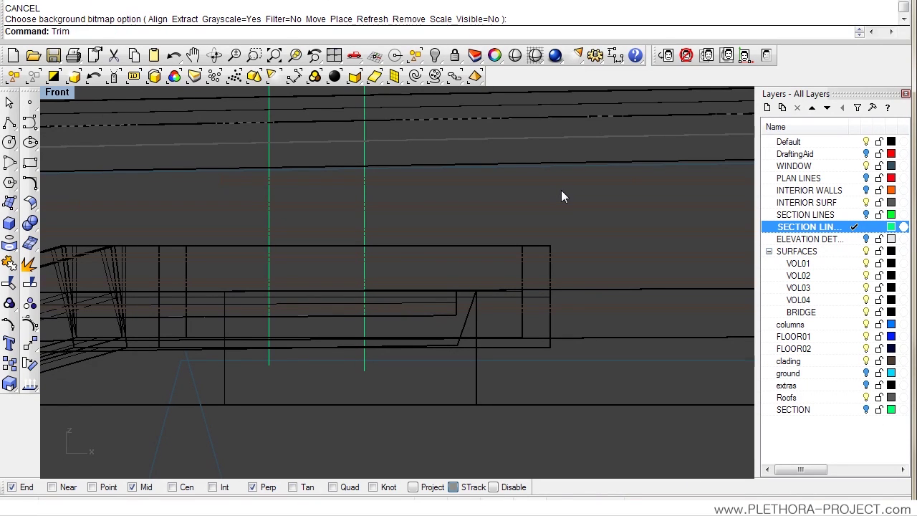
key(Return)
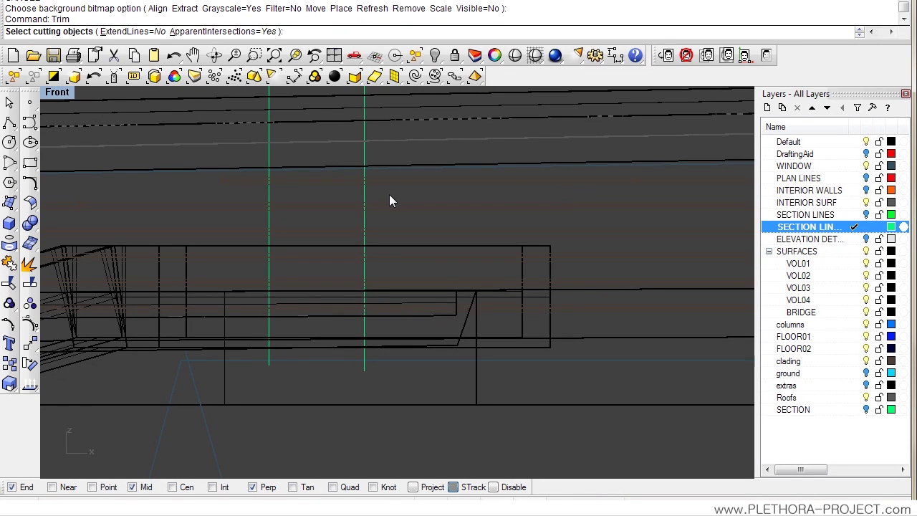
drag(337, 193, 237, 193)
key(Return)
click(318, 262)
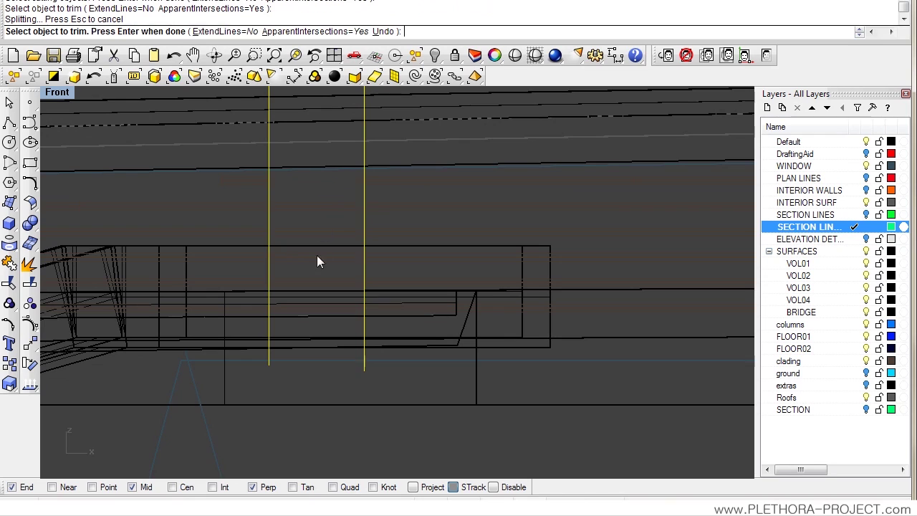
click(315, 211)
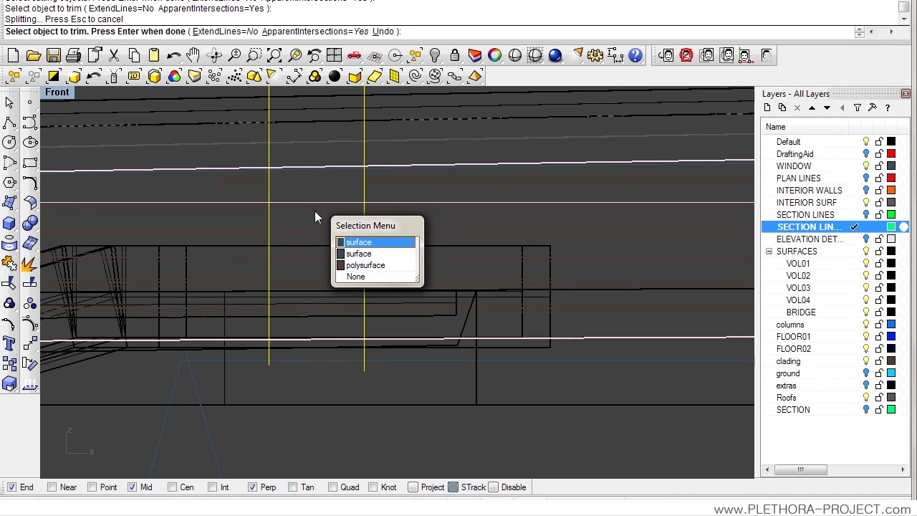
click(360, 267)
key(Return)
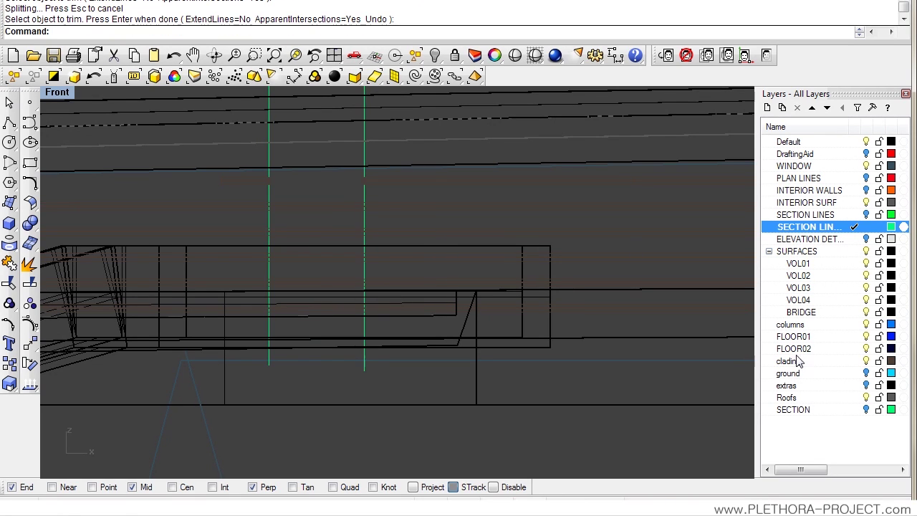
Step: Select the cladding layer and both cutting lines, invert and hide the rest, then undo
right_click(797, 361)
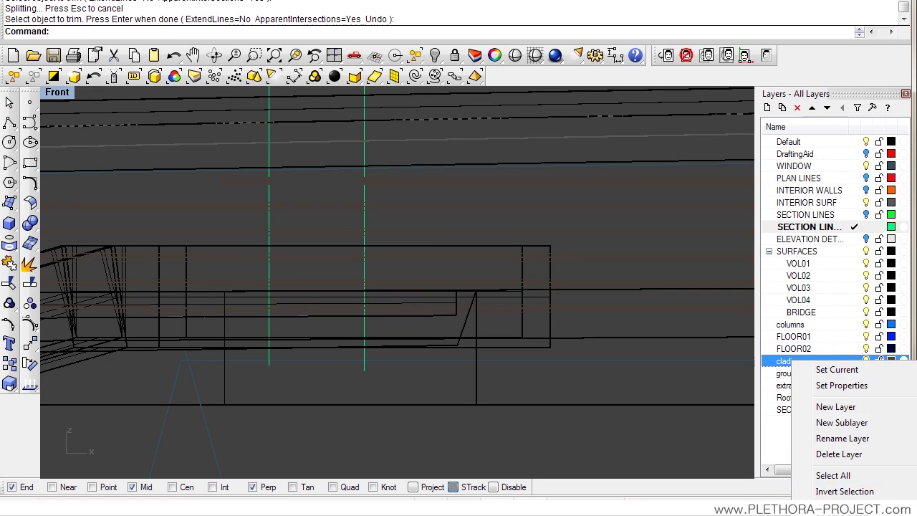
click(838, 506)
click(364, 205)
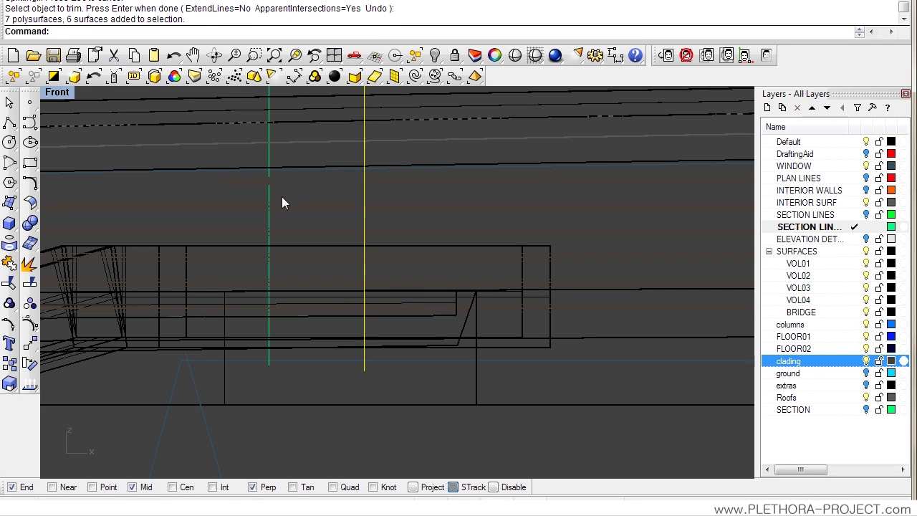
right_click(796, 364)
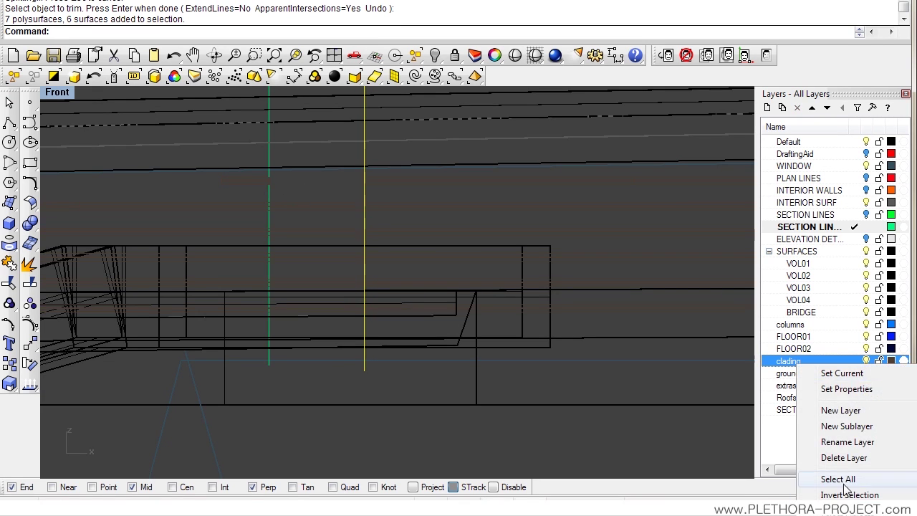
click(838, 507)
shift+click(269, 193)
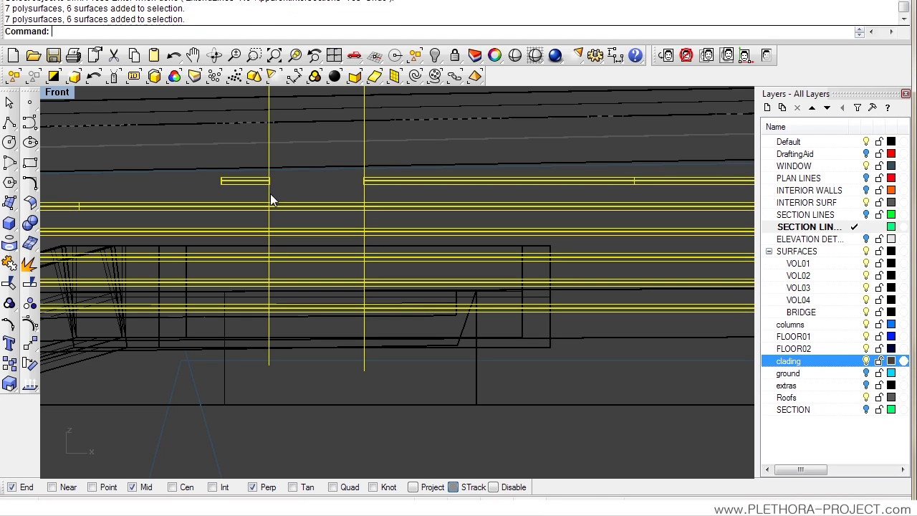
key(ctrl+i)
text(h)
key(Return)
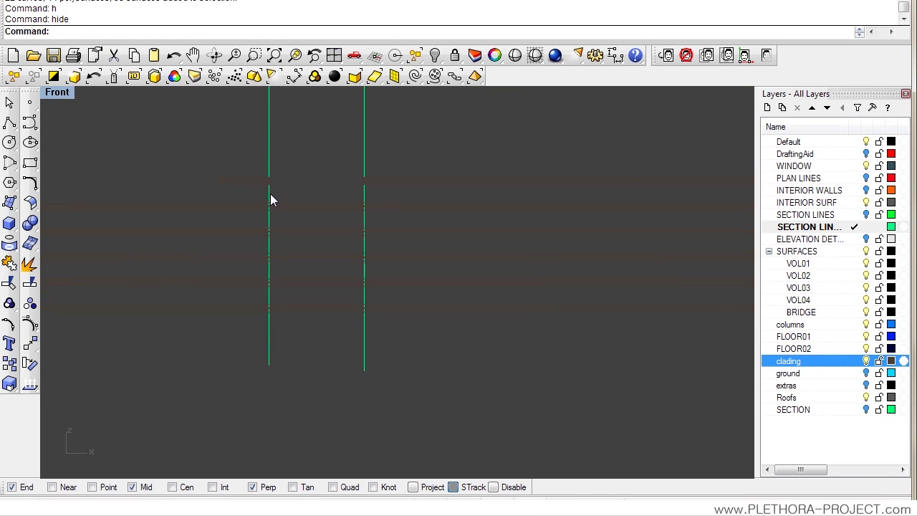
key(ctrl+z)
key(ctrl+z)
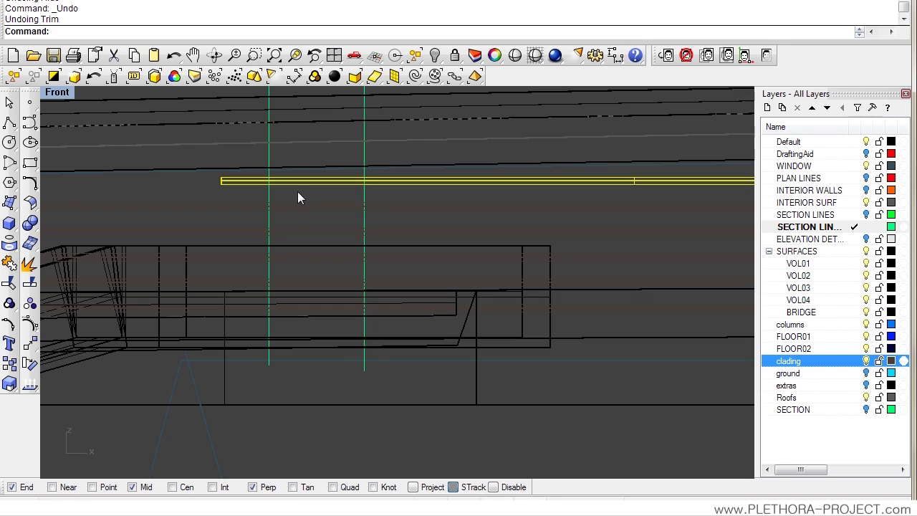
Step: Delete the selected line and hide everything except the cladding and the cutting lines
scroll(301, 192, up, 4)
key(Delete)
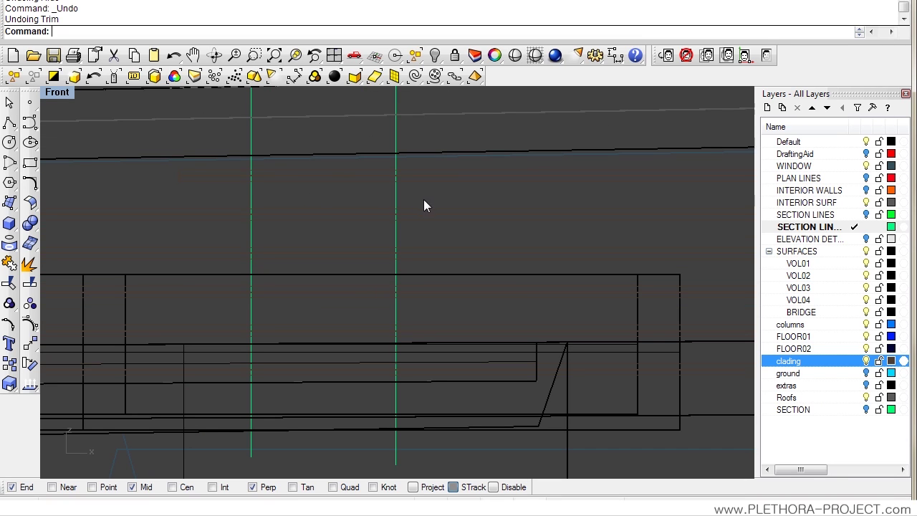
drag(245, 230, 246, 231)
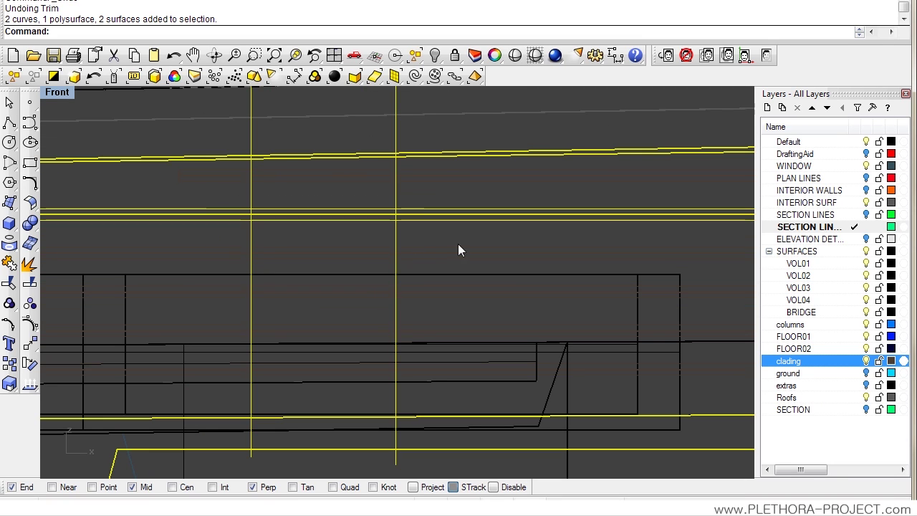
right_click(793, 362)
click(838, 508)
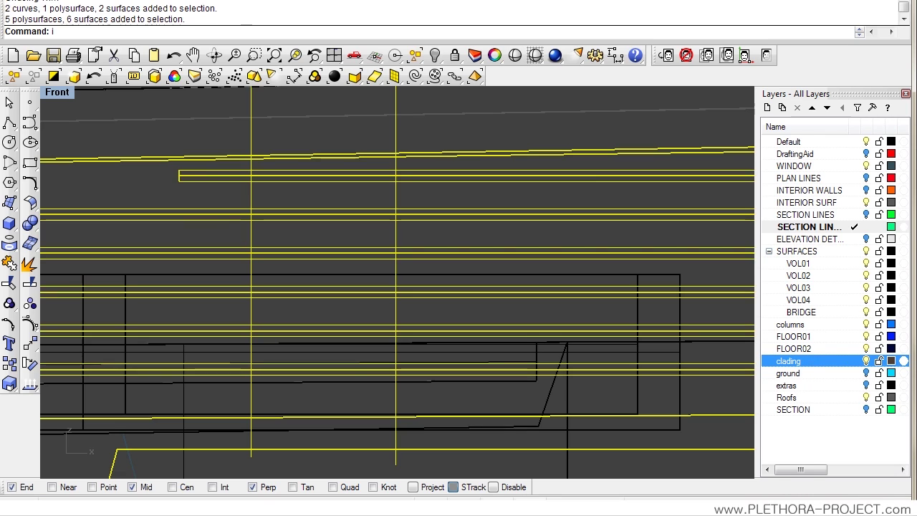
text(h)
key(Return)
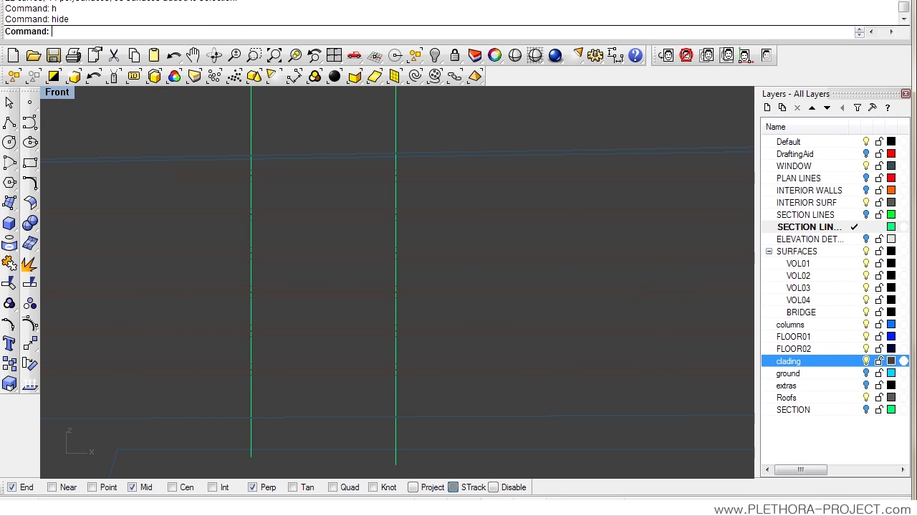
Step: Trim the two cladding pieces between the vertical lines, using the lines as cutters
click(9, 282)
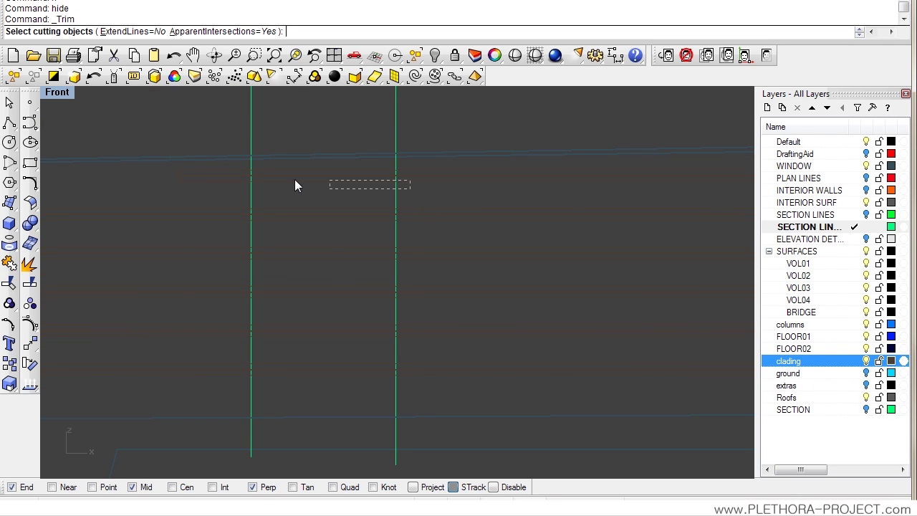
drag(295, 185, 223, 189)
key(Return)
click(342, 228)
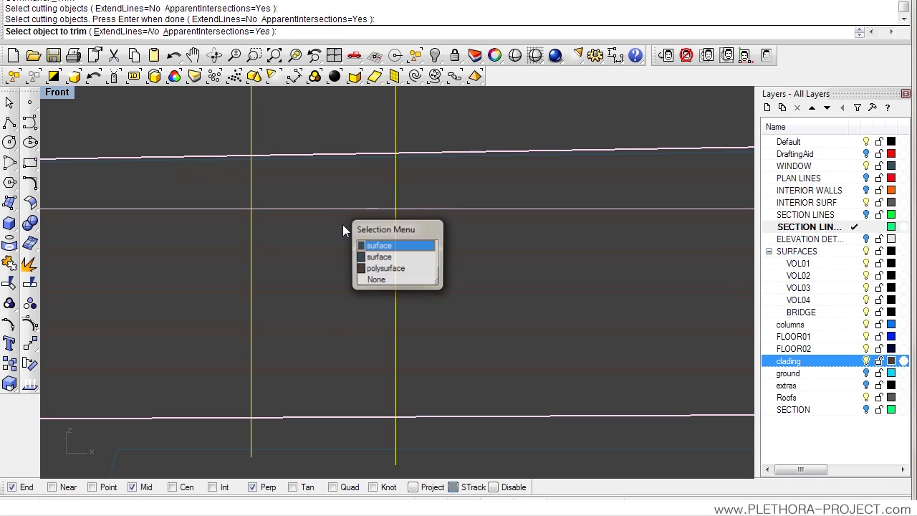
click(387, 268)
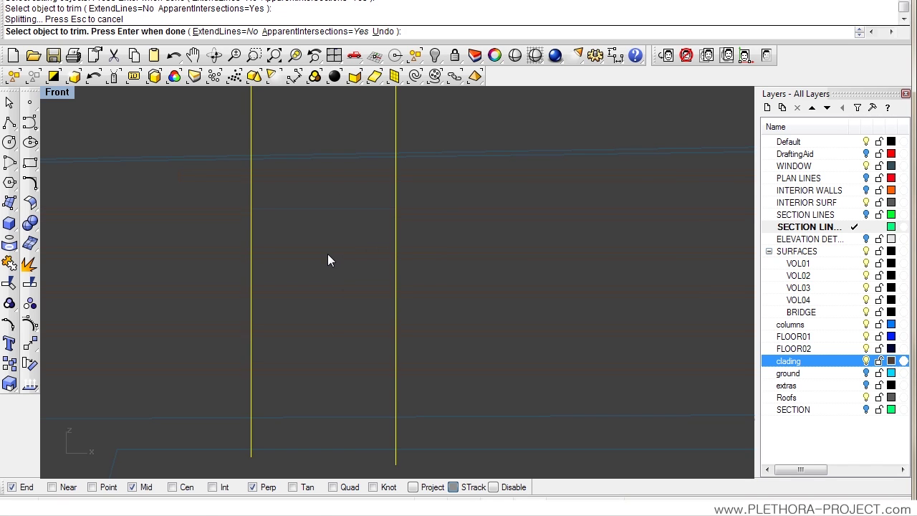
scroll(327, 255, down, 5)
right_drag(328, 257, 339, 237)
scroll(340, 237, up, 2)
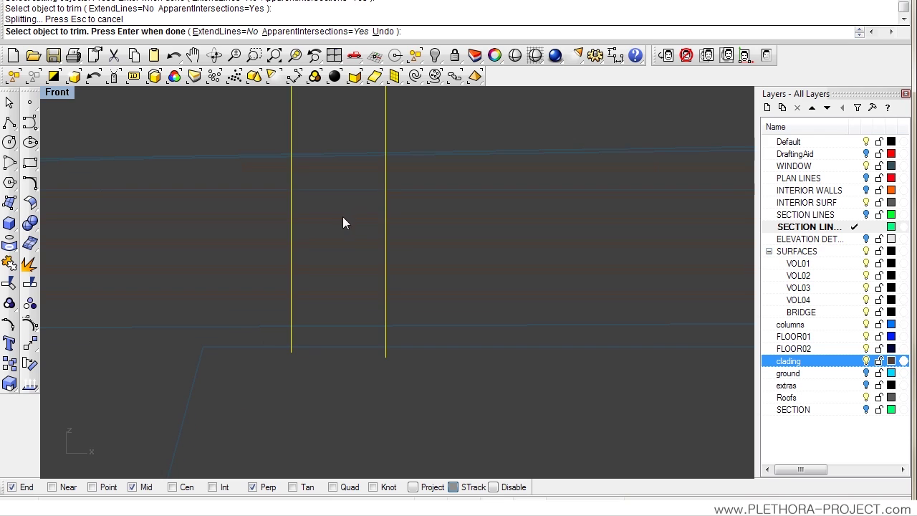
click(346, 244)
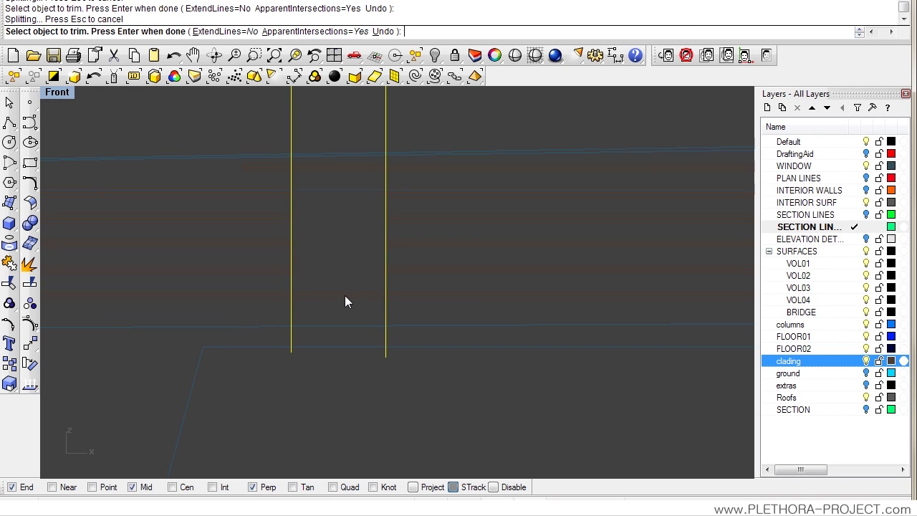
key(Return)
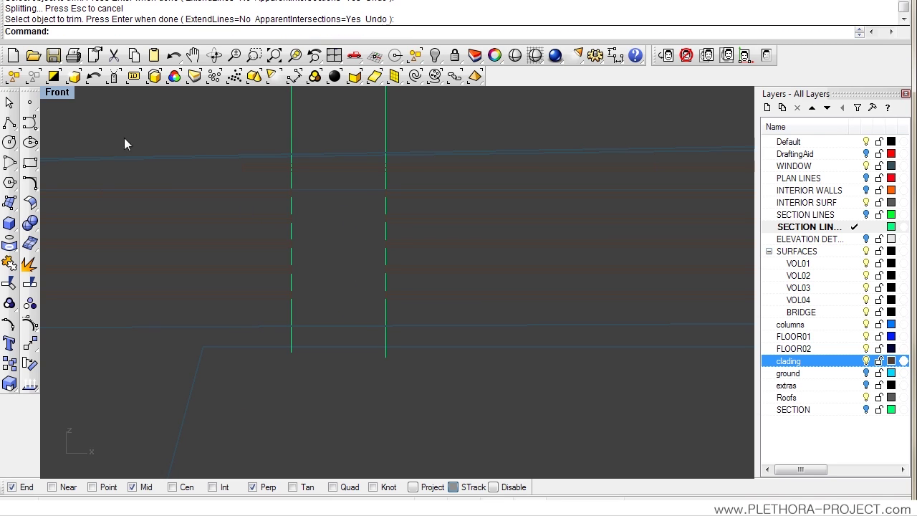
Step: Maximize Perspective, show all hidden objects and orbit to a frontal view of the cladding wall
double_click(57, 92)
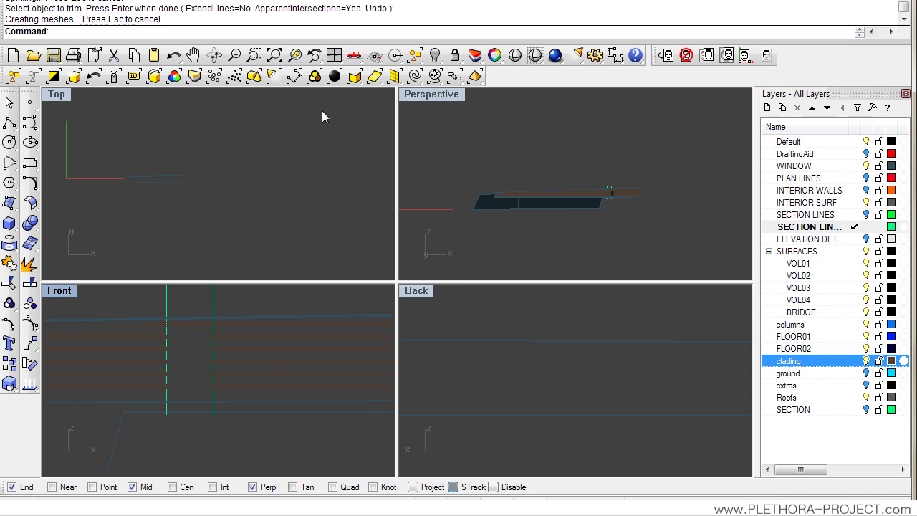
double_click(437, 99)
right_drag(426, 287, 469, 310)
scroll(495, 297, up, 5)
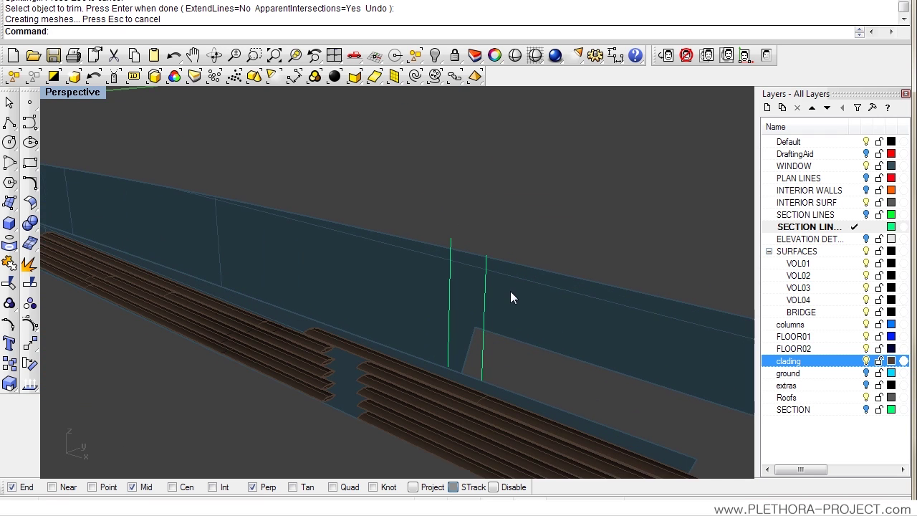
key(ctrl+alt+h)
mouse_move(495, 297)
right_down()
mouse_move(399, 292)
mouse_move(425, 310)
mouse_move(398, 286)
mouse_move(492, 301)
mouse_move(471, 317)
mouse_move(494, 311)
right_up()
right_drag(691, 224, 483, 180)
Step: Move the two vertical cutting lines onto the extras layer with Change Object Layer
click(474, 174)
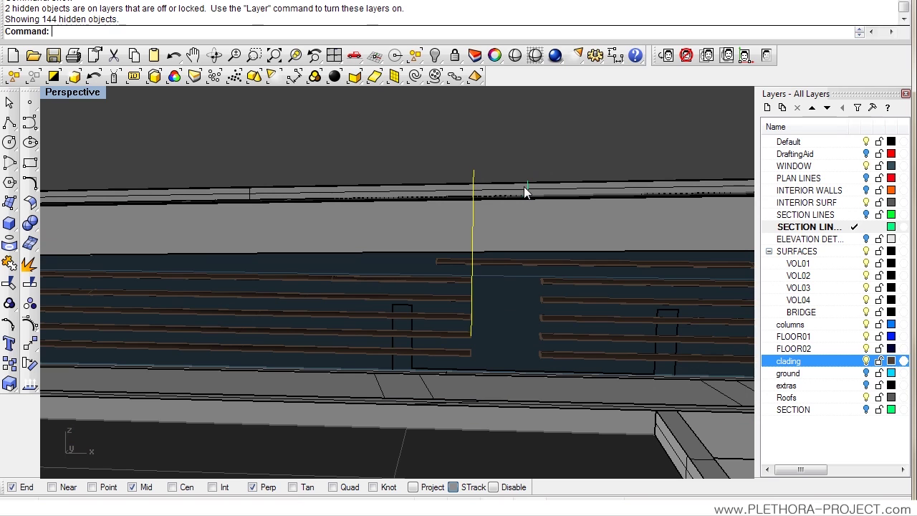
shift+click(526, 185)
right_drag(533, 202, 411, 250)
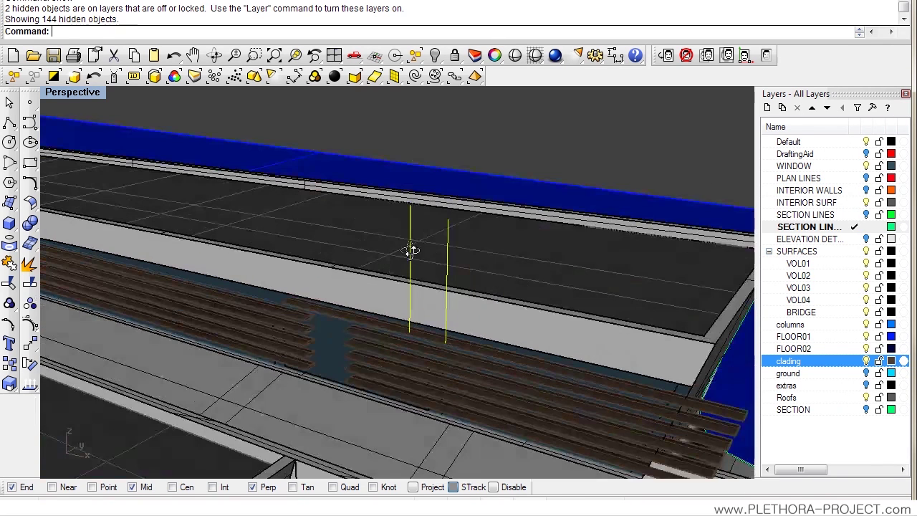
click(792, 386)
right_click(795, 387)
click(838, 357)
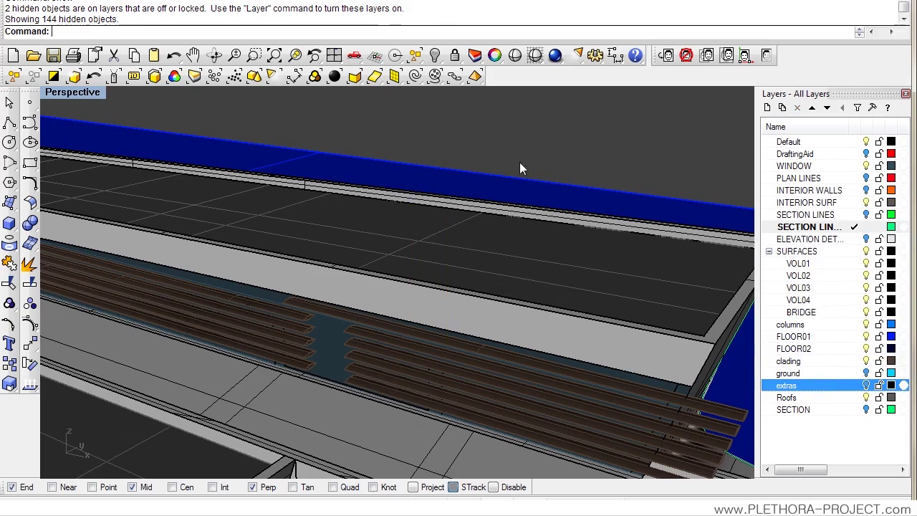
mouse_move(519, 168)
right_down()
mouse_move(483, 176)
mouse_move(376, 268)
mouse_move(523, 252)
mouse_move(571, 289)
mouse_move(501, 280)
mouse_move(348, 299)
mouse_move(471, 301)
mouse_move(492, 280)
mouse_move(475, 262)
mouse_move(303, 286)
mouse_move(437, 262)
mouse_move(340, 274)
mouse_move(428, 256)
mouse_move(246, 263)
mouse_move(201, 281)
mouse_move(356, 257)
mouse_move(513, 215)
mouse_move(465, 239)
mouse_move(487, 249)
mouse_move(474, 260)
mouse_move(326, 254)
mouse_move(323, 262)
mouse_move(342, 264)
mouse_move(342, 248)
mouse_move(345, 271)
mouse_move(371, 288)
mouse_move(373, 359)
mouse_move(511, 277)
mouse_move(387, 253)
mouse_move(375, 291)
mouse_move(435, 306)
mouse_move(513, 270)
mouse_move(450, 277)
mouse_move(361, 257)
mouse_move(516, 250)
mouse_move(518, 266)
mouse_move(414, 274)
mouse_move(509, 280)
mouse_move(522, 300)
mouse_move(485, 301)
mouse_move(499, 321)
mouse_move(485, 358)
mouse_move(485, 328)
mouse_move(326, 324)
mouse_move(494, 323)
mouse_move(344, 317)
mouse_move(485, 321)
mouse_move(332, 323)
mouse_move(584, 328)
mouse_move(435, 323)
mouse_move(520, 326)
right_up()
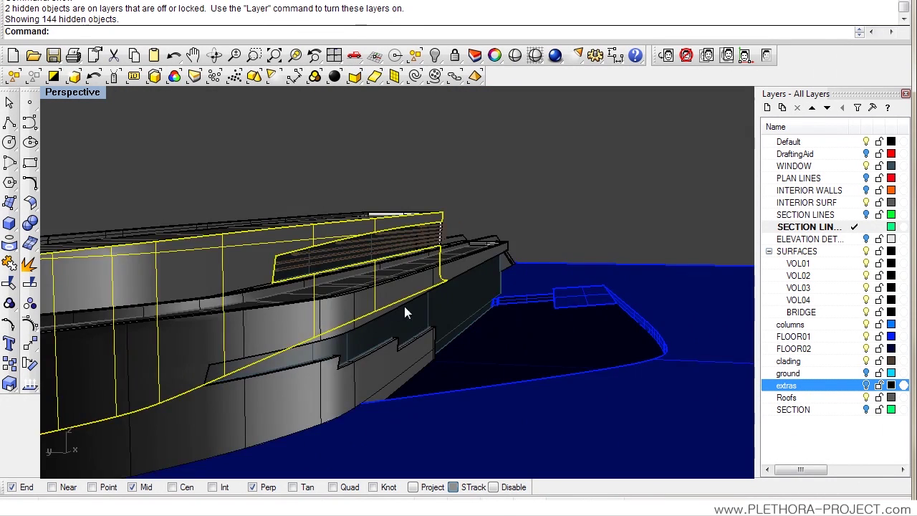
Step: Invert the selection and hide everything except the chosen surface
right_drag(404, 305, 375, 282)
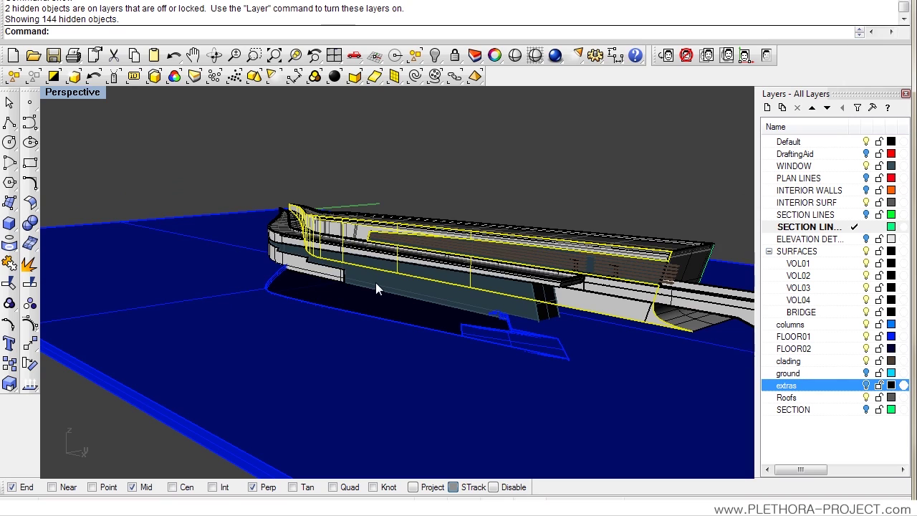
text(i)
key(Return)
text(h)
key(Return)
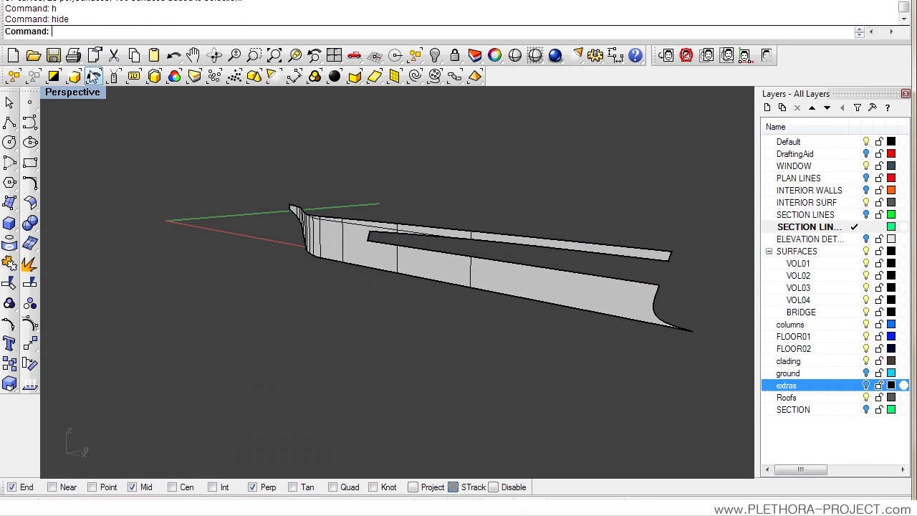
Step: Maximize the Front view and display the scanned elevation drawing as its background bitmap
double_click(68, 93)
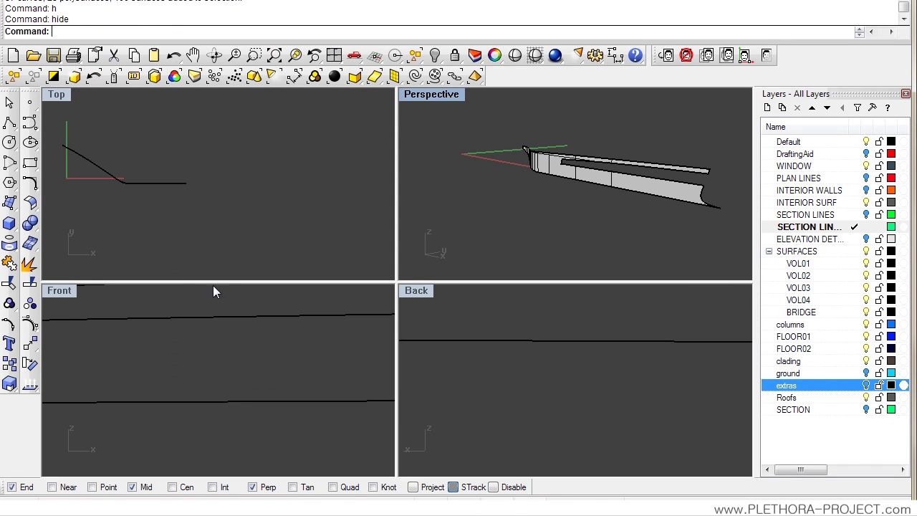
double_click(70, 293)
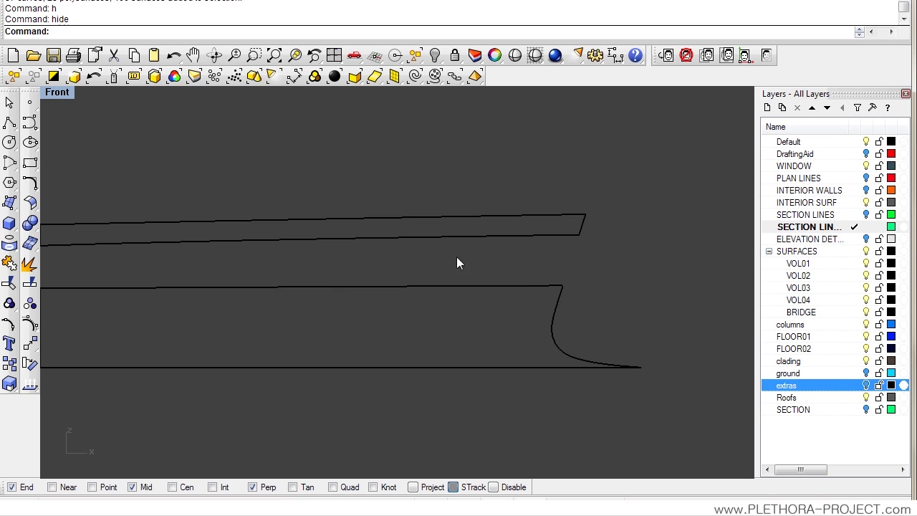
click(766, 55)
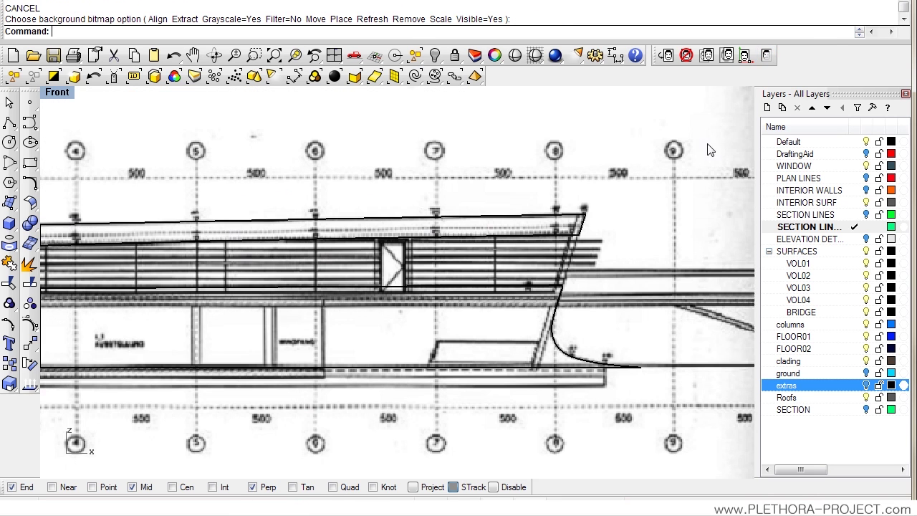
scroll(373, 268, down, 5)
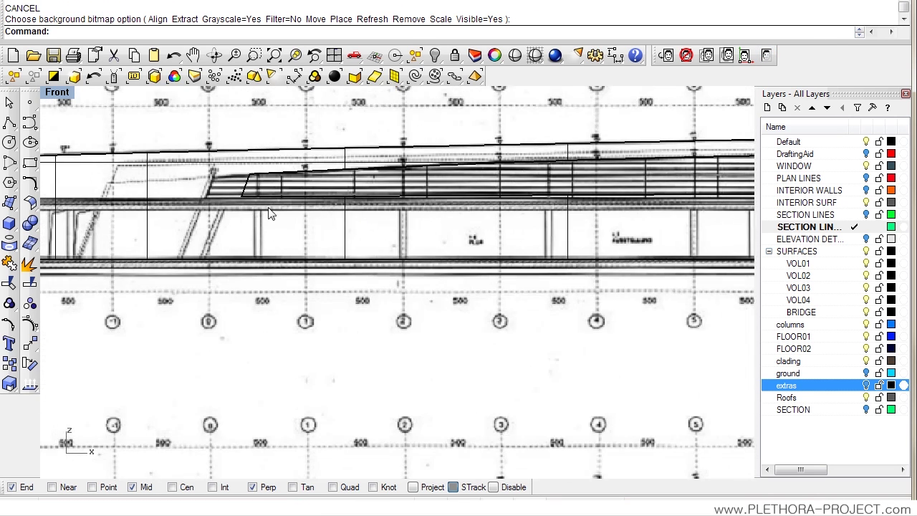
scroll(328, 210, down, 2)
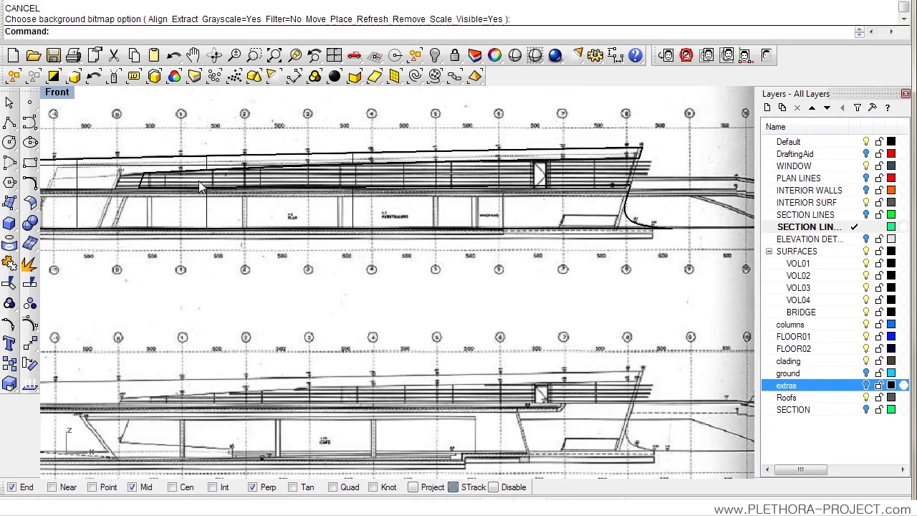
scroll(163, 180, up, 4)
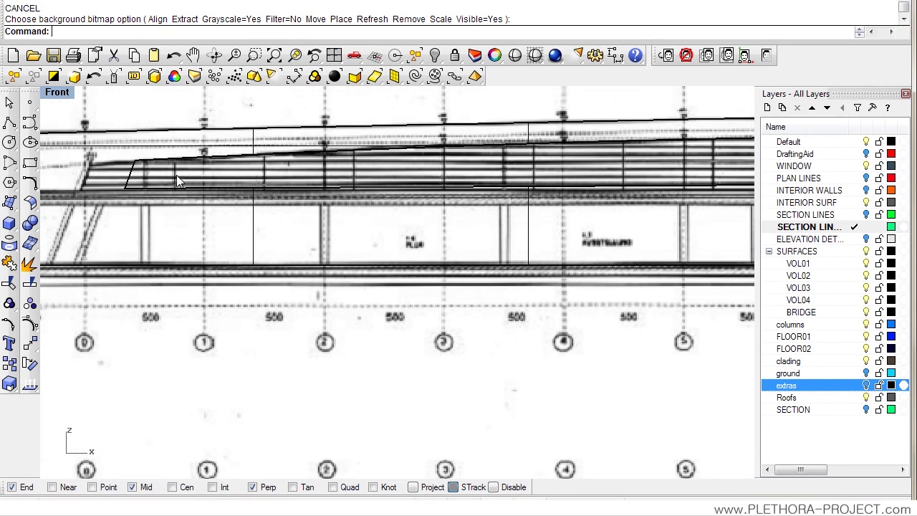
scroll(179, 181, down, 3)
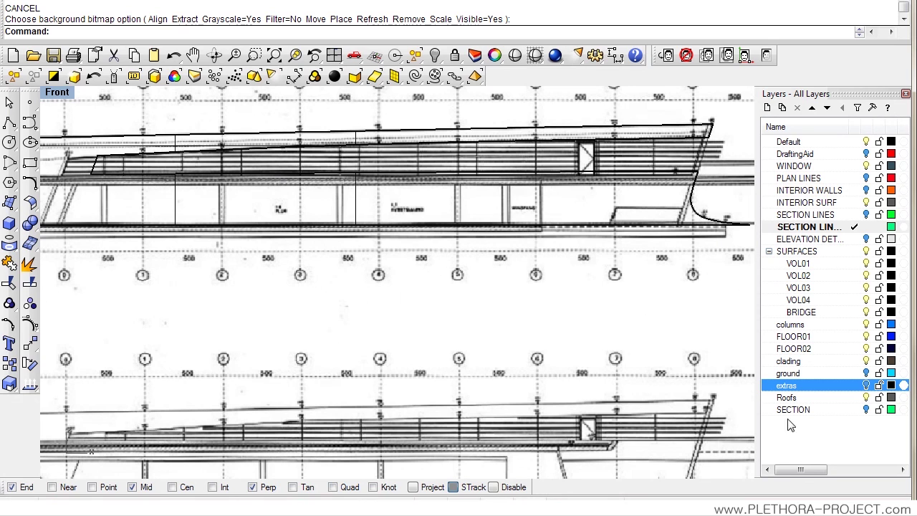
scroll(138, 170, up, 3)
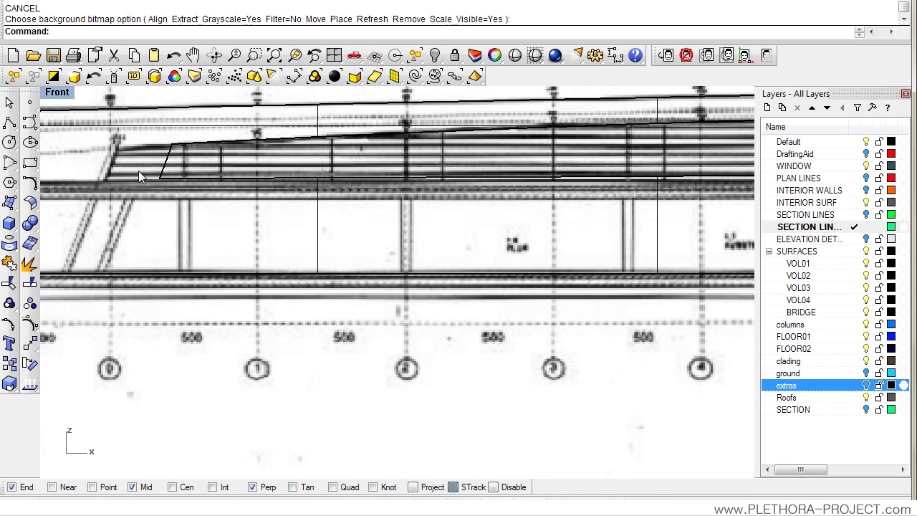
Step: Select the traced curves at the elevation's left and pan along the upper elevation
click(162, 171)
scroll(270, 188, down, 5)
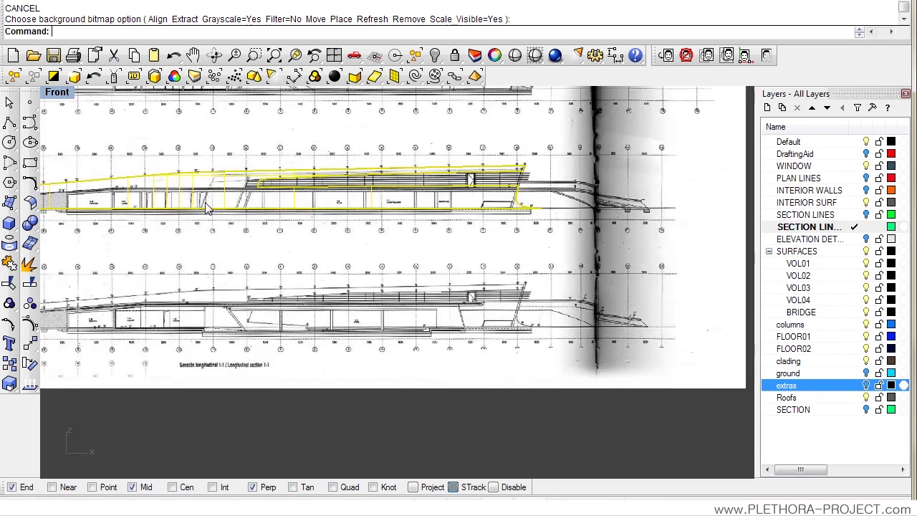
scroll(259, 203, up, 3)
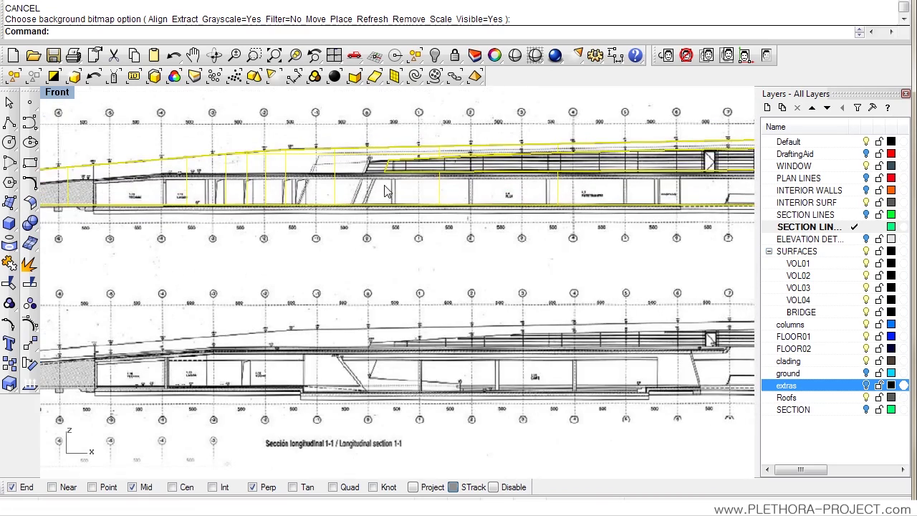
scroll(385, 190, up, 5)
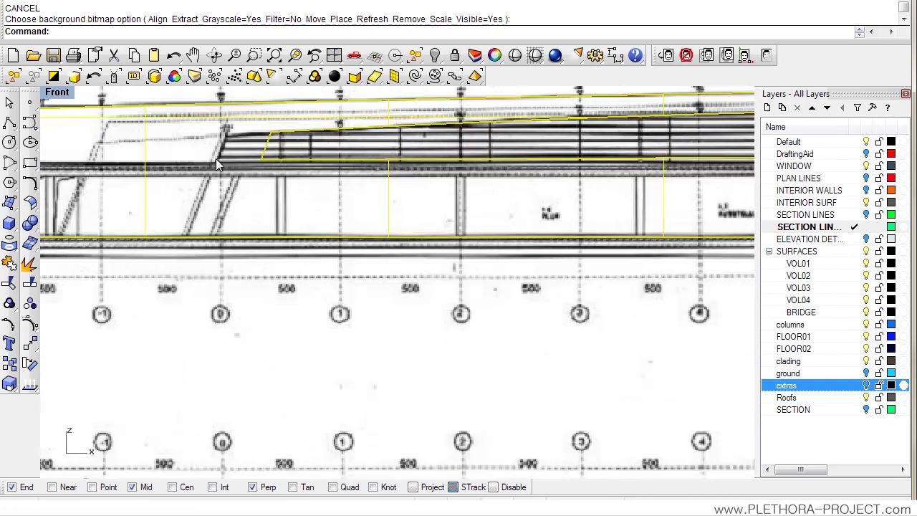
scroll(353, 157, down, 2)
right_drag(353, 156, 288, 155)
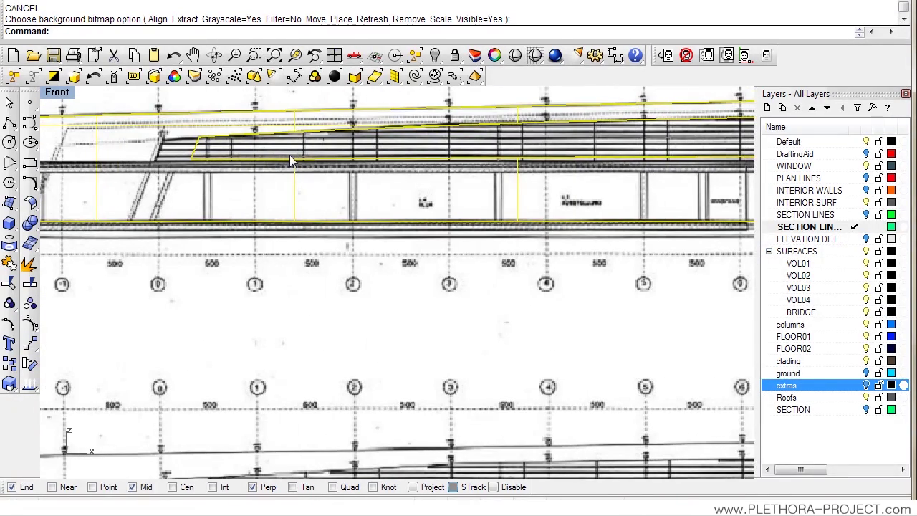
scroll(191, 155, up, 3)
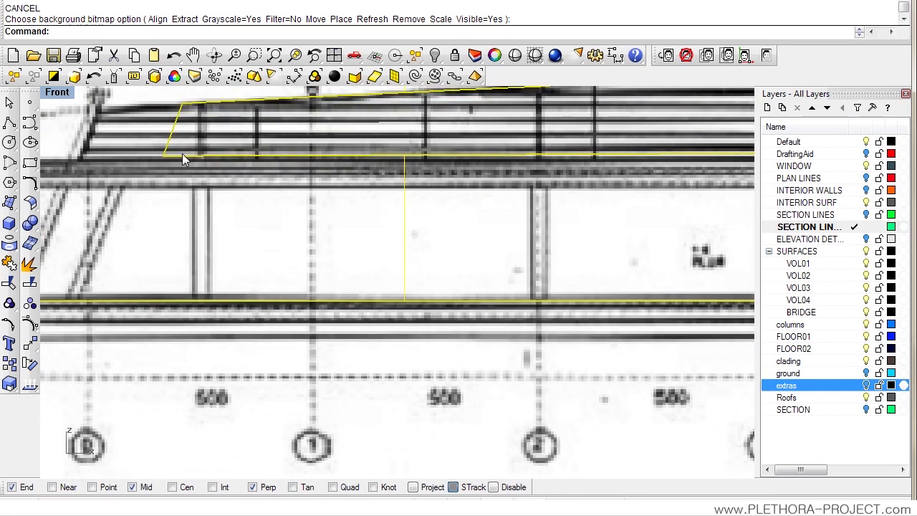
scroll(182, 153, down, 3)
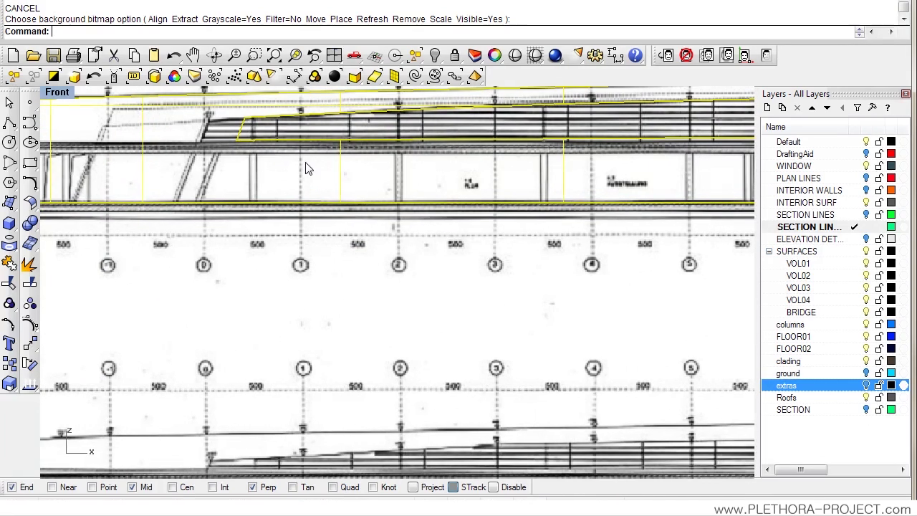
scroll(391, 167, down, 3)
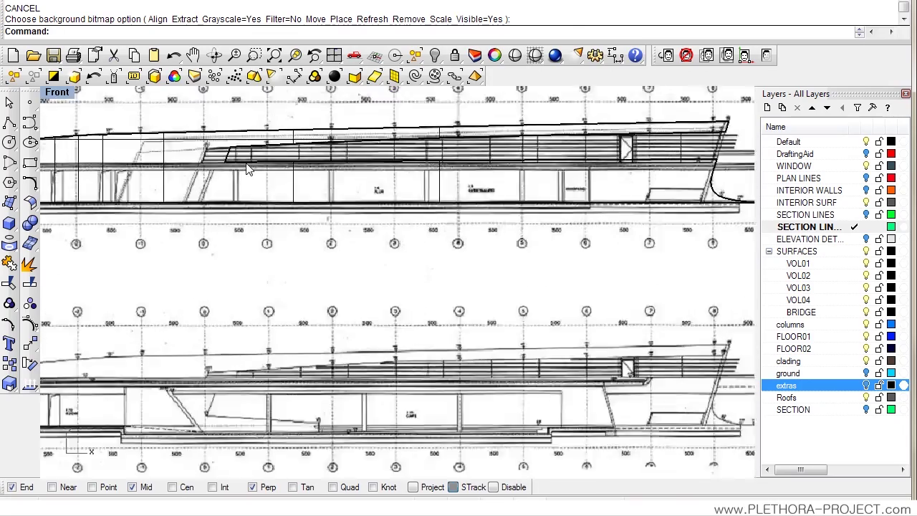
Step: Check the upper elevation's traced lines against the scan, then select the railing panel's top outline
click(246, 160)
scroll(226, 163, up, 2)
scroll(232, 174, down, 5)
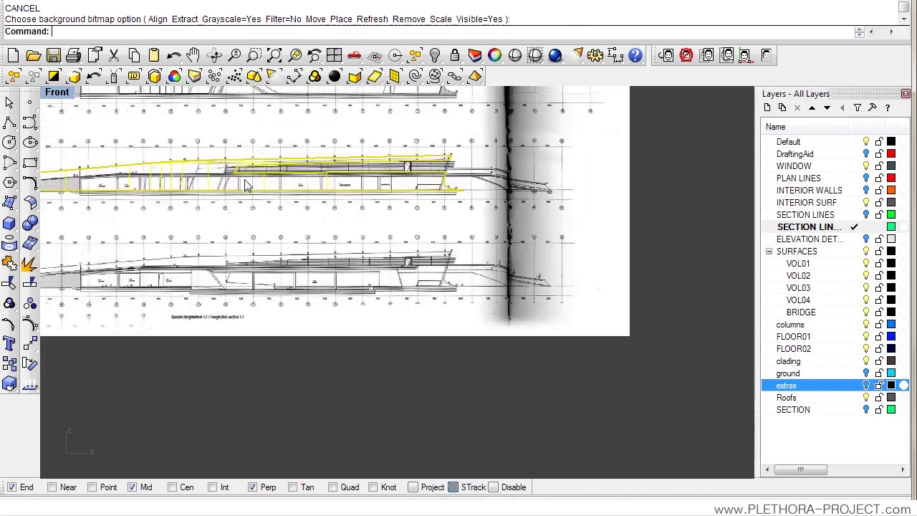
scroll(246, 185, up, 6)
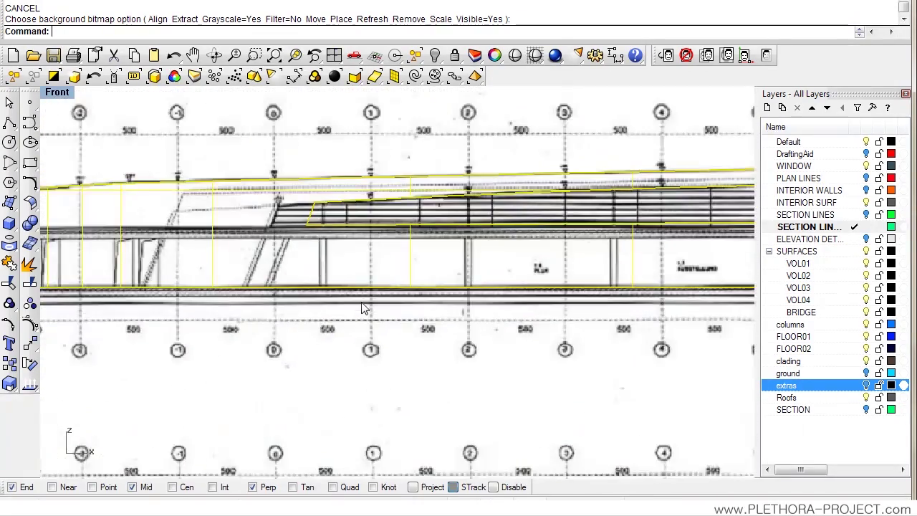
scroll(361, 283, down, 2)
scroll(337, 228, up, 2)
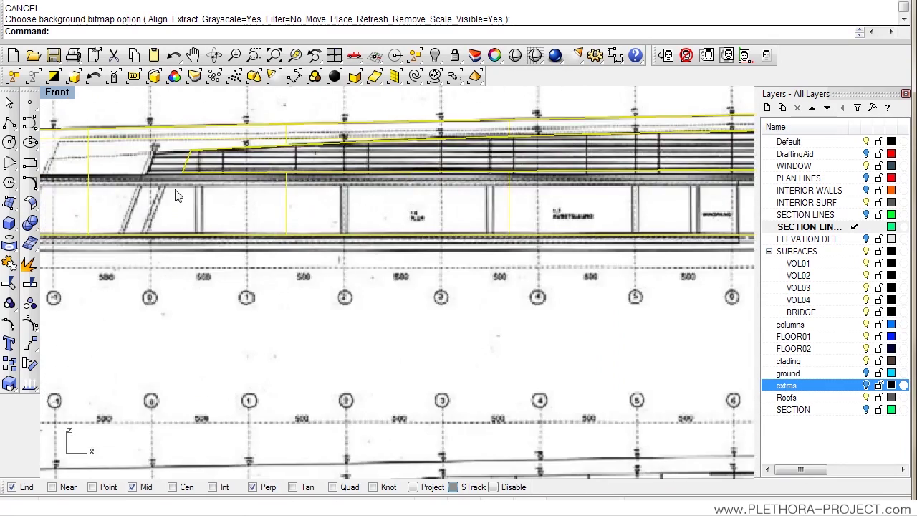
scroll(179, 201, down, 4)
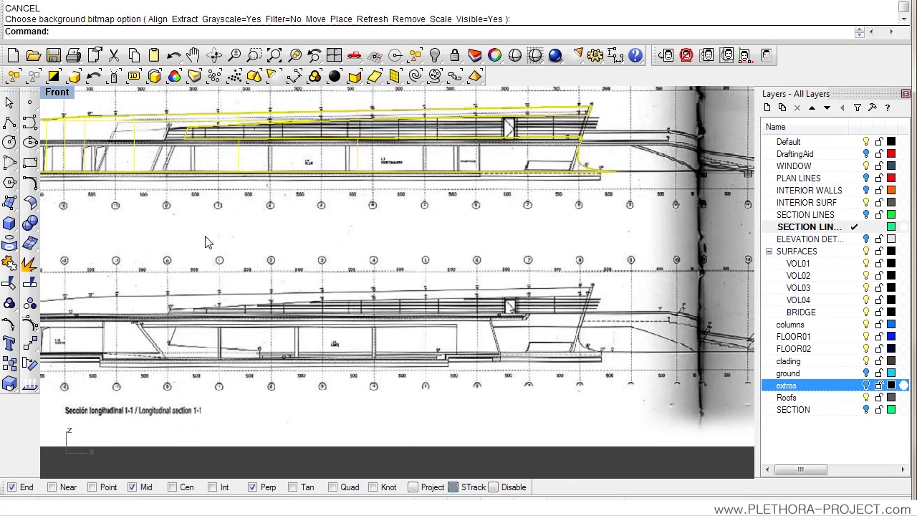
scroll(187, 201, up, 4)
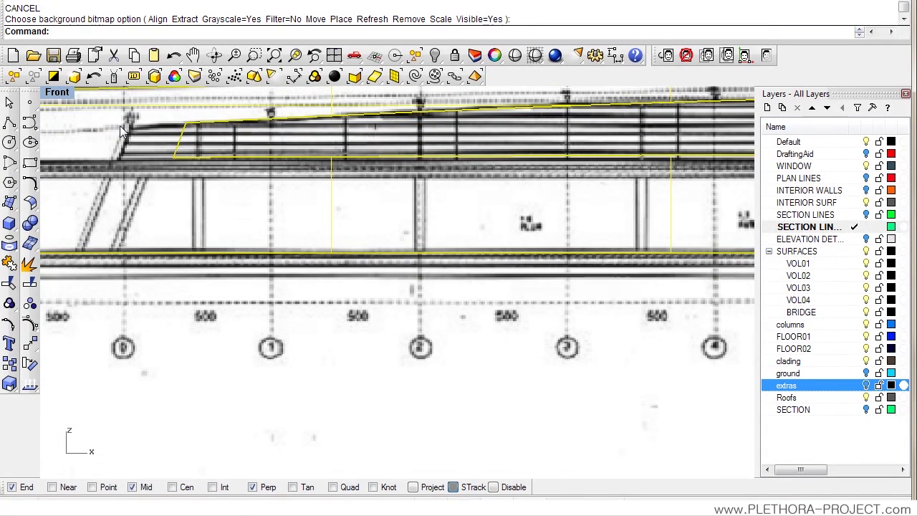
scroll(136, 126, up, 2)
key(Escape)
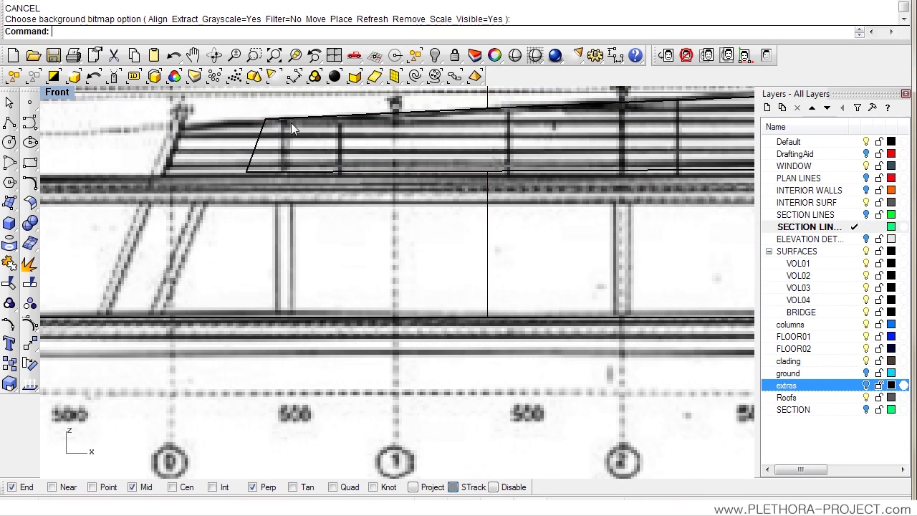
click(289, 118)
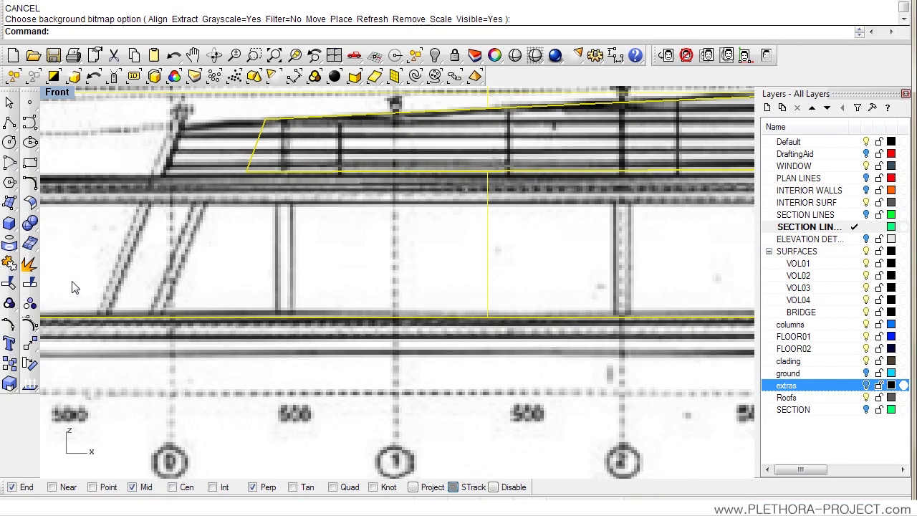
Step: Extract the outline's wireframe, delete the original, and trace a polyline along the slanted strut
text(ract)
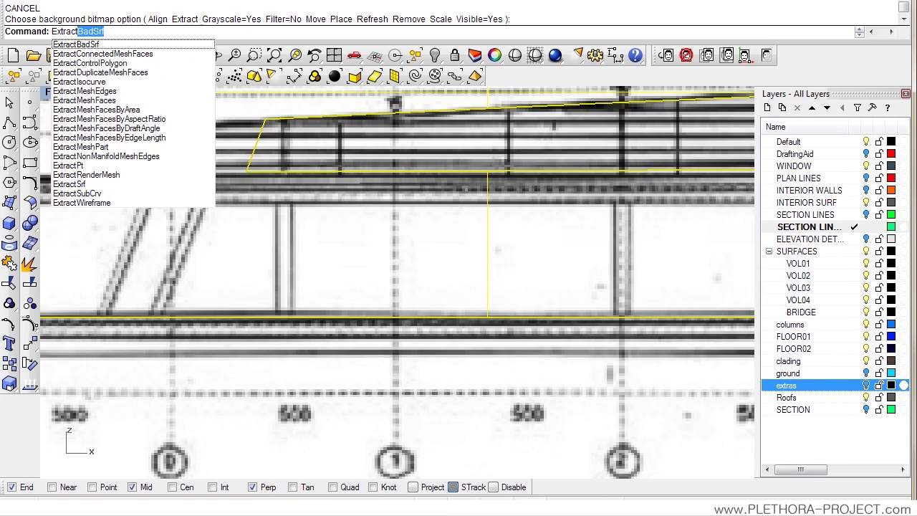
text(w)
key(Return)
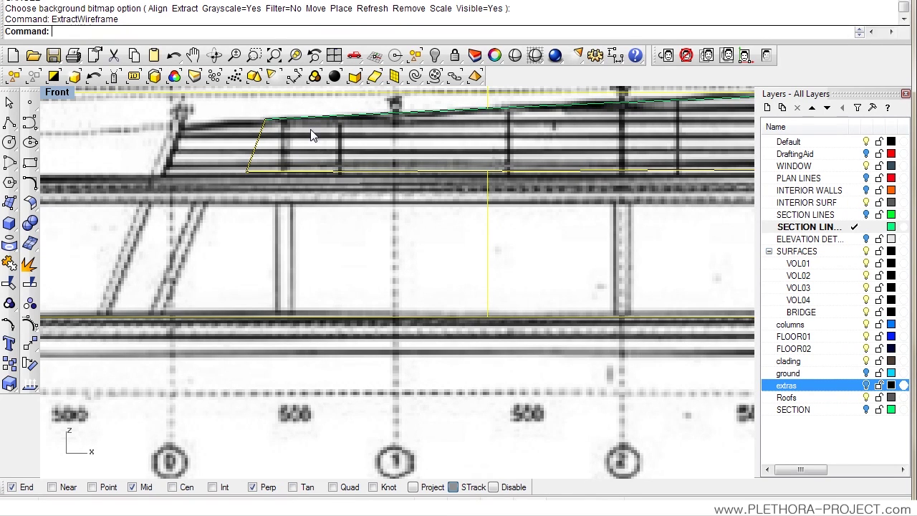
key(Delete)
right_drag(259, 152, 285, 154)
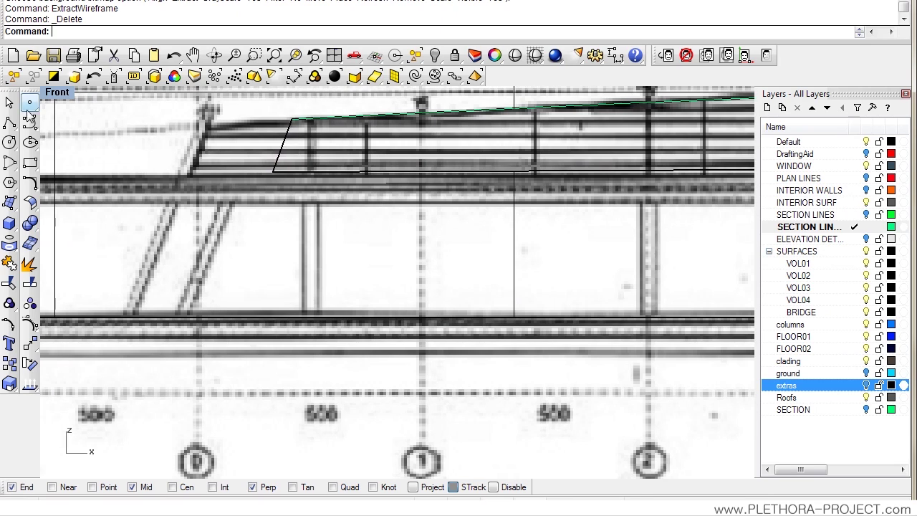
click(10, 123)
right_drag(283, 230, 344, 268)
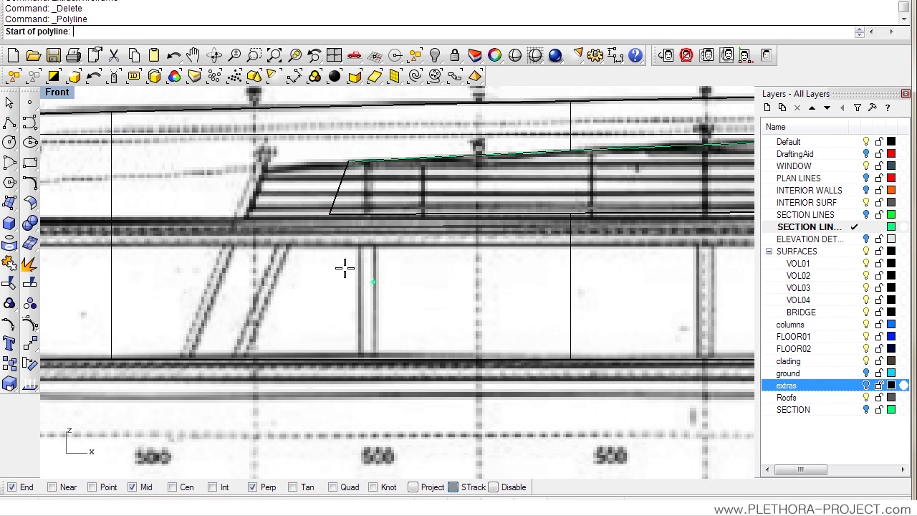
click(274, 145)
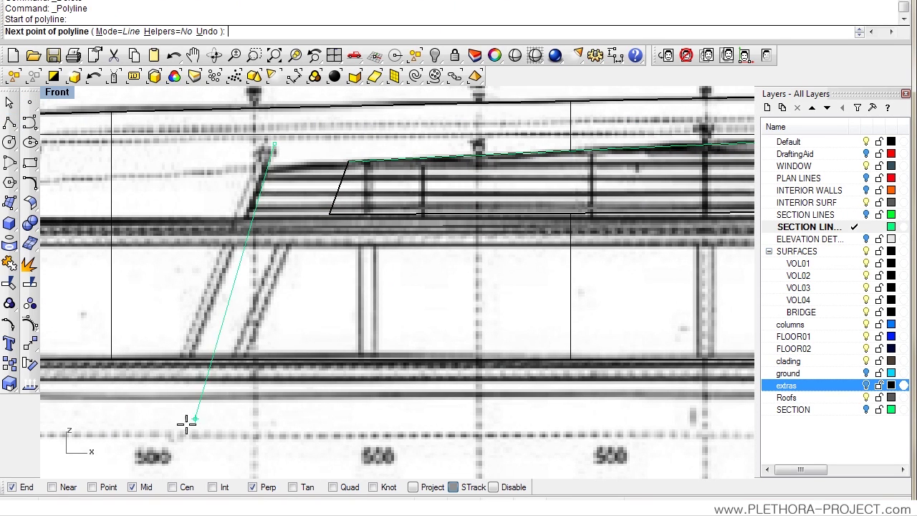
click(146, 467)
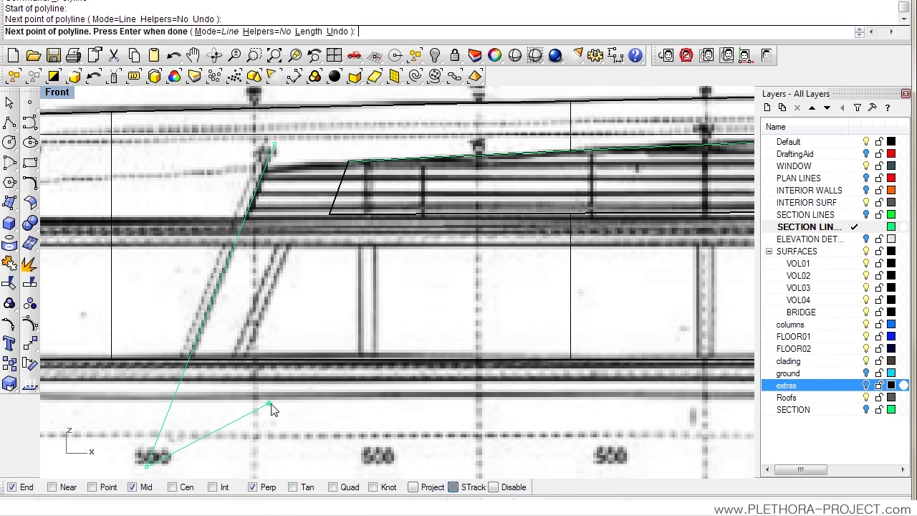
key(Return)
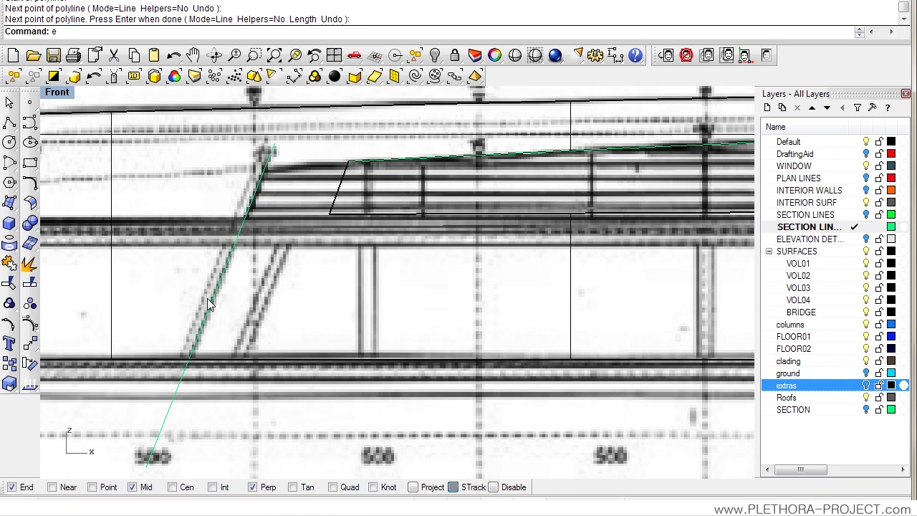
Step: Extend the panel's top edge line to meet the new slanted line
text(Ext)
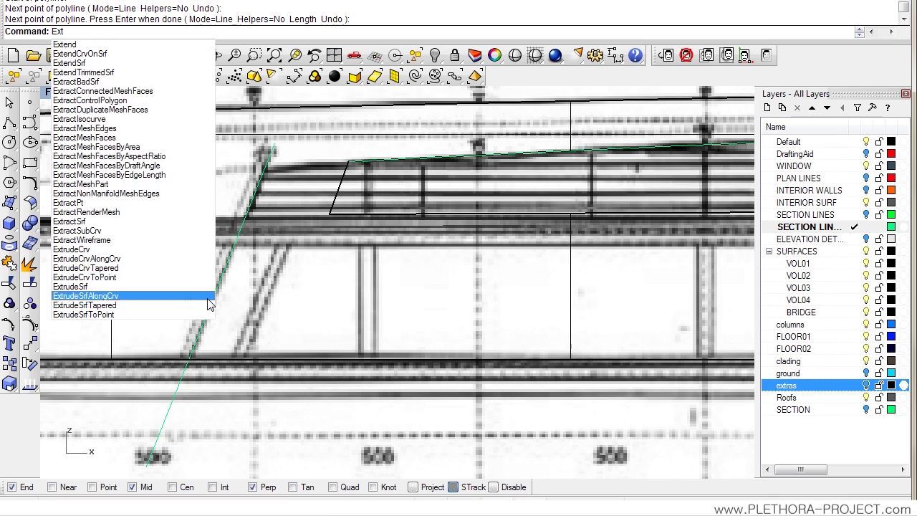
text(e)
key(Return)
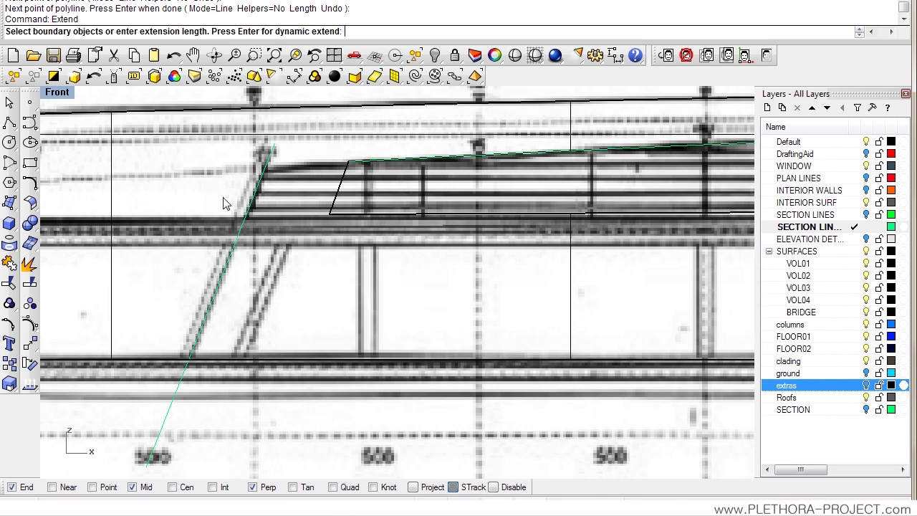
click(276, 188)
key(Return)
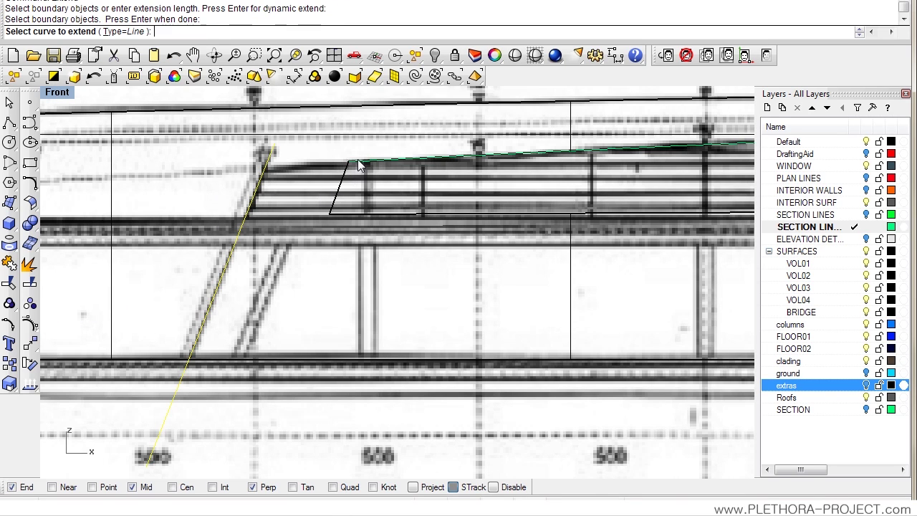
click(346, 170)
click(395, 197)
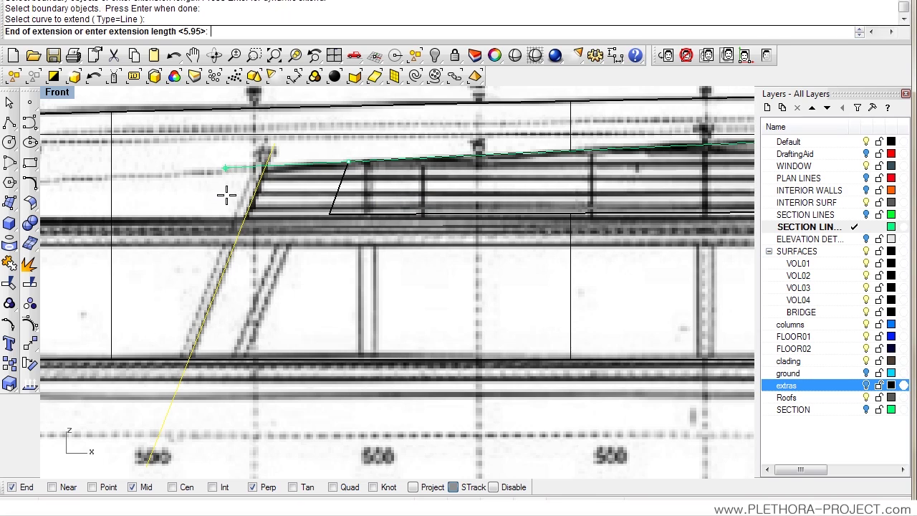
click(226, 194)
key(Return)
Step: Start a Trim with the section curves as cutting edges, then cancel it
click(10, 283)
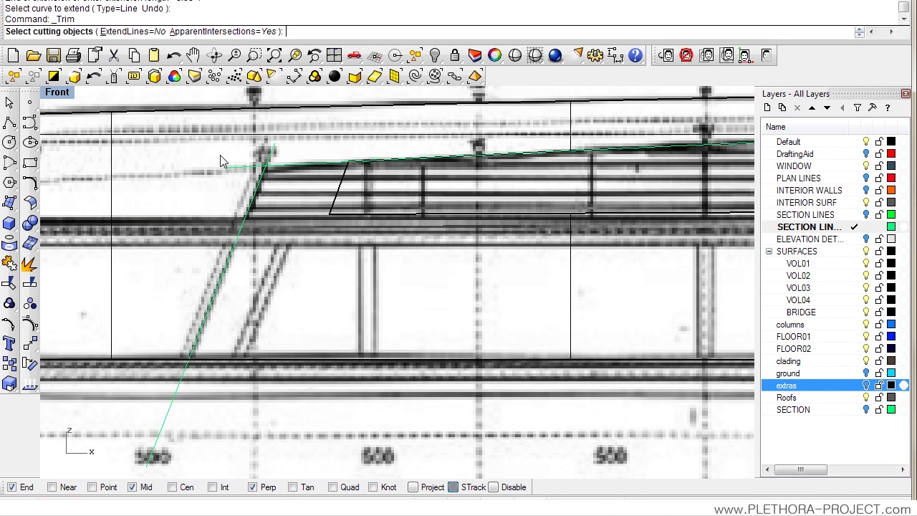
click(291, 135)
key(Escape)
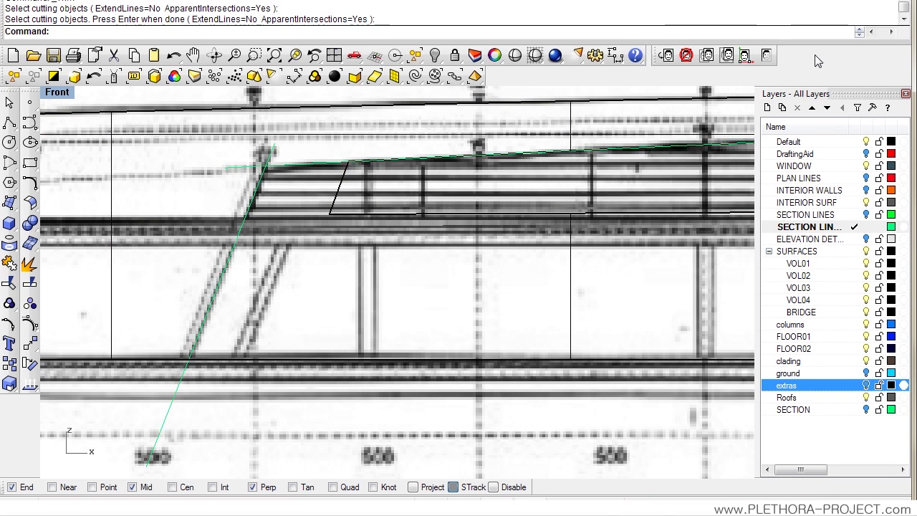
scroll(357, 213, down, 5)
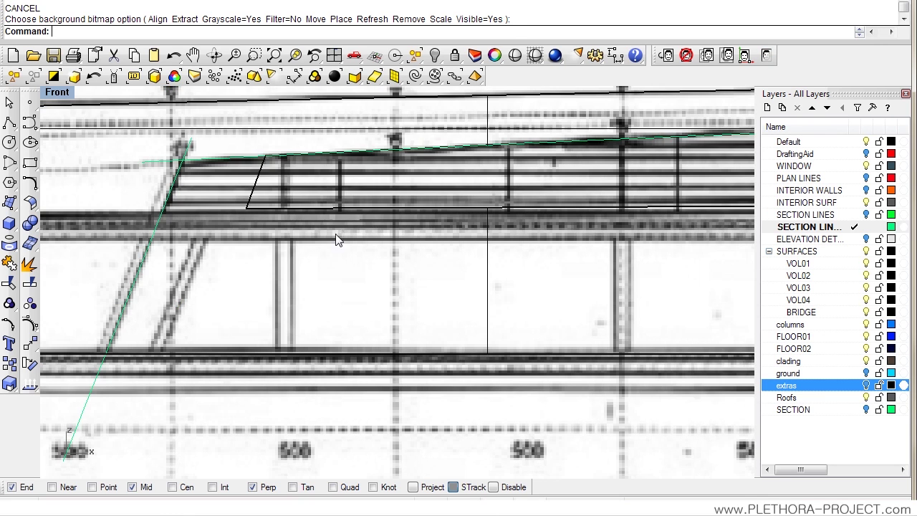
Step: Trace a vertical polyline from the column base to the column top
click(9, 123)
scroll(401, 265, up, 3)
right_drag(315, 244, 224, 279)
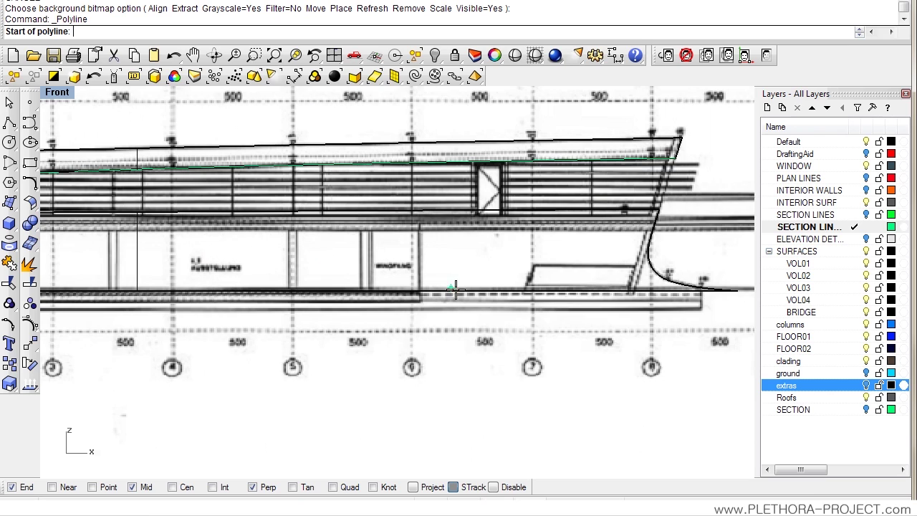
scroll(375, 293, up, 3)
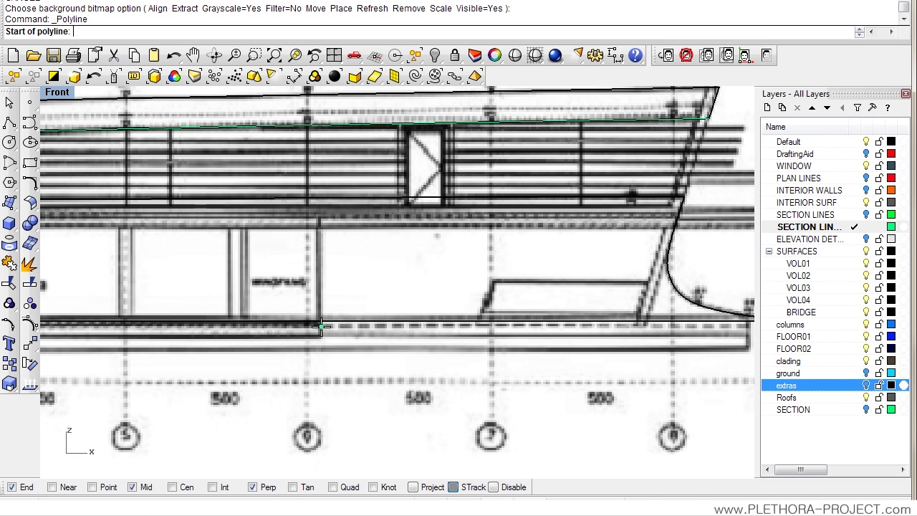
click(319, 333)
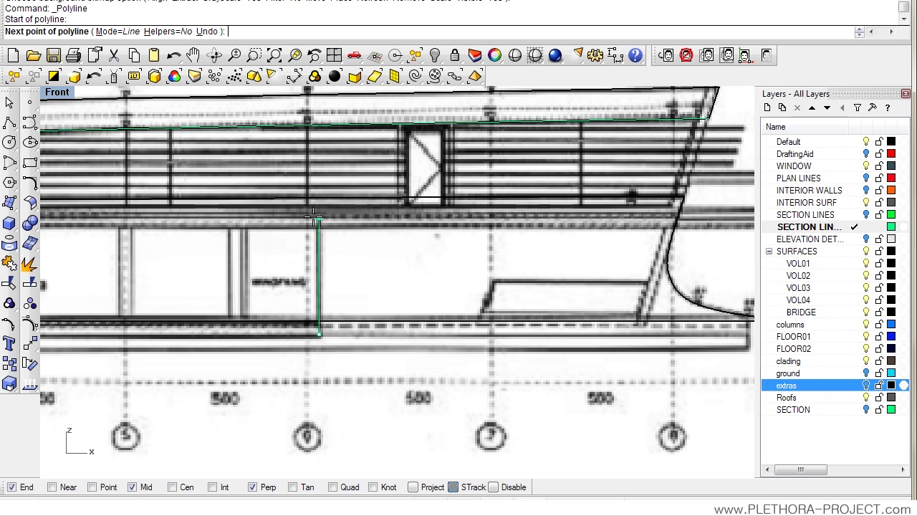
click(336, 187)
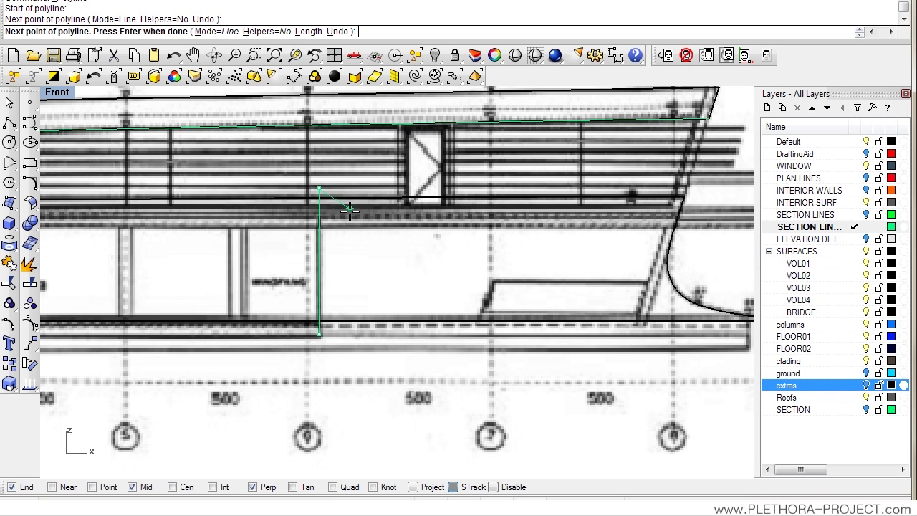
key(Return)
key(Return)
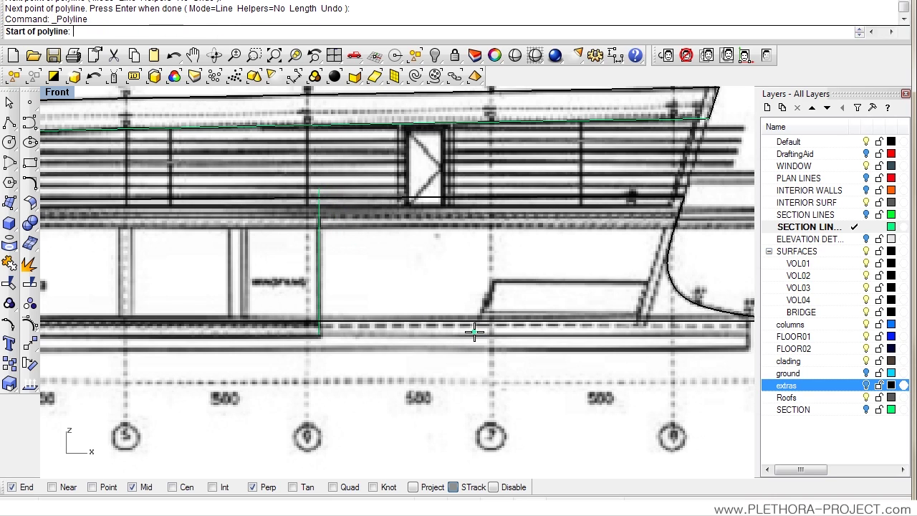
Step: Trace the slope-sided opening outline as a closed polyline and explode it into segments
click(473, 331)
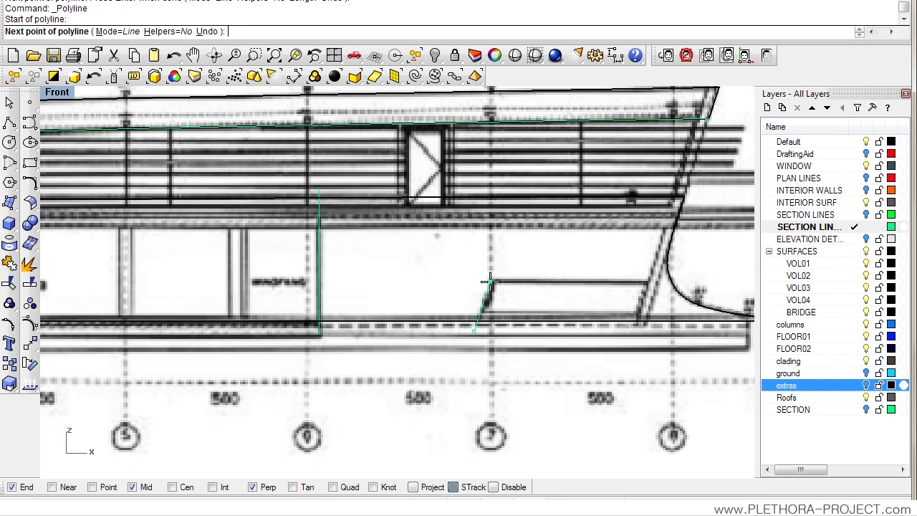
click(491, 282)
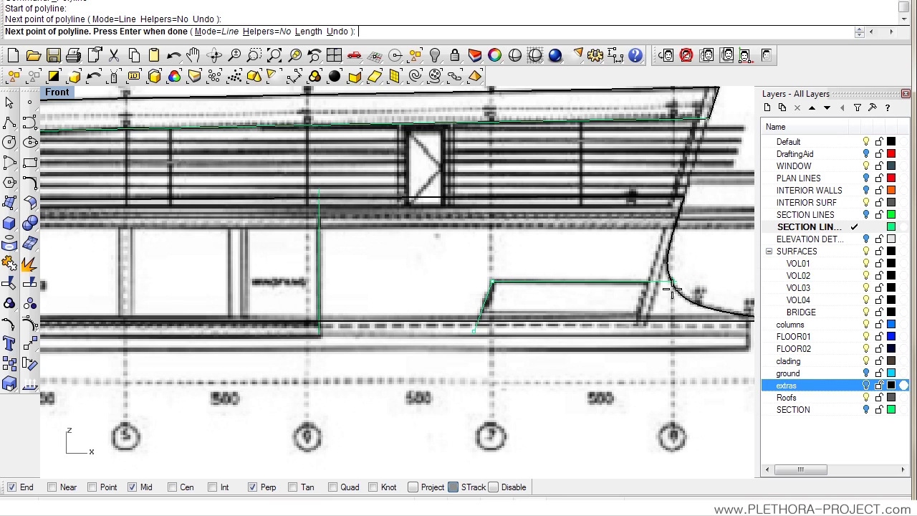
click(647, 283)
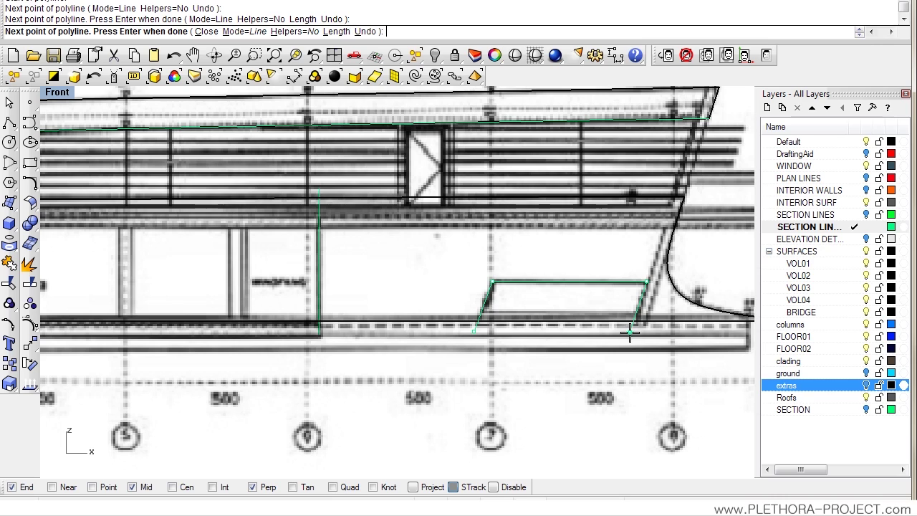
click(637, 324)
click(474, 330)
click(484, 313)
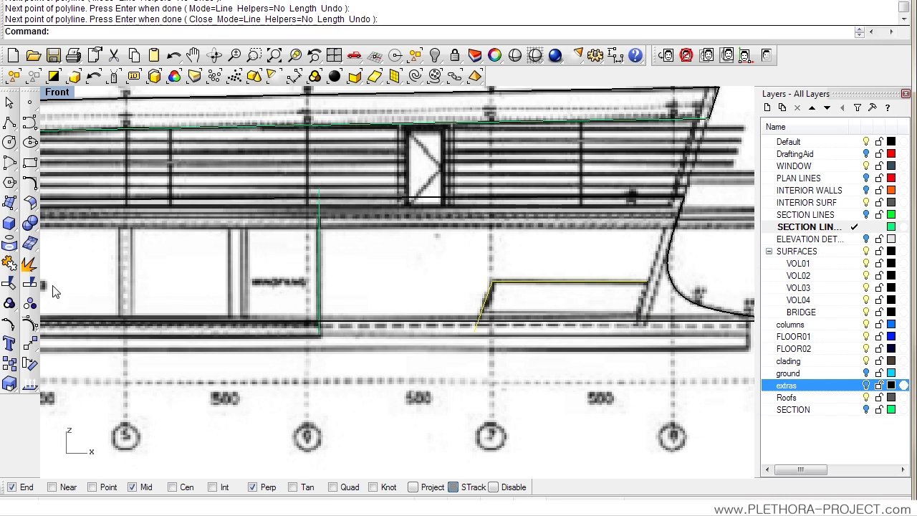
click(29, 264)
Step: Copy the opening's slanted left edge across to its right end
text(c)
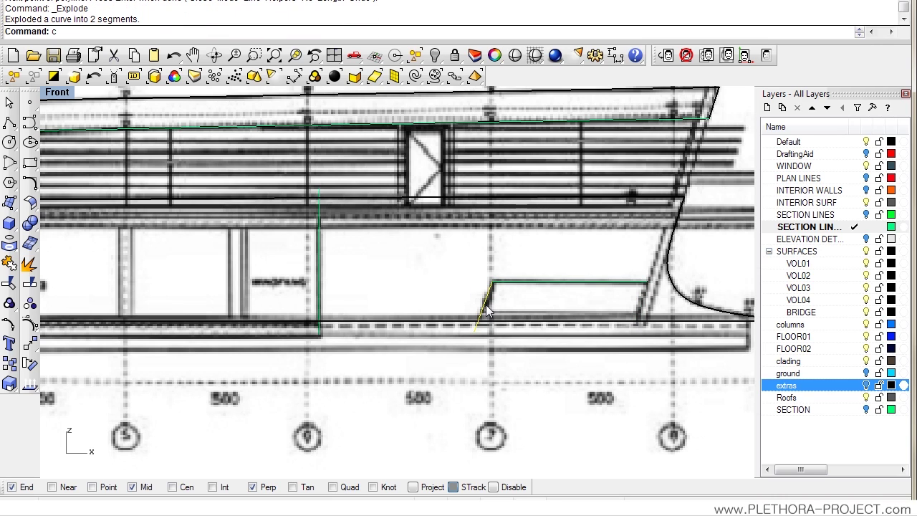
text(opy)
key(Return)
click(491, 281)
click(651, 285)
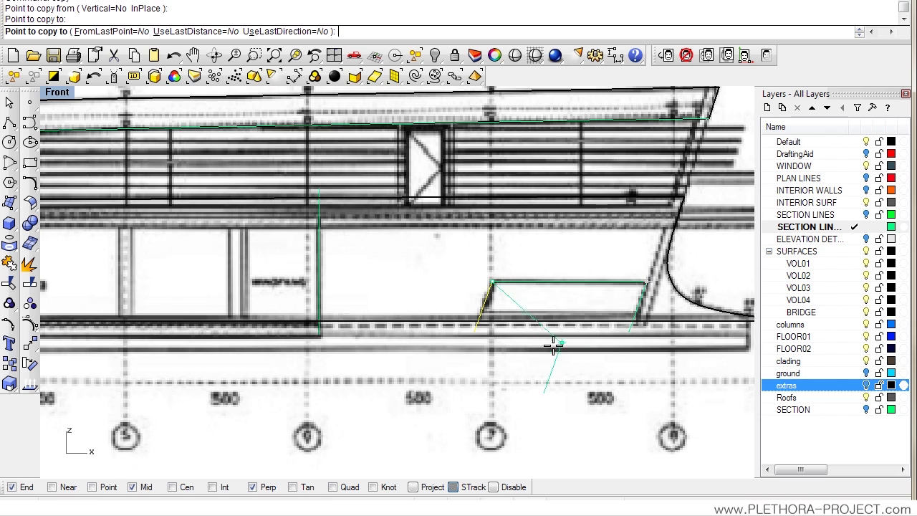
Step: Zoom out to see the whole elevation and return to the four-view layout
right_click(544, 346)
scroll(452, 301, down, 3)
right_drag(396, 358, 363, 239)
scroll(362, 238, down, 2)
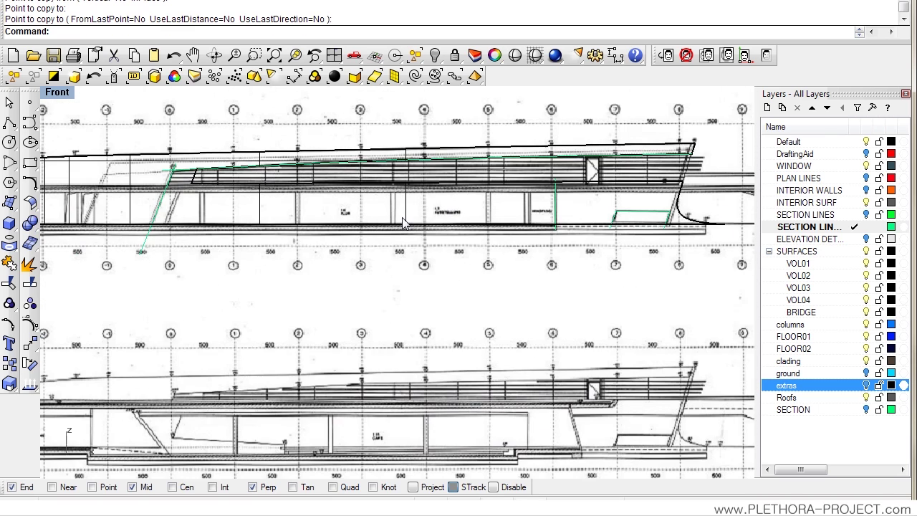
scroll(245, 183, up, 4)
scroll(258, 188, down, 2)
scroll(258, 187, down, 2)
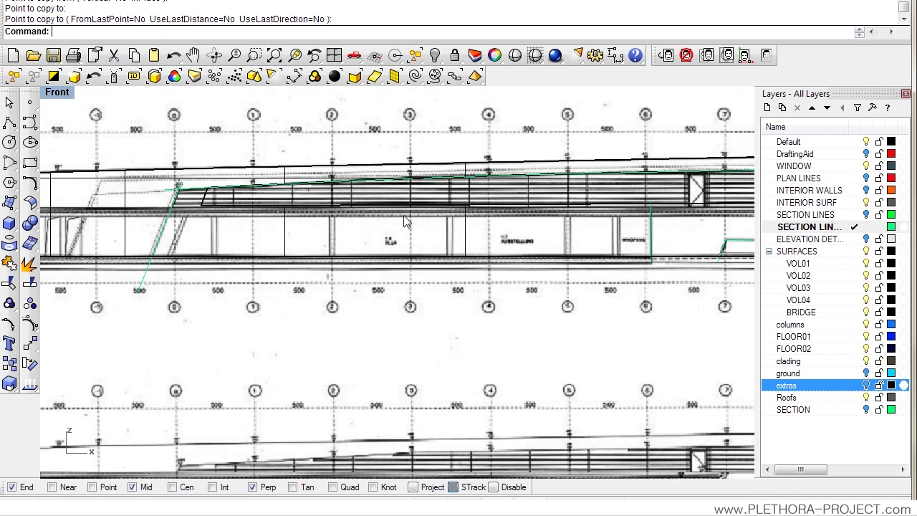
scroll(311, 204, up, 2)
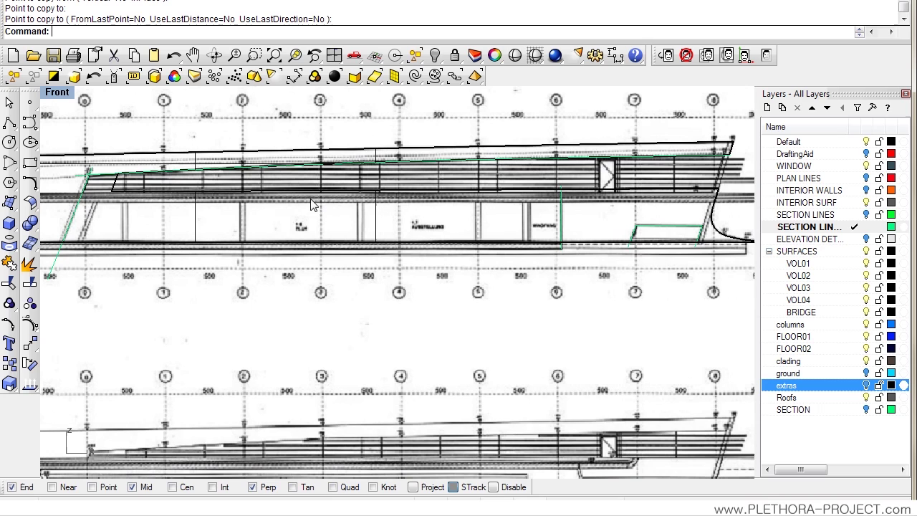
double_click(60, 94)
right_drag(509, 170, 617, 186)
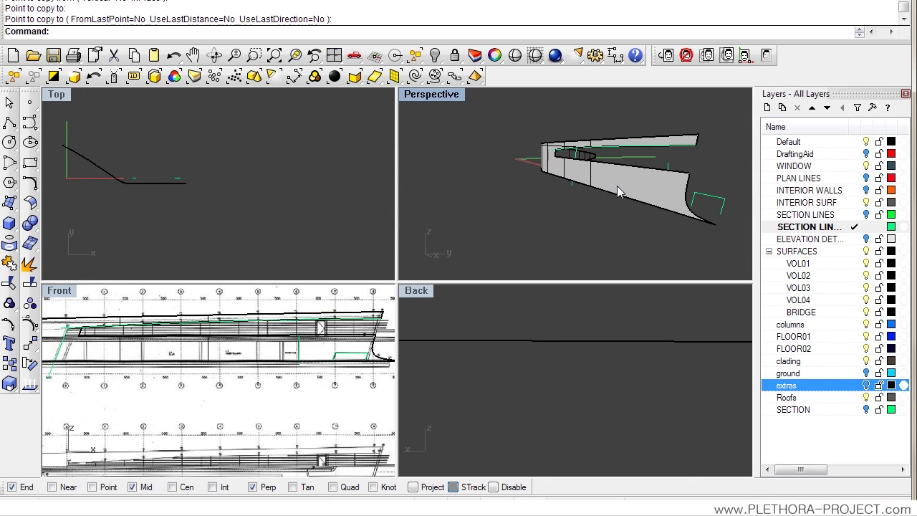
Step: Maximize Perspective, reveal the 162 hidden objects, orbit into the building and select the tall grey wall
double_click(431, 94)
key(ctrl+alt+h)
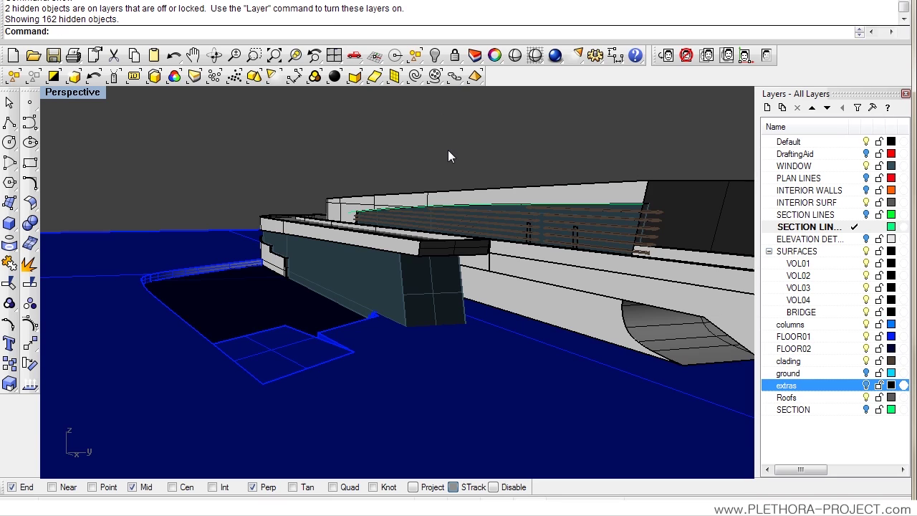
right_drag(448, 152, 439, 215)
shift+click(432, 205)
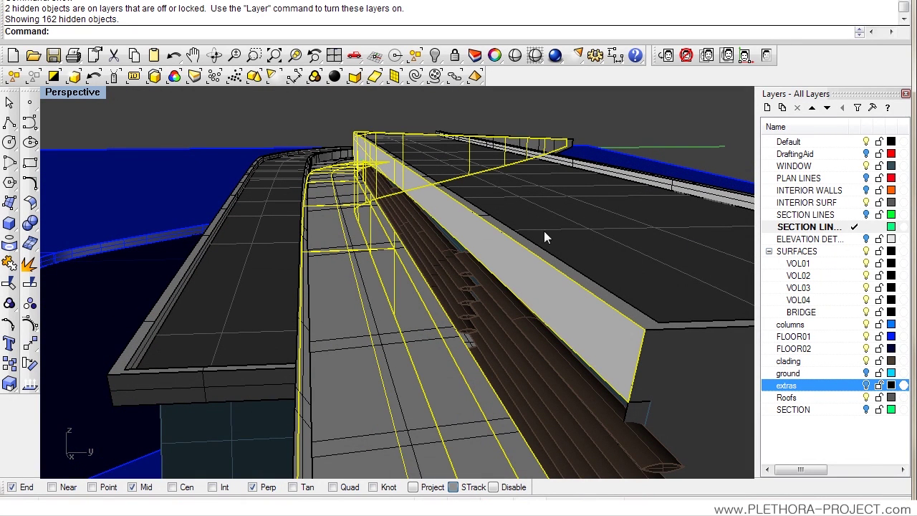
Step: Select the section-line layer's curves, invert, hide the rest, and restore four viewports
right_click(824, 231)
click(861, 377)
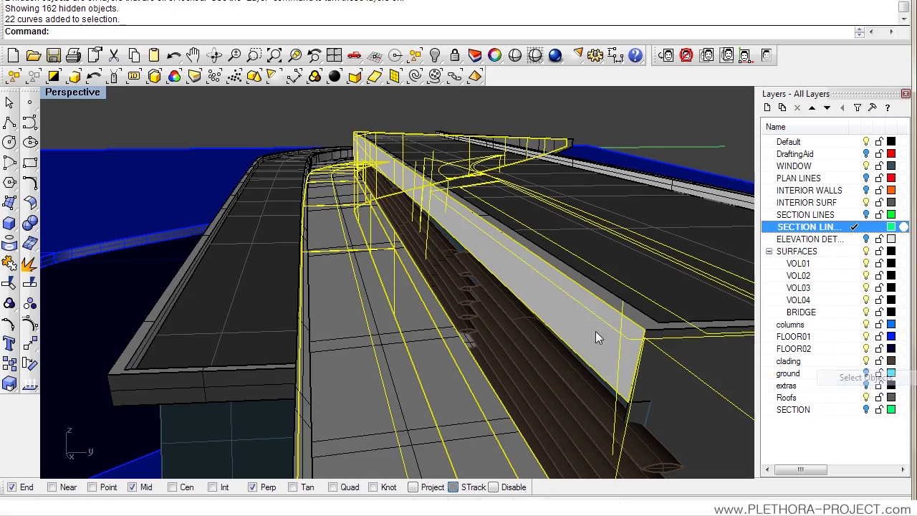
right_drag(599, 337, 458, 270)
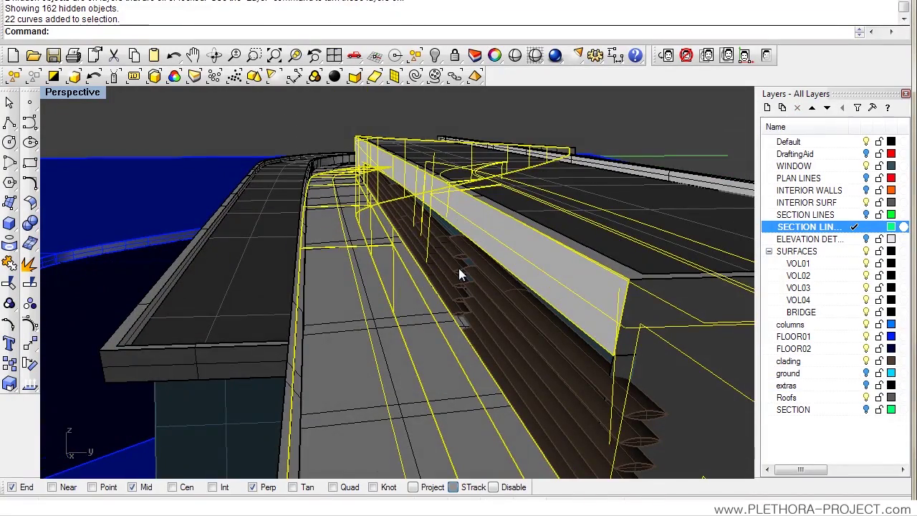
key(ctrl+i)
text(h)
key(Return)
right_drag(459, 268, 184, 190)
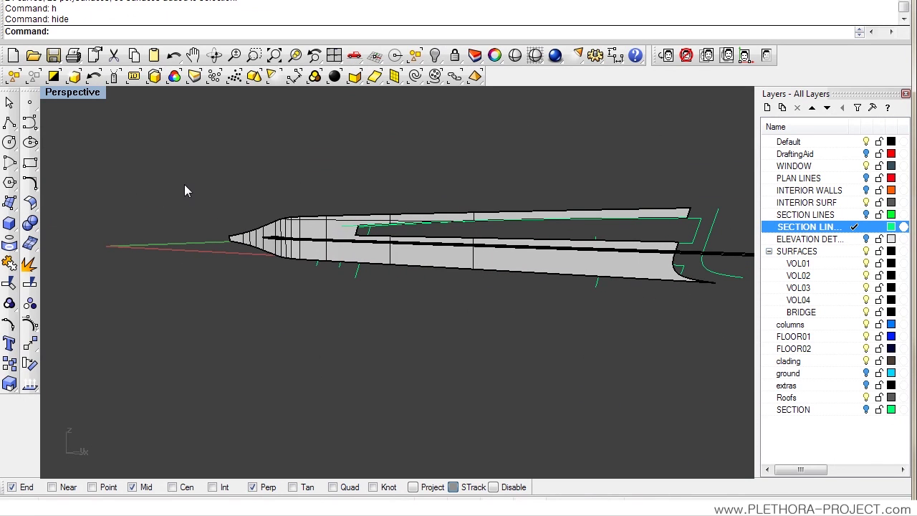
double_click(71, 93)
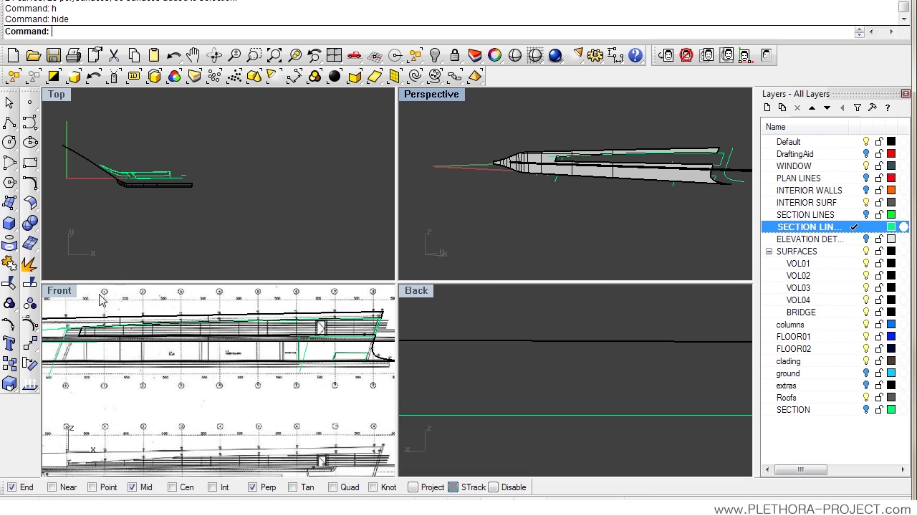
Step: Maximize the Front view and hide the scanned elevation background image
double_click(59, 291)
click(766, 57)
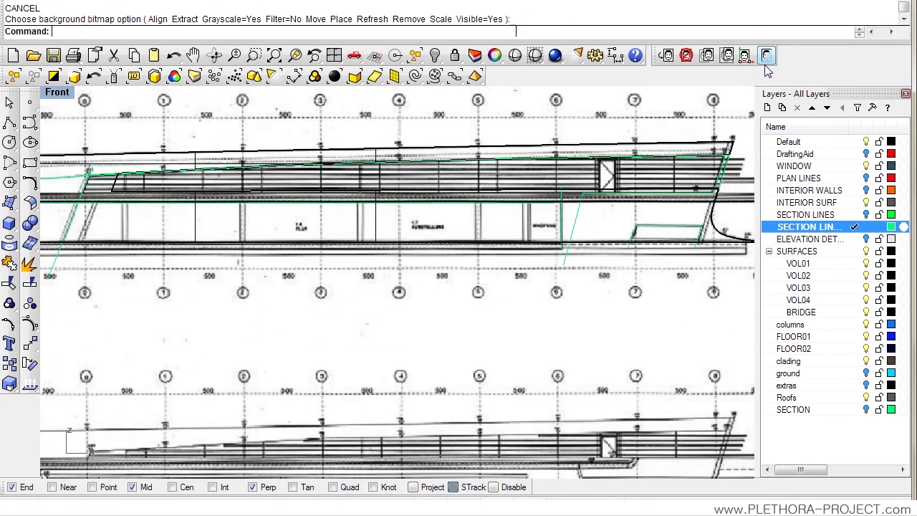
right_drag(688, 144, 583, 199)
click(591, 191)
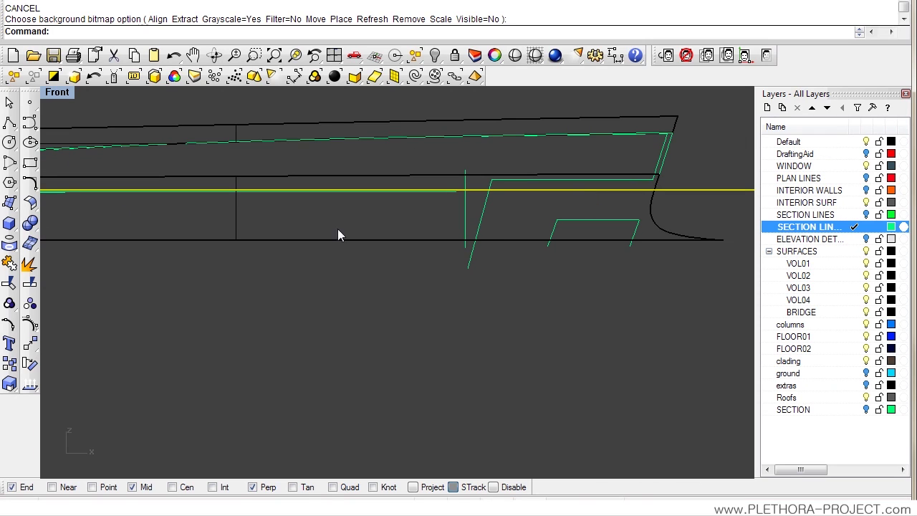
key(Escape)
Step: Inspect the left slanted lines and right-hand opening, then return to four views
scroll(318, 195, up, 3)
scroll(306, 193, down, 5)
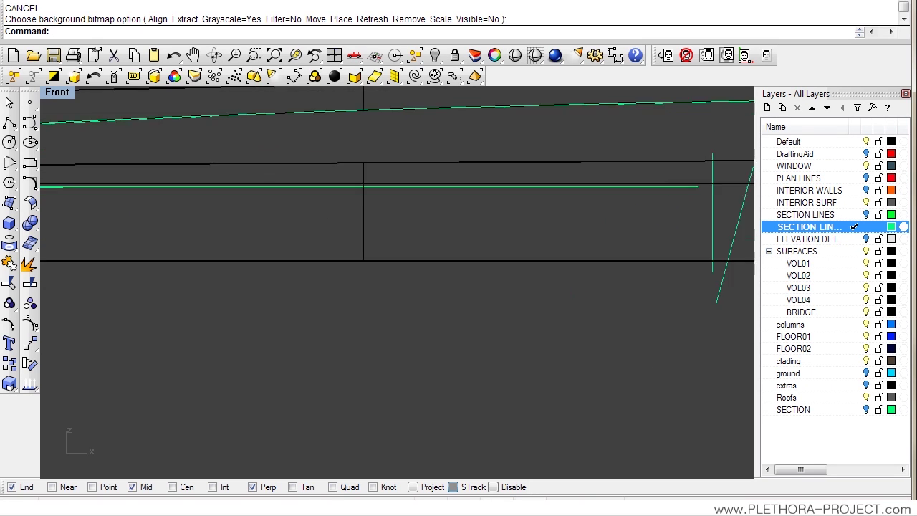
right_drag(254, 229, 268, 219)
scroll(198, 213, up, 4)
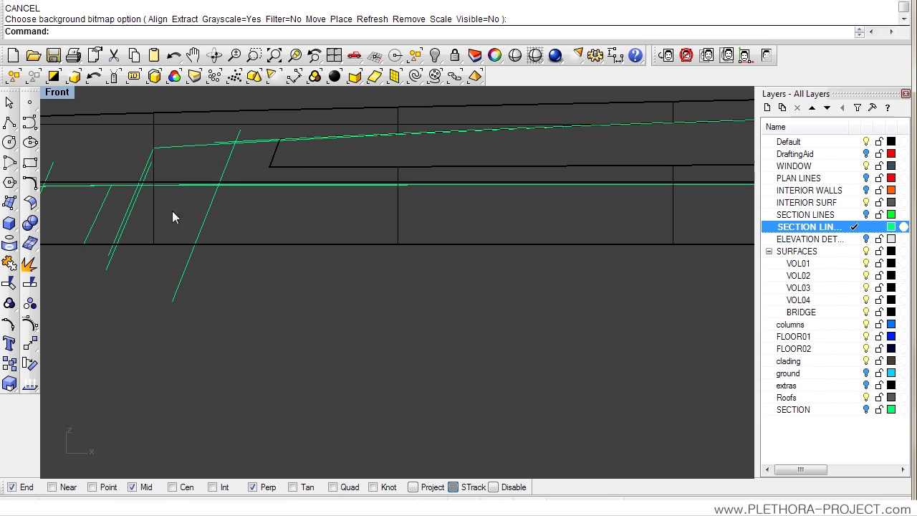
scroll(152, 190, down, 4)
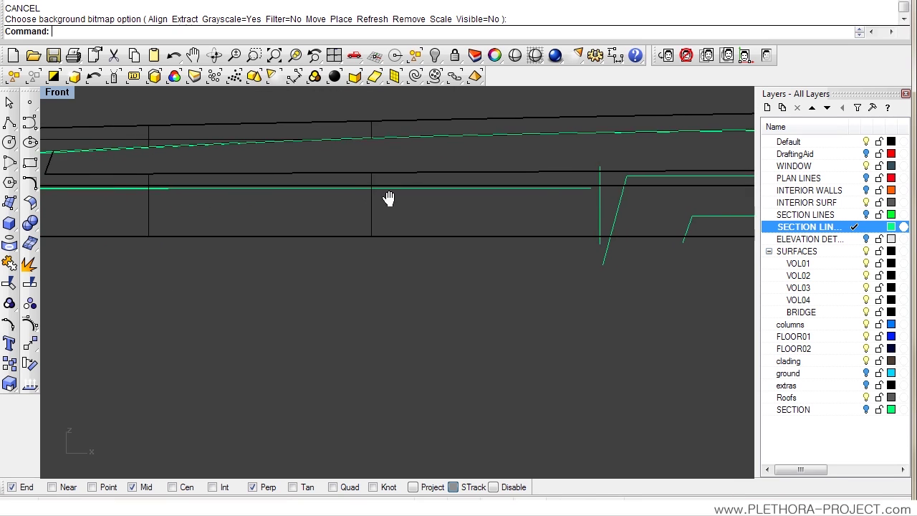
scroll(444, 203, up, 2)
right_drag(555, 194, 475, 182)
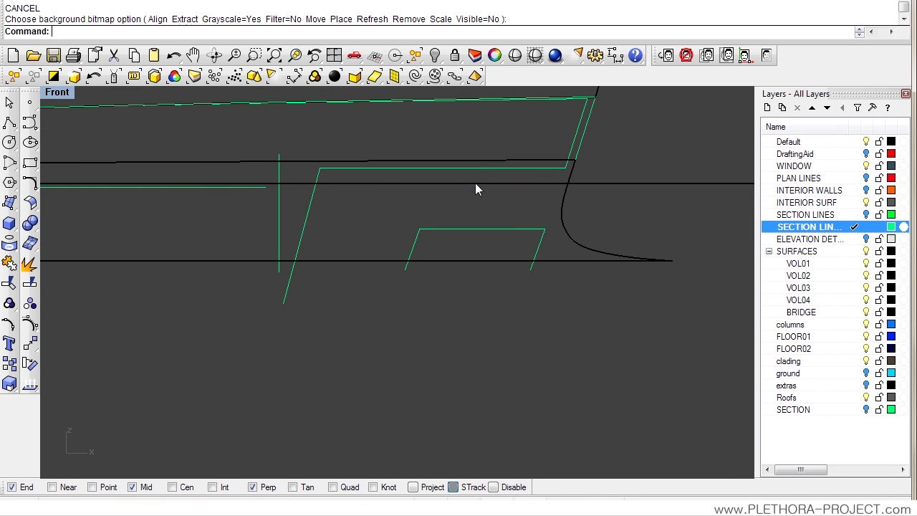
double_click(61, 93)
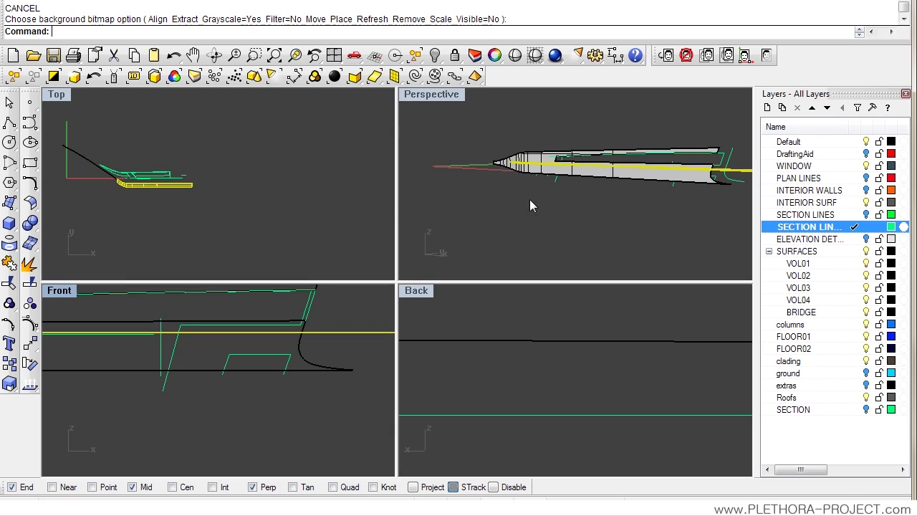
Step: In maximized Perspective, extract the floor surface's edges with ExtractWireframe and delete them
double_click(430, 93)
right_drag(409, 291, 439, 260)
scroll(429, 275, up, 4)
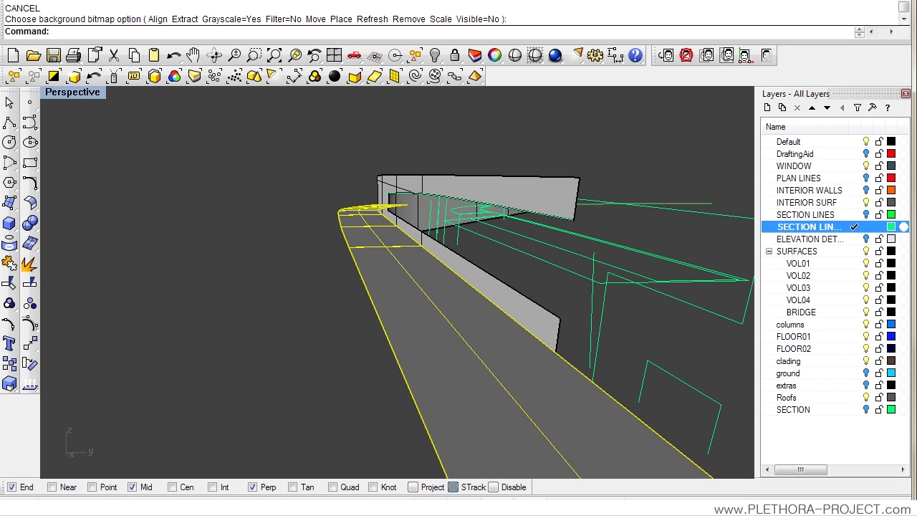
text(tra)
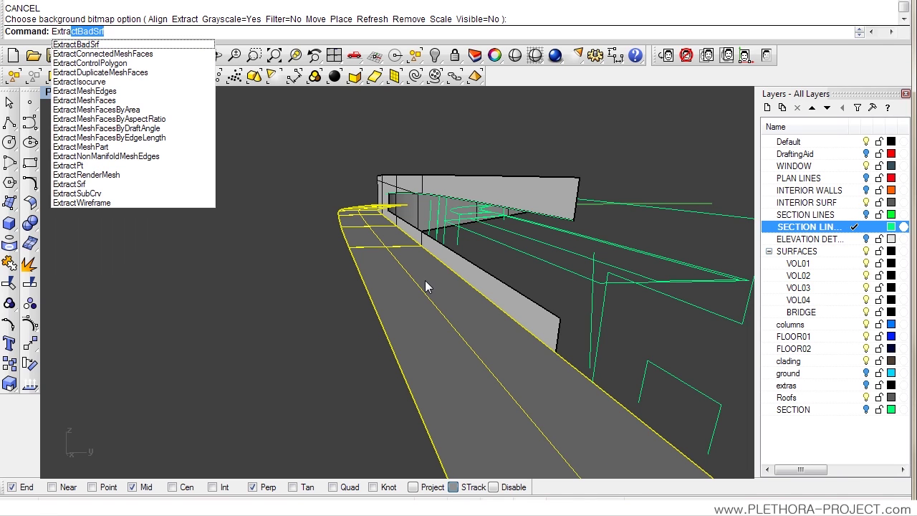
text(ctw)
key(Return)
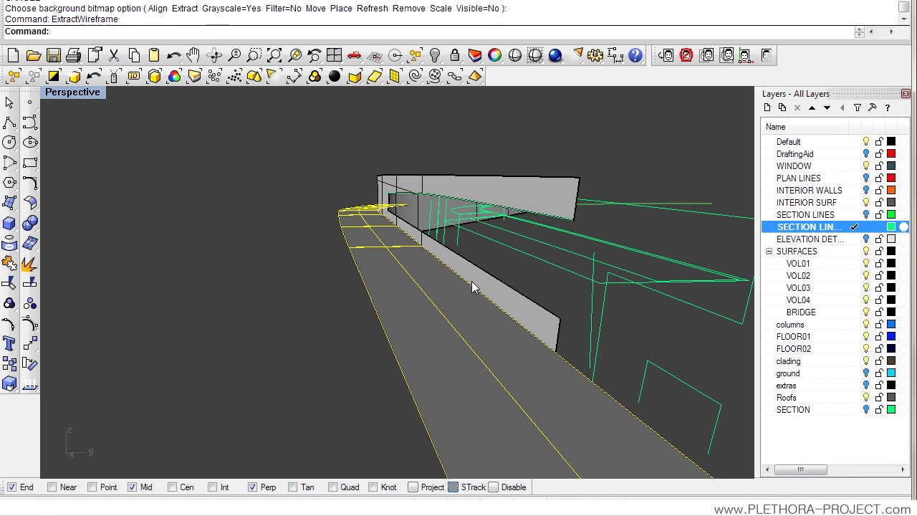
key(Delete)
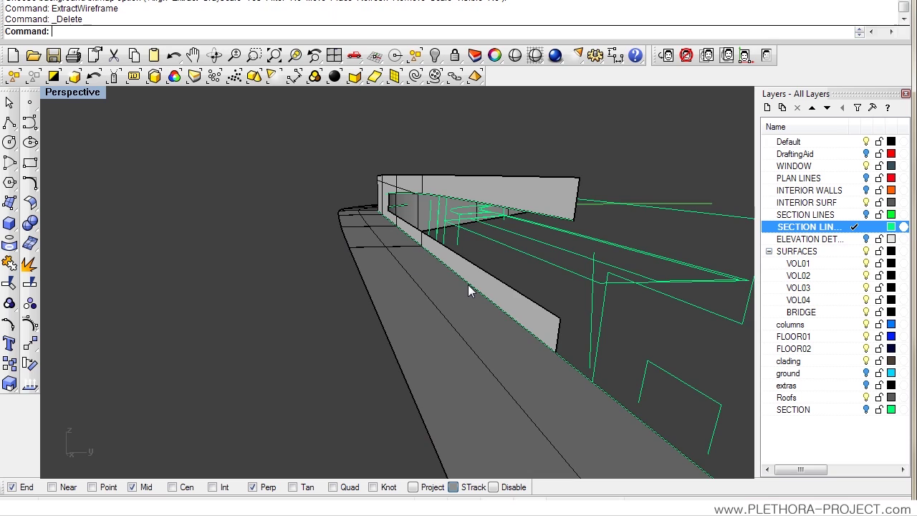
Step: Select the grey floor surface and hide it
right_drag(433, 279, 430, 274)
click(430, 274)
text(h)
key(Return)
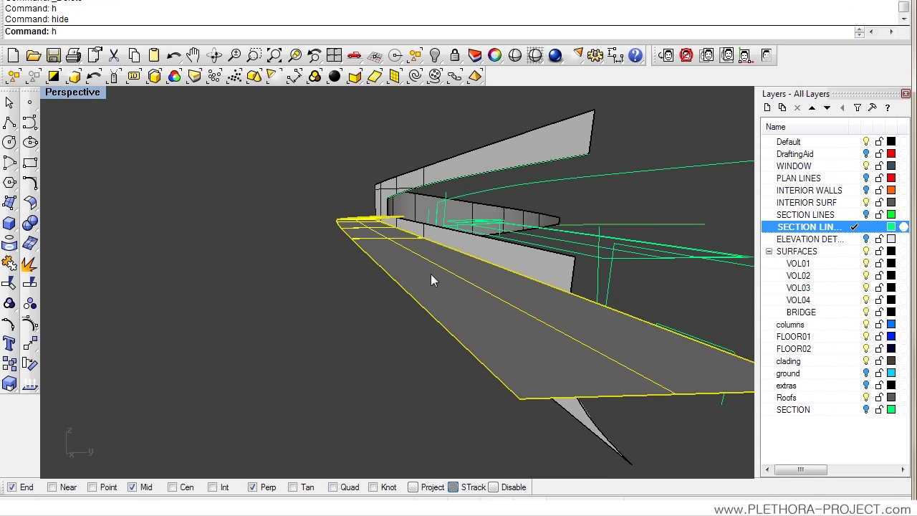
Step: Select the horizontal section curve among the overlapping curves in the maximized Front view
double_click(76, 95)
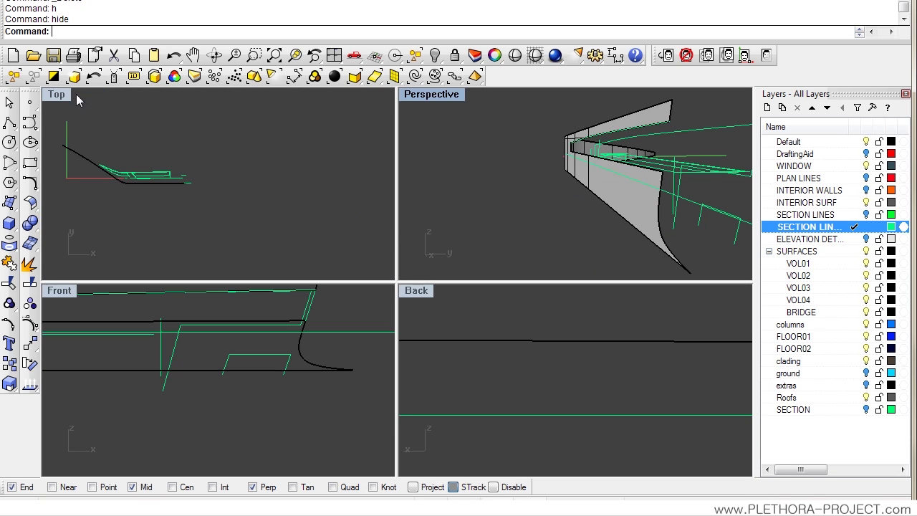
double_click(64, 291)
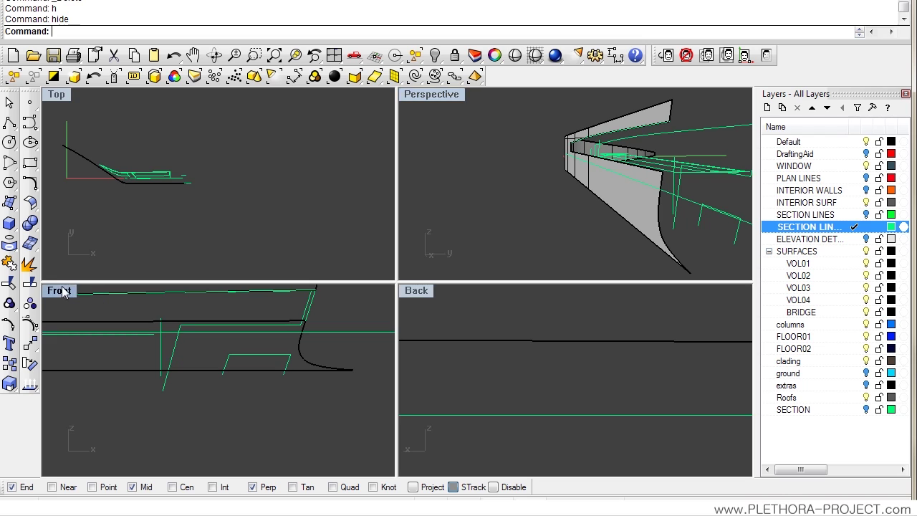
scroll(260, 283, up, 5)
scroll(81, 225, up, 3)
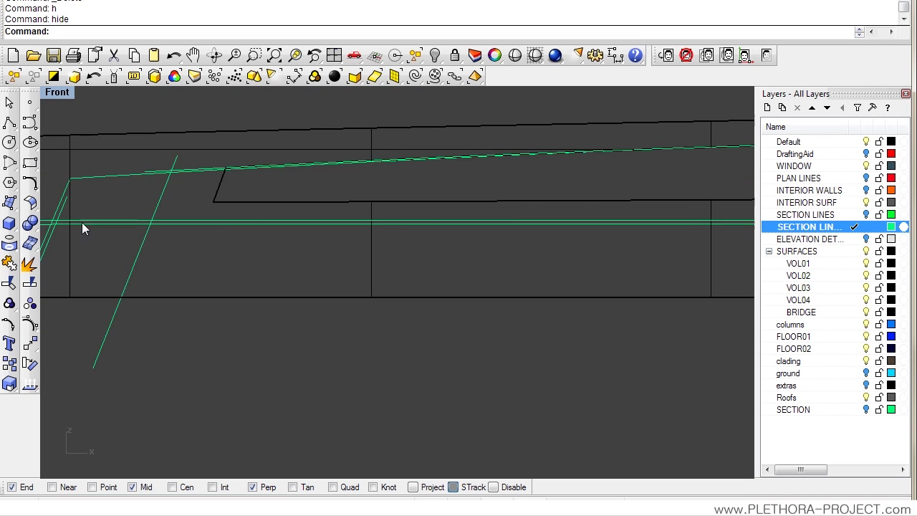
right_drag(82, 225, 232, 220)
scroll(180, 214, down, 3)
scroll(153, 223, up, 2)
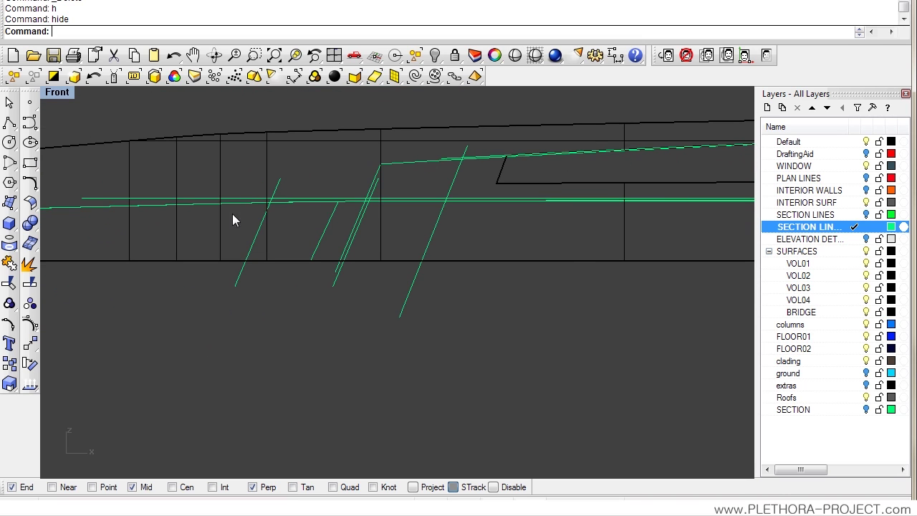
click(166, 210)
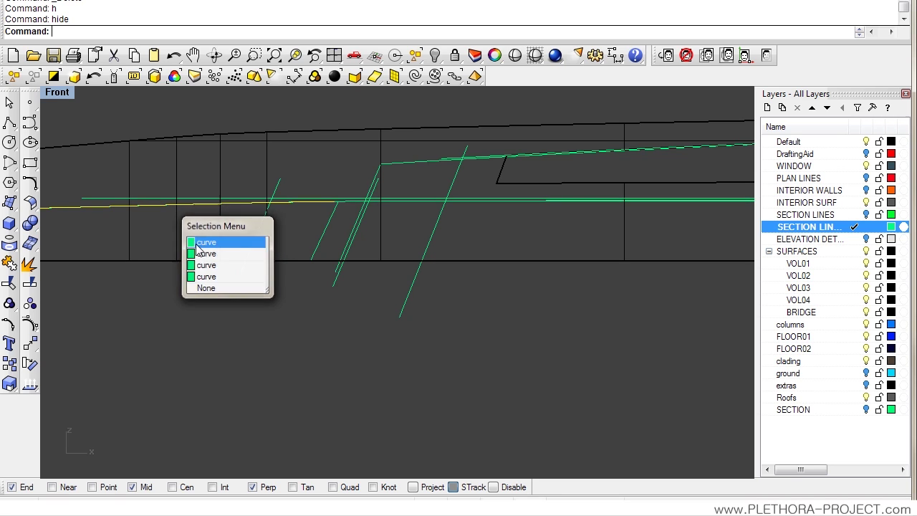
click(202, 240)
Step: Window-select the stray section curves in the maximized Perspective view and hide them
double_click(55, 93)
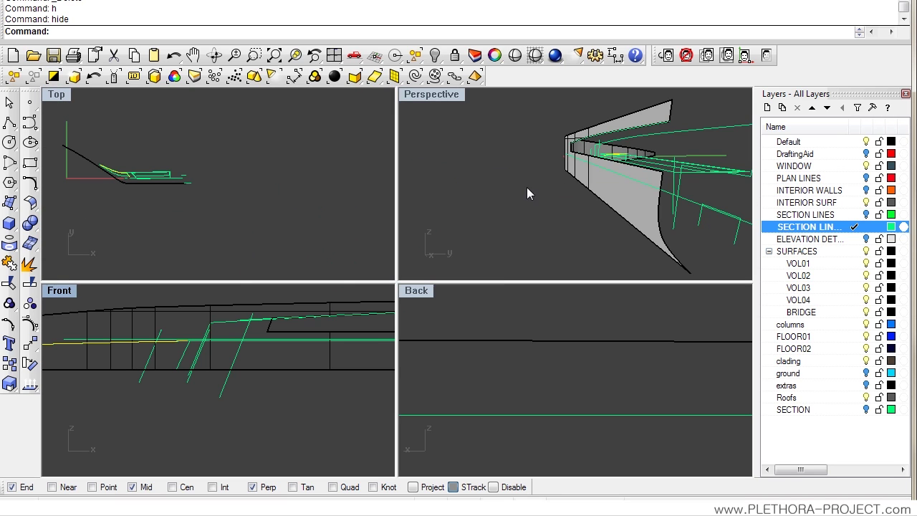
right_drag(526, 187, 422, 113)
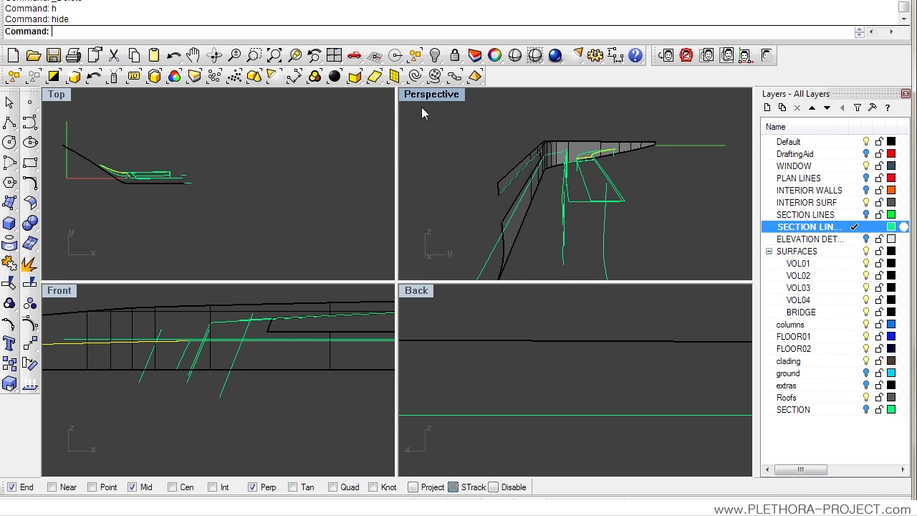
double_click(427, 94)
right_drag(499, 221, 381, 317)
drag(410, 211, 279, 279)
text(h)
key(Return)
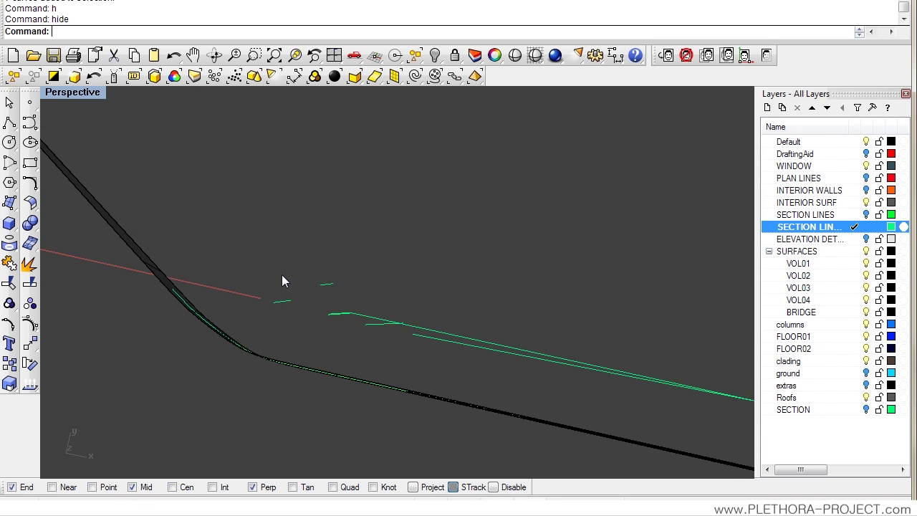
Step: Hide the green section polyline beside the curved wall band
right_drag(281, 280, 289, 217)
scroll(342, 228, up, 5)
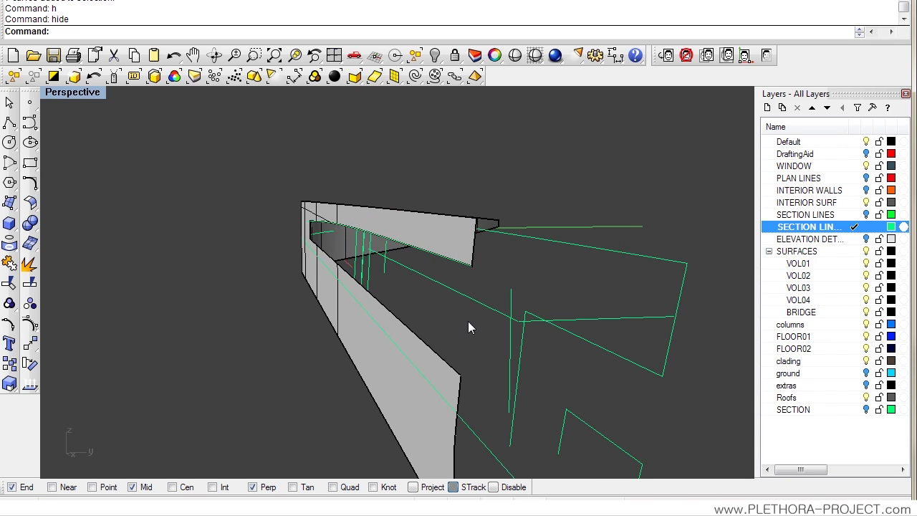
right_drag(468, 321, 492, 281)
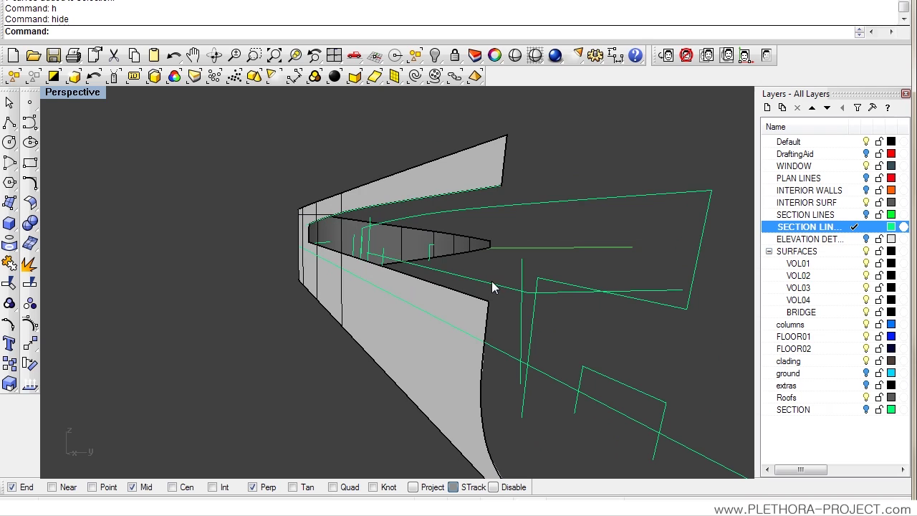
click(492, 282)
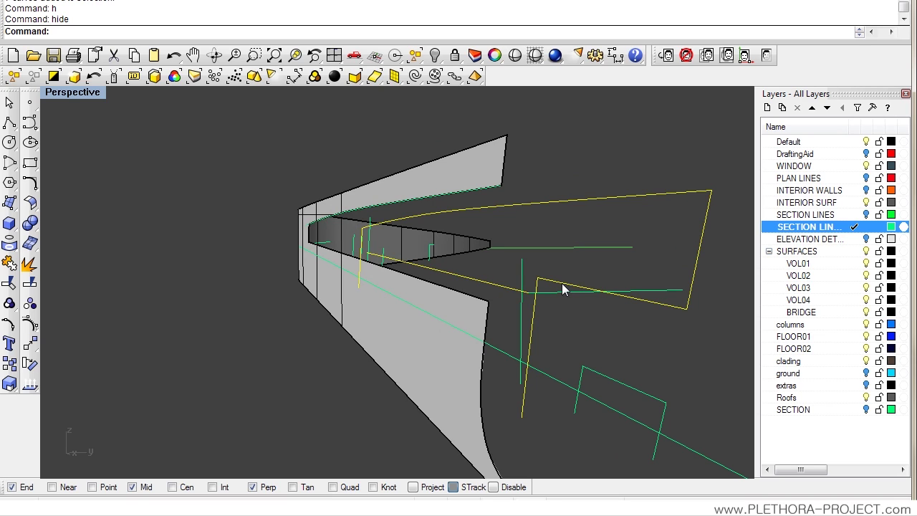
text(h)
key(Return)
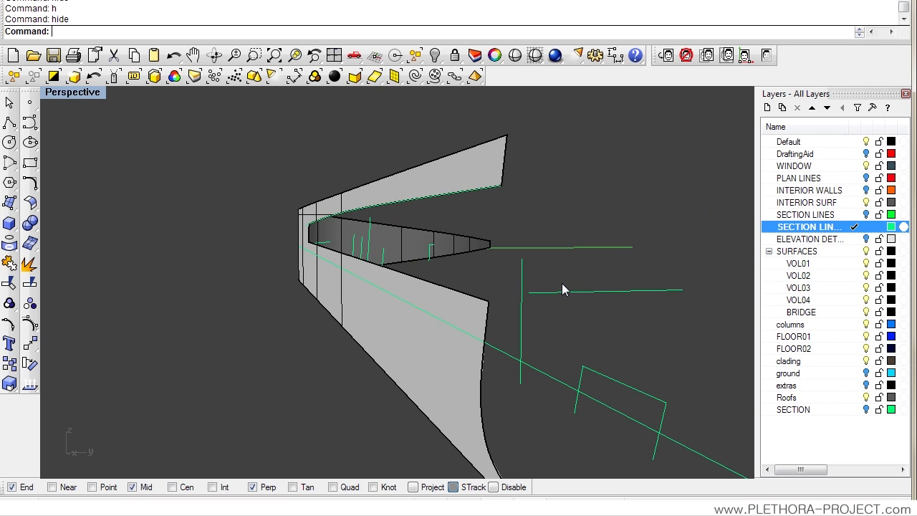
right_drag(561, 283, 401, 283)
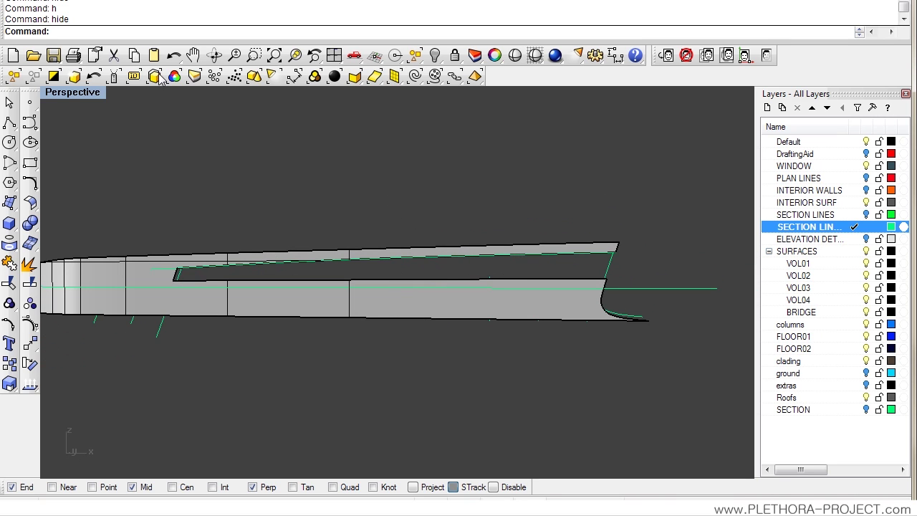
Step: In the maximized Front view, set the diagonal and near-horizontal lines as trim cutting edges
double_click(70, 93)
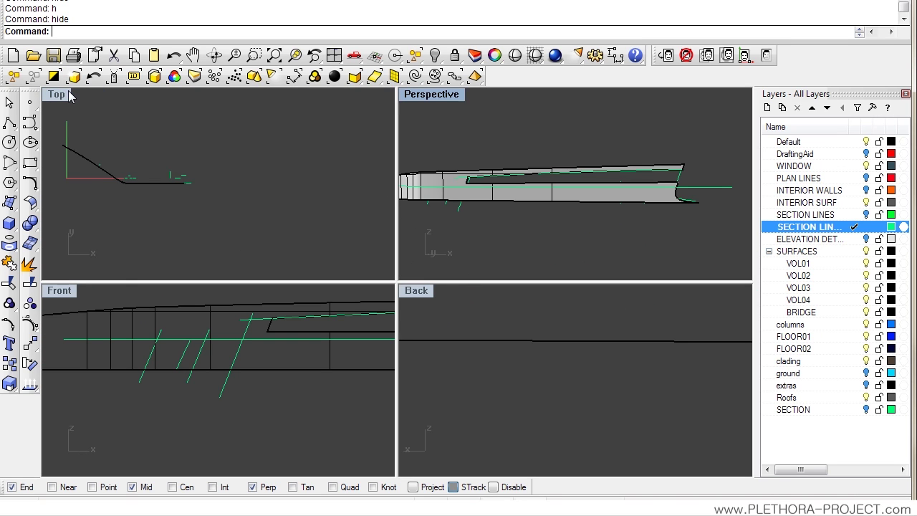
double_click(63, 290)
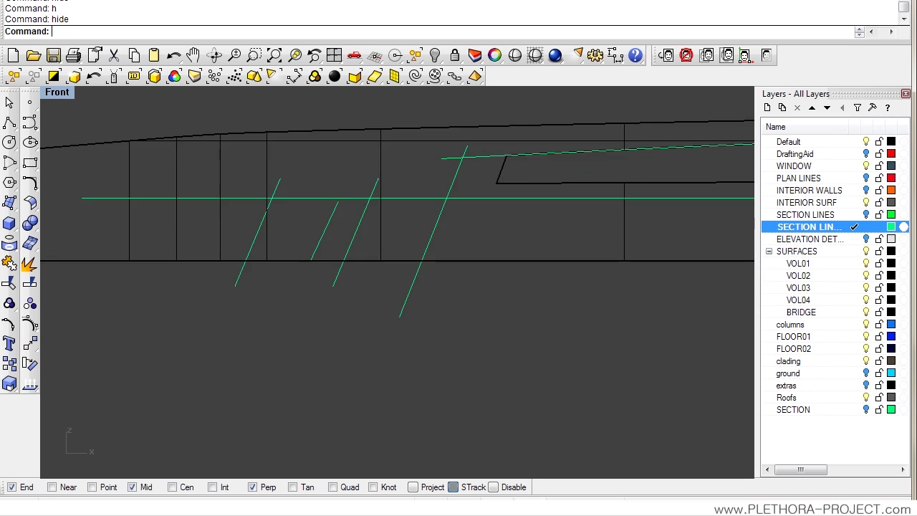
click(29, 304)
scroll(318, 179, up, 3)
click(354, 179)
click(394, 184)
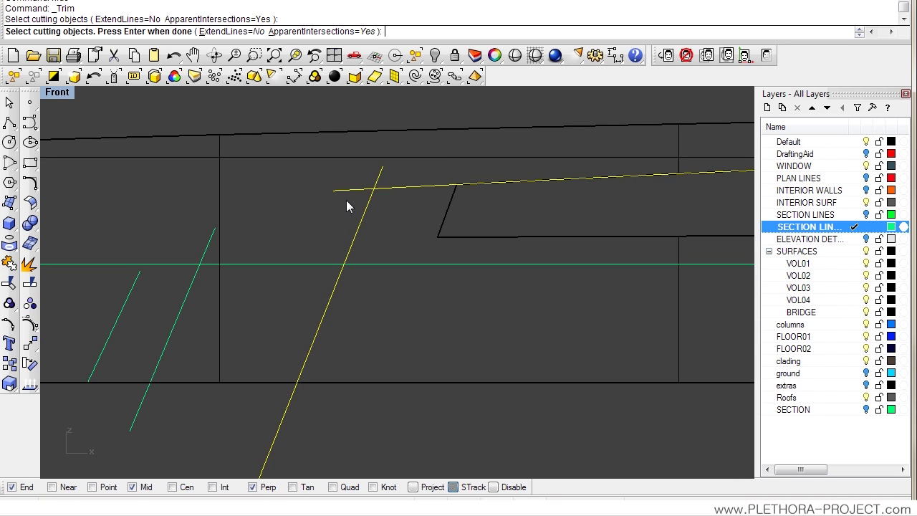
key(Return)
Step: Trim off the stub past the diagonal and the diagonal line's top end
click(350, 191)
click(379, 180)
scroll(384, 217, down, 4)
right_drag(385, 217, 297, 266)
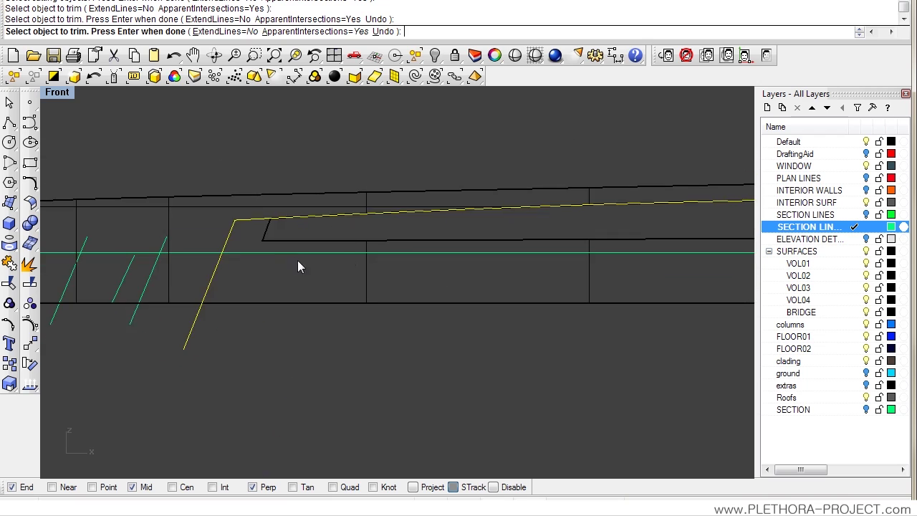
scroll(297, 260, down, 3)
scroll(377, 268, up, 4)
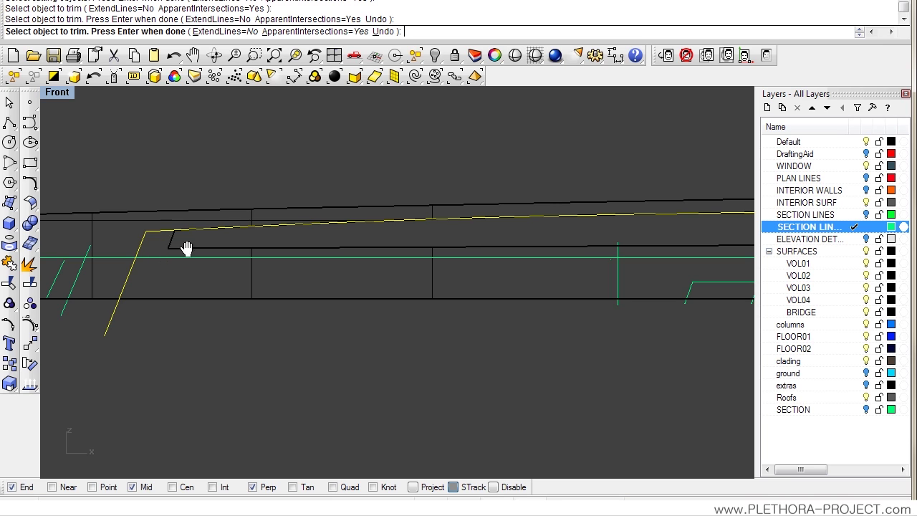
scroll(224, 240, up, 3)
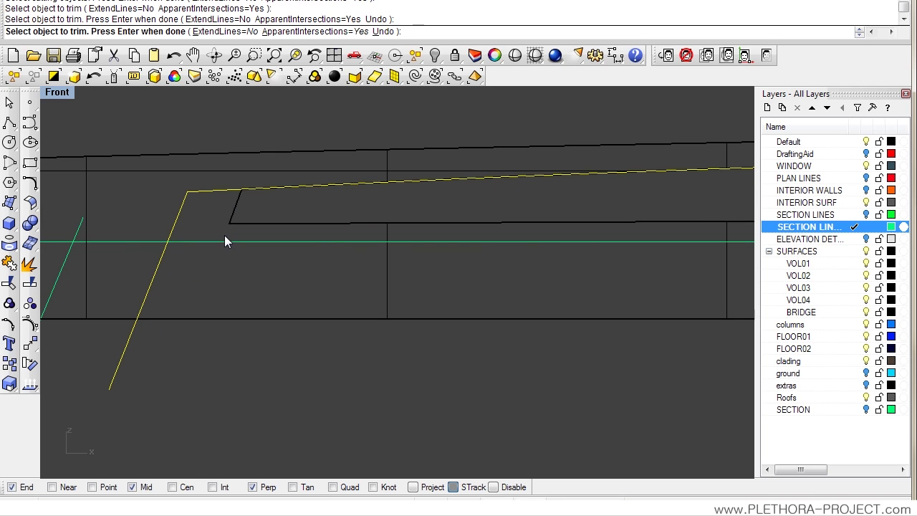
scroll(224, 236, down, 3)
right_drag(225, 237, 308, 228)
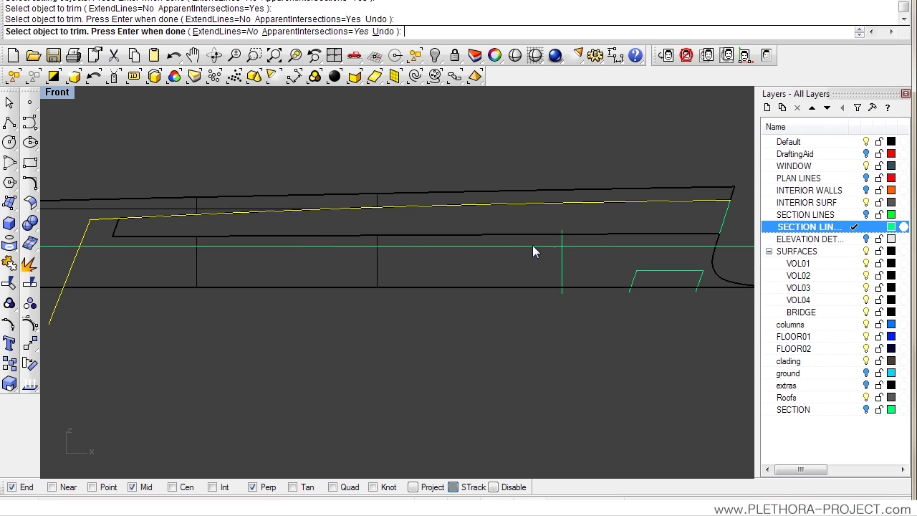
right_drag(230, 252, 402, 253)
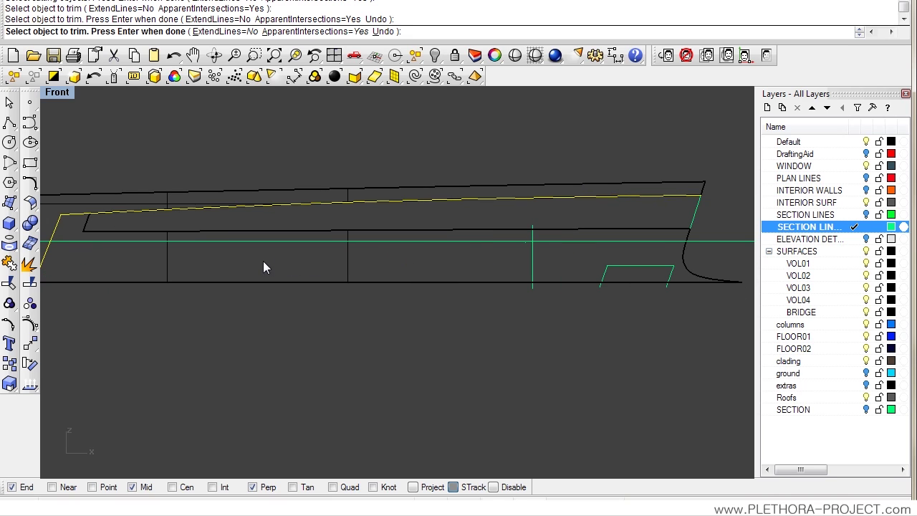
scroll(421, 258, up, 4)
key(Return)
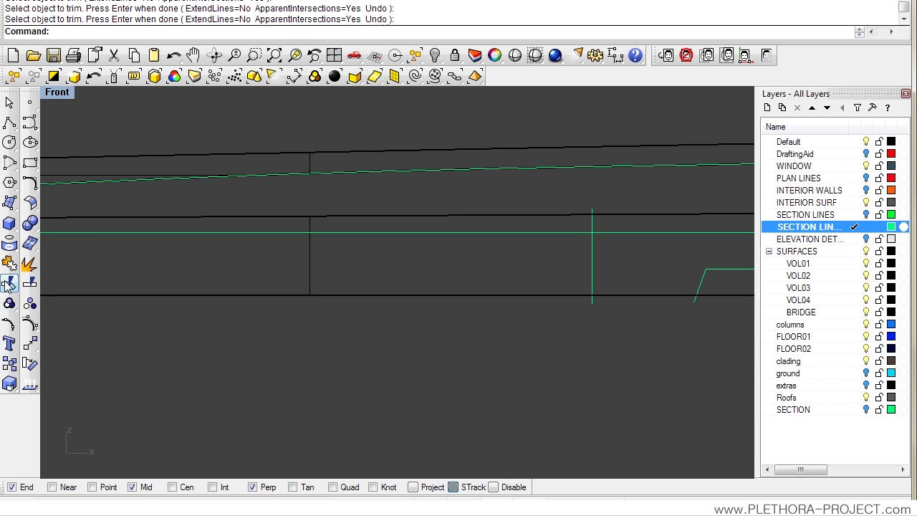
Step: Trim the horizontal line right of the vertical line and the vertical line's upper part
click(8, 283)
scroll(624, 210, up, 8)
drag(523, 240, 523, 240)
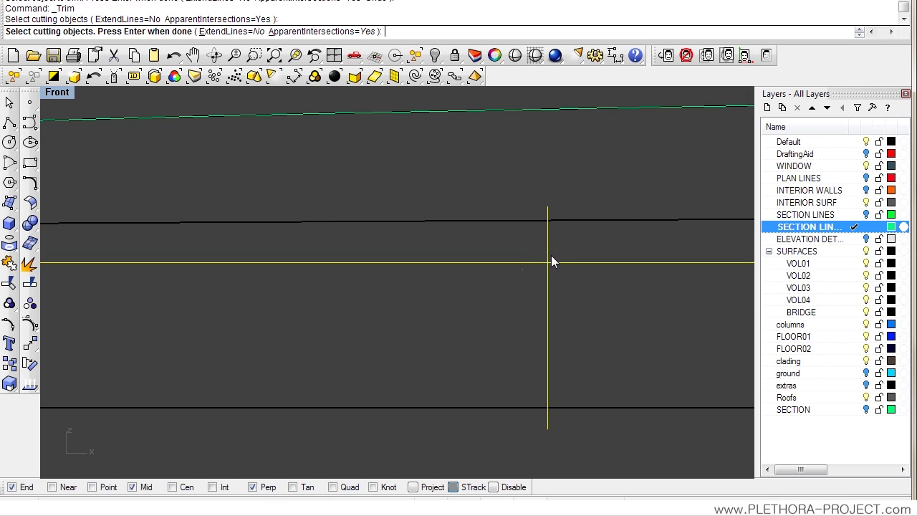
key(Return)
click(566, 262)
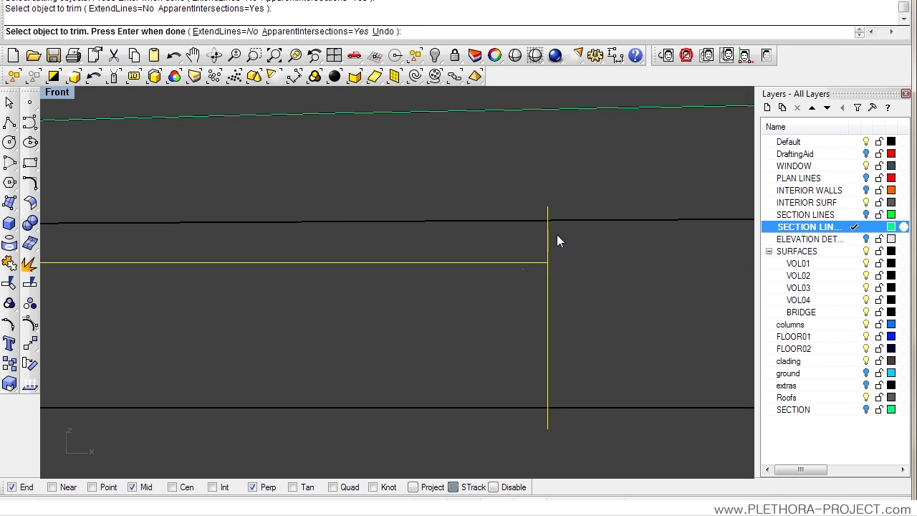
click(548, 241)
scroll(512, 250, down, 3)
scroll(560, 244, down, 3)
right_drag(372, 229, 400, 241)
scroll(408, 243, up, 2)
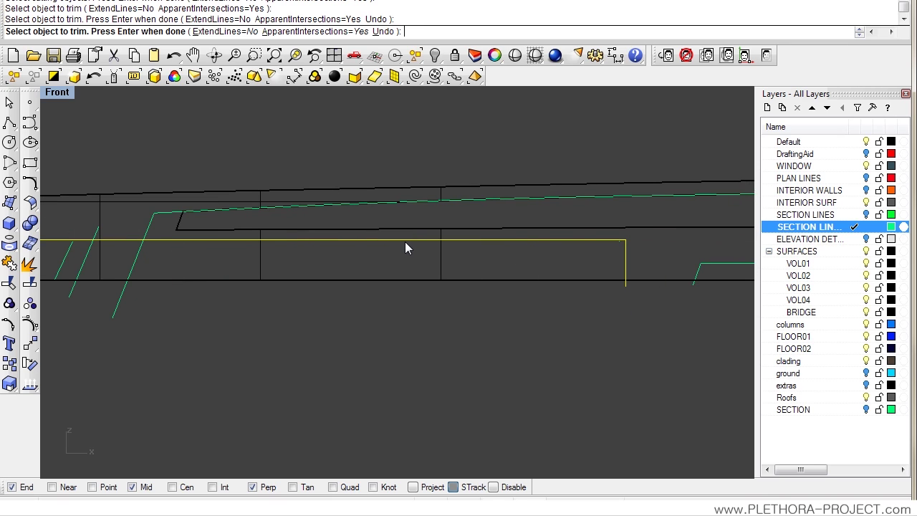
right_drag(278, 256, 308, 231)
scroll(272, 220, up, 4)
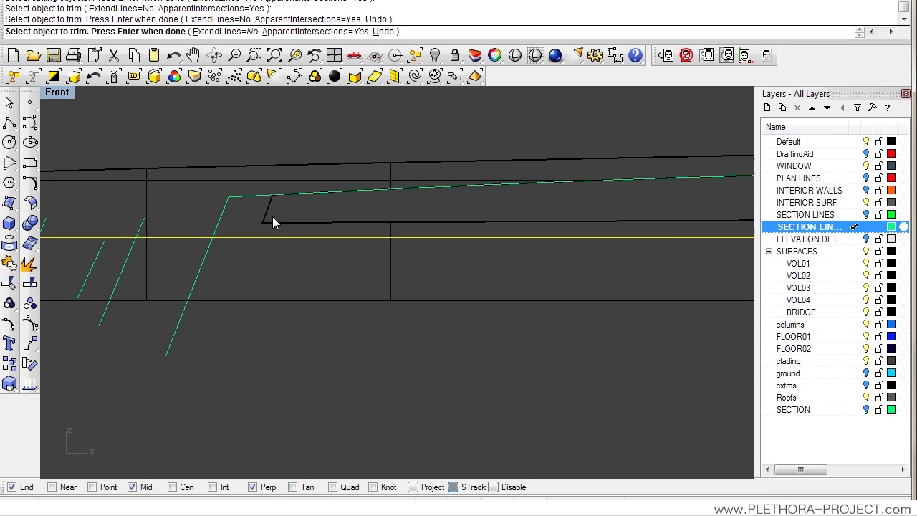
scroll(362, 235, down, 2)
scroll(296, 232, up, 2)
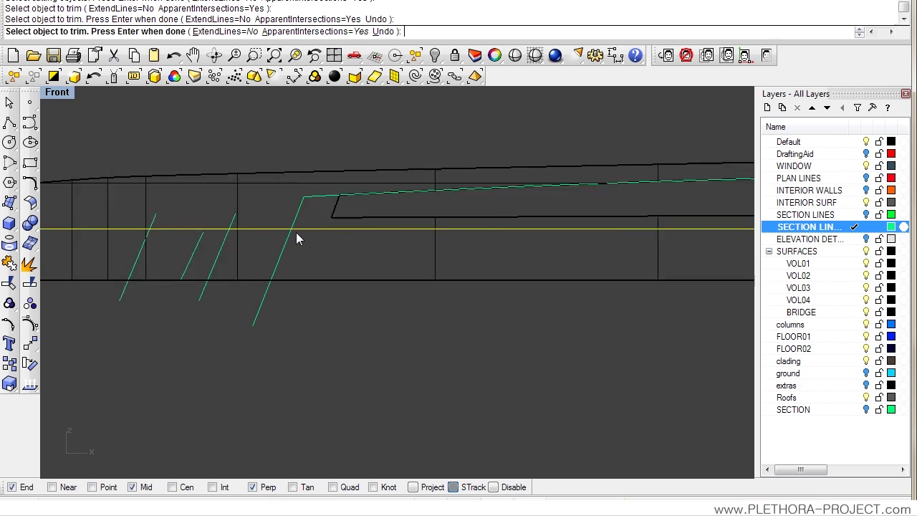
key(Return)
click(296, 215)
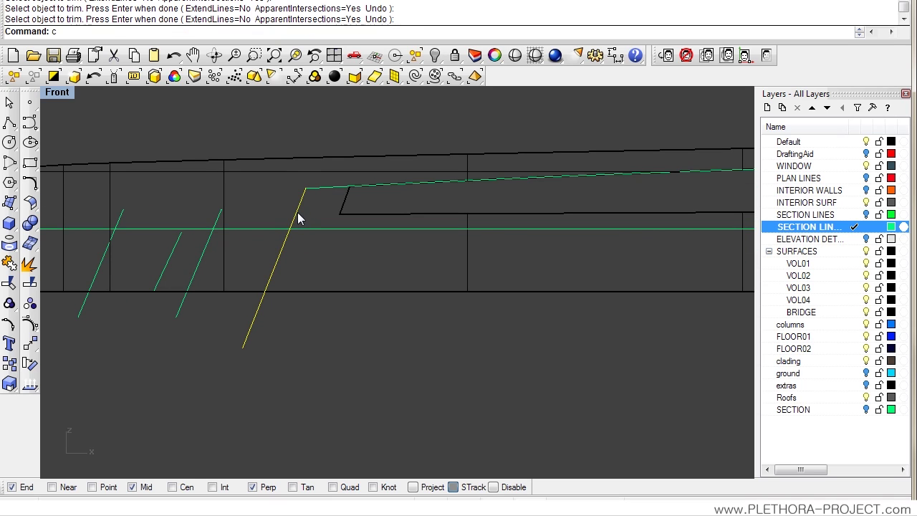
text(c)
key(Return)
scroll(301, 204, up, 2)
click(309, 184)
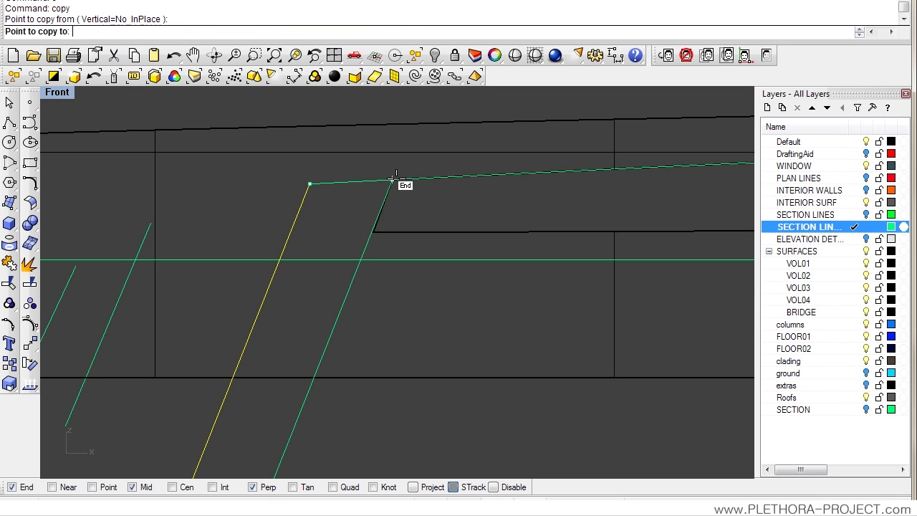
scroll(393, 180, up, 2)
key(Escape)
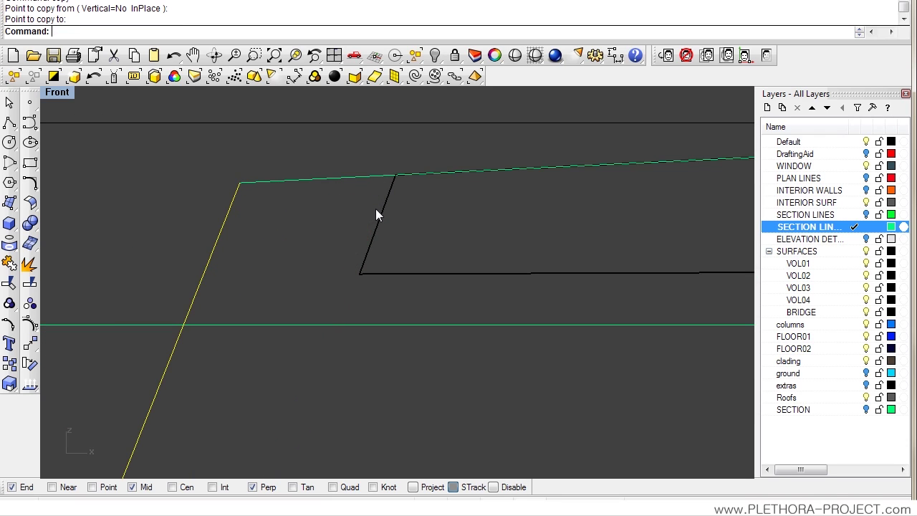
click(379, 225)
text(extrac)
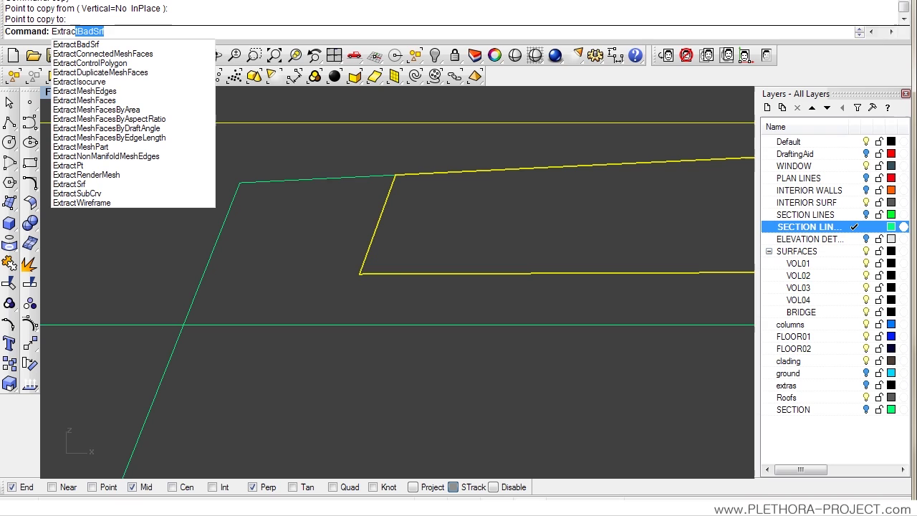
text(tw)
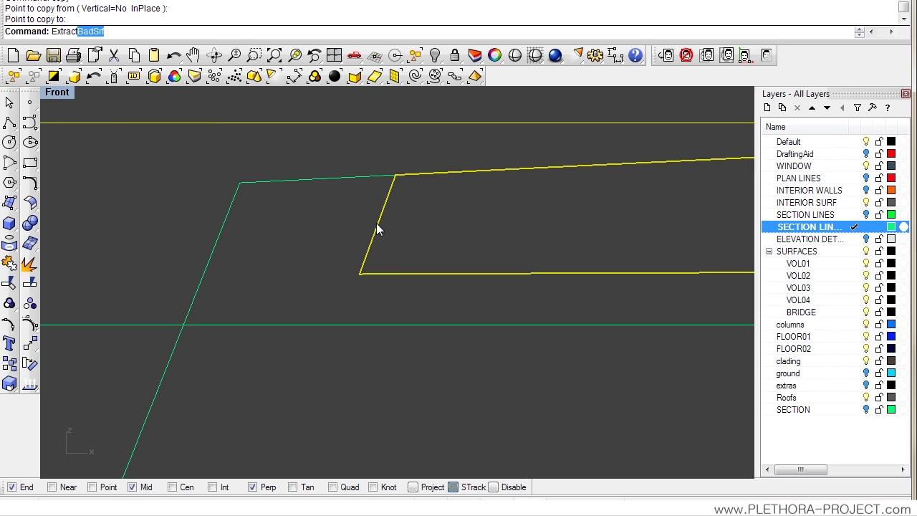
key(Return)
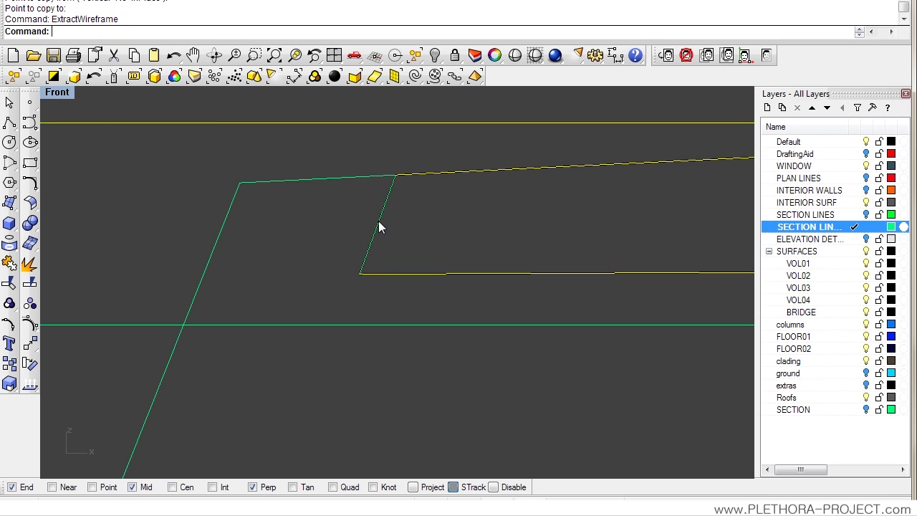
key(Delete)
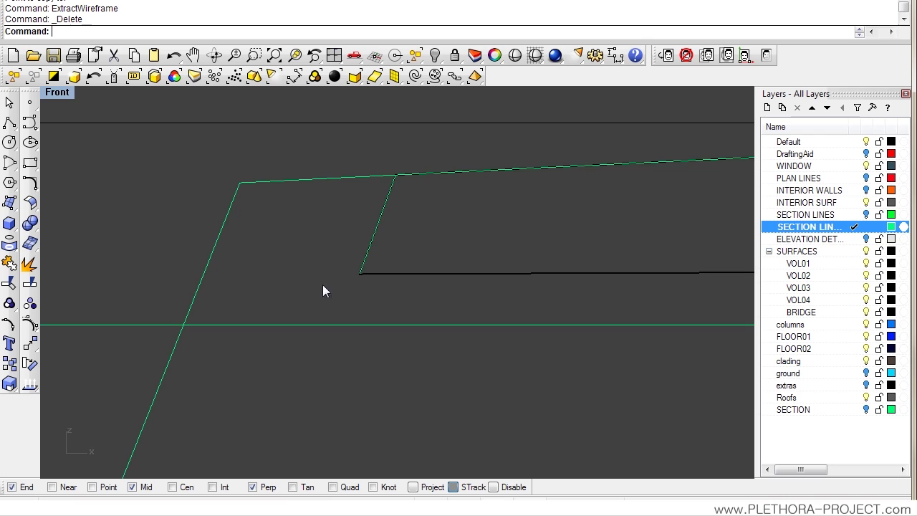
right_drag(323, 285, 317, 227)
text(extend)
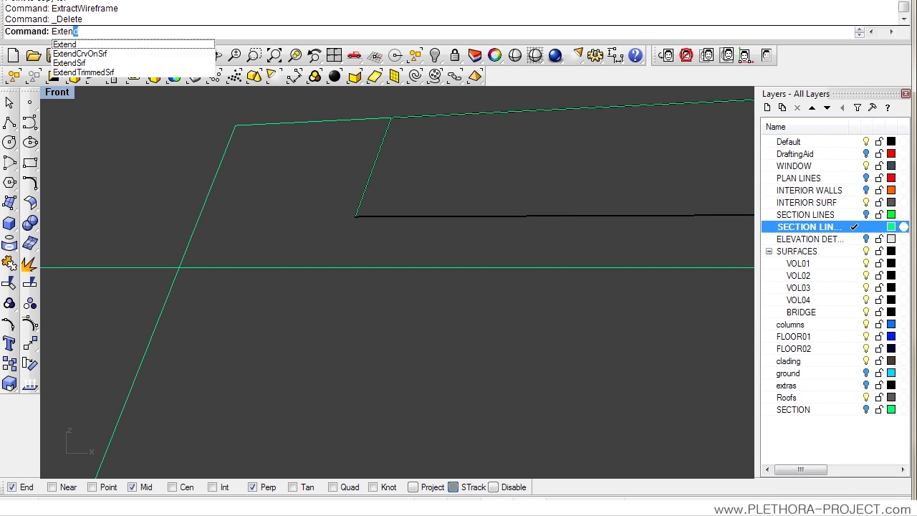
Step: Extend the short slanted line to the horizontal section line boundary
key(Return)
click(315, 268)
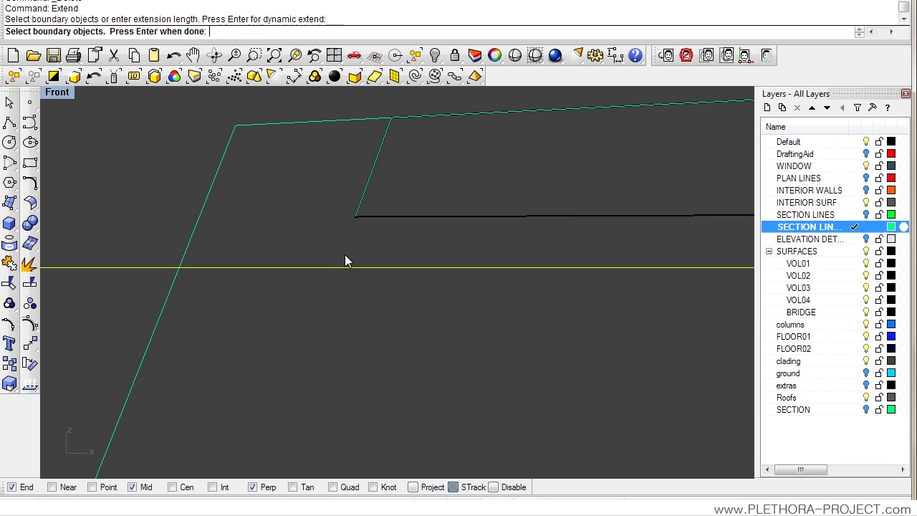
key(Return)
click(361, 204)
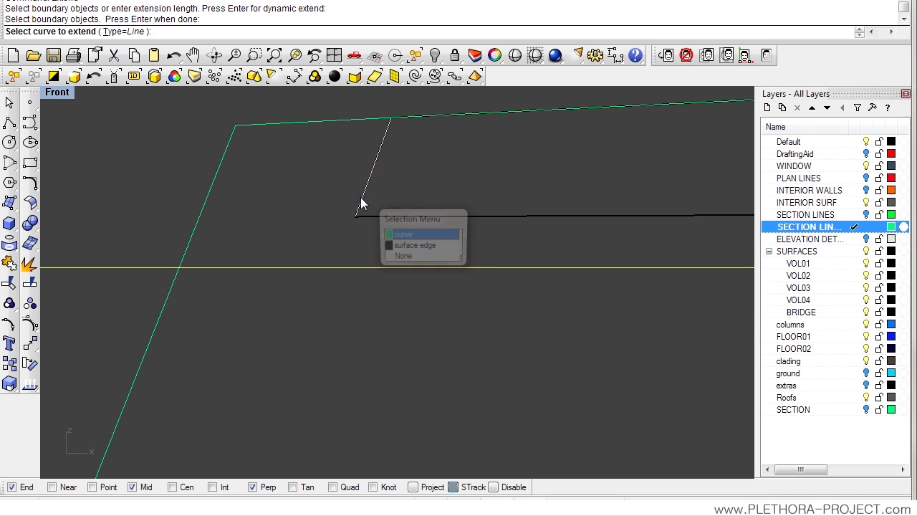
click(401, 236)
key(Return)
Step: Select the trapezoid's three edge curves at the building's curved right end and join them
scroll(341, 294, down, 4)
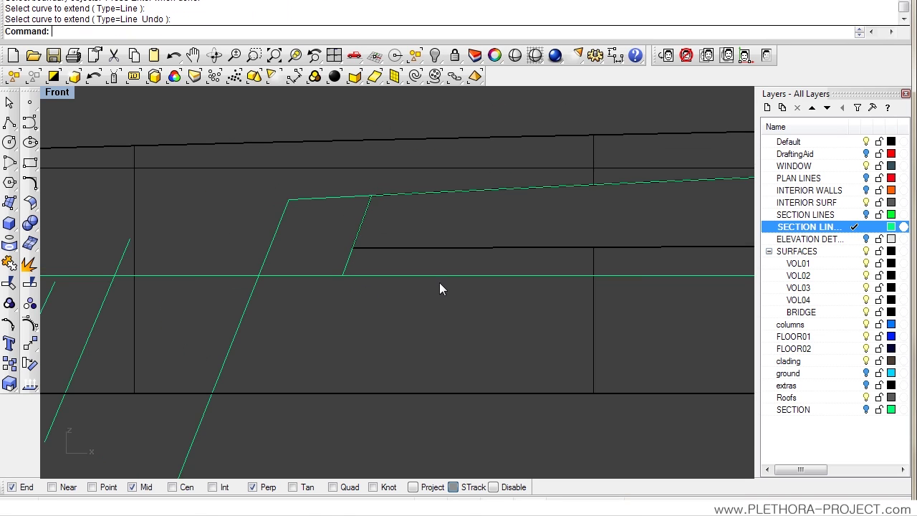
scroll(244, 224, up, 3)
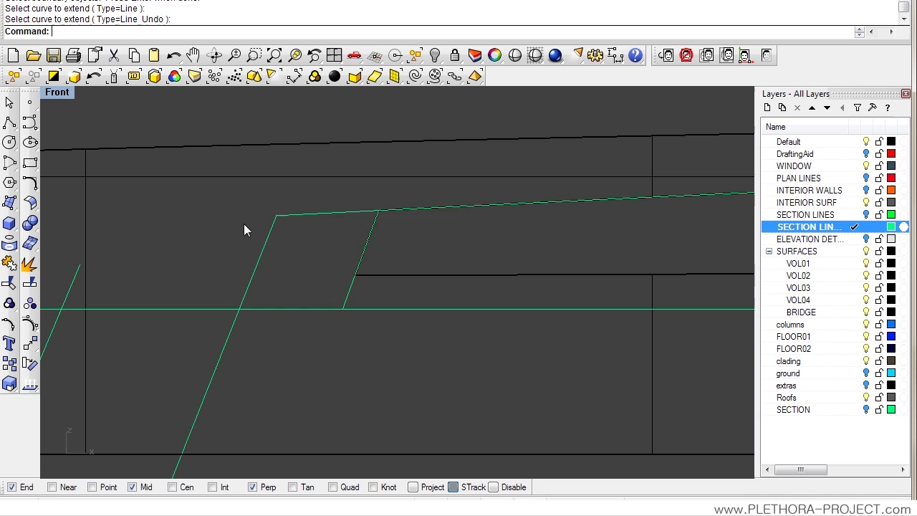
scroll(358, 285, down, 3)
scroll(357, 266, up, 1)
scroll(357, 266, down, 3)
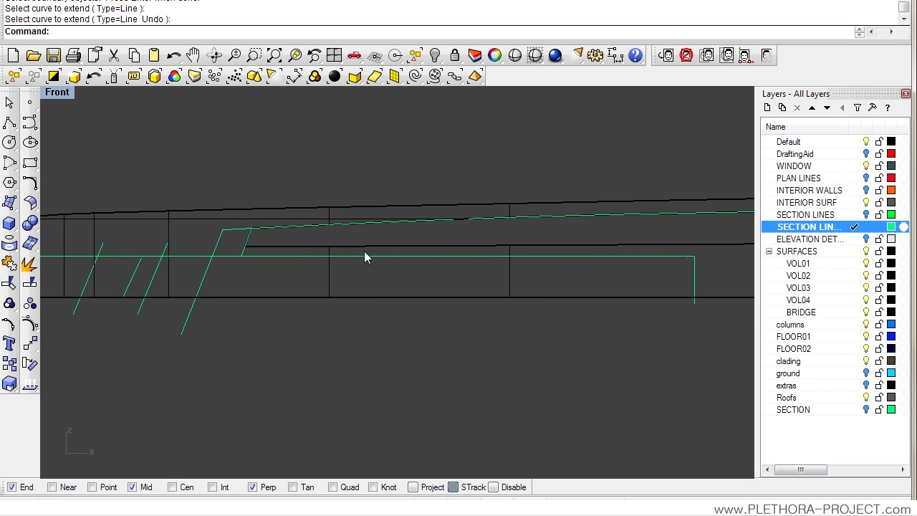
right_drag(659, 255, 451, 251)
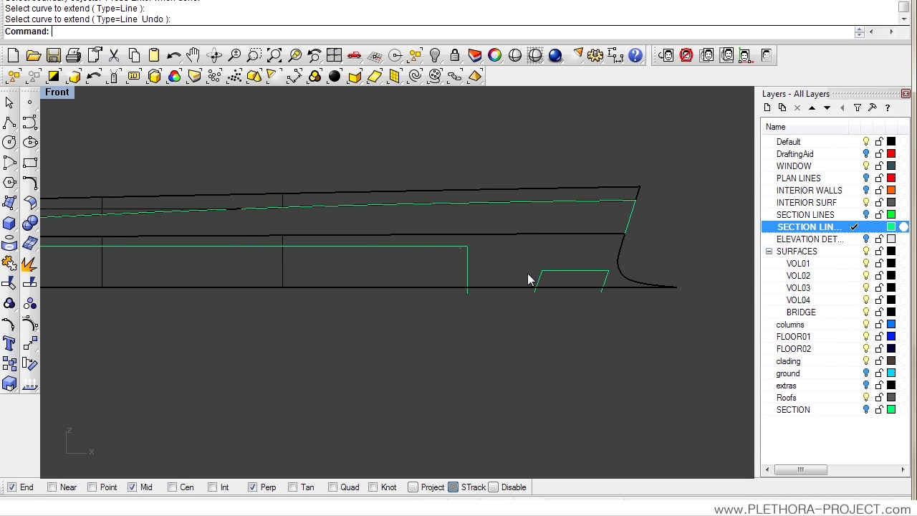
scroll(501, 273, up, 2)
scroll(234, 248, down, 2)
scroll(263, 239, up, 5)
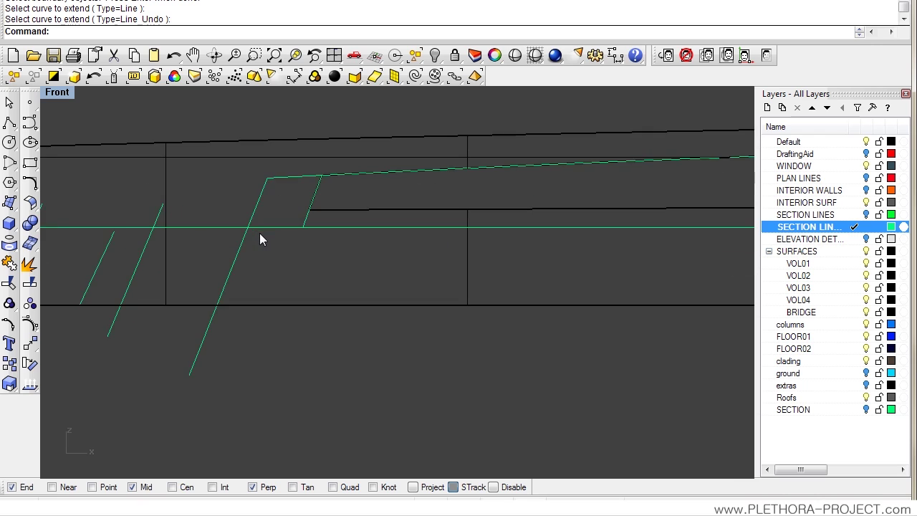
scroll(310, 265, down, 2)
scroll(293, 275, up, 1)
scroll(253, 263, down, 2)
scroll(318, 260, up, 2)
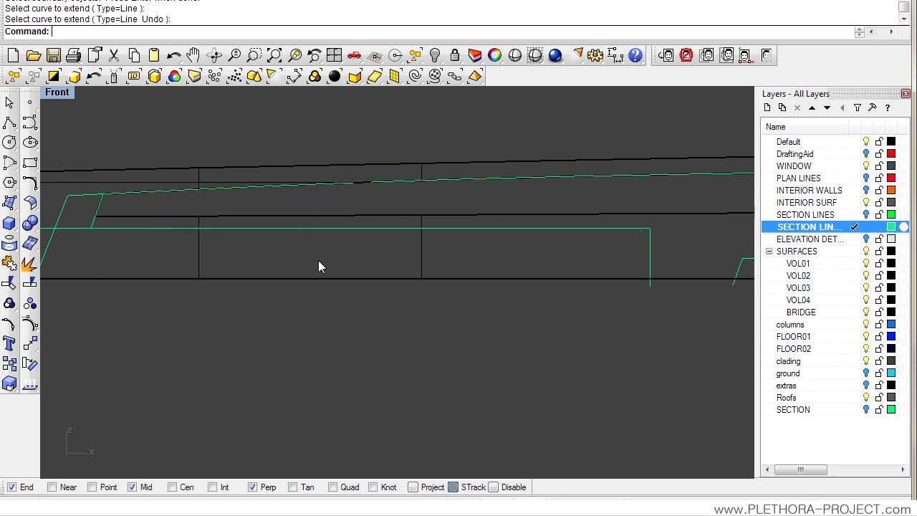
scroll(317, 262, down, 2)
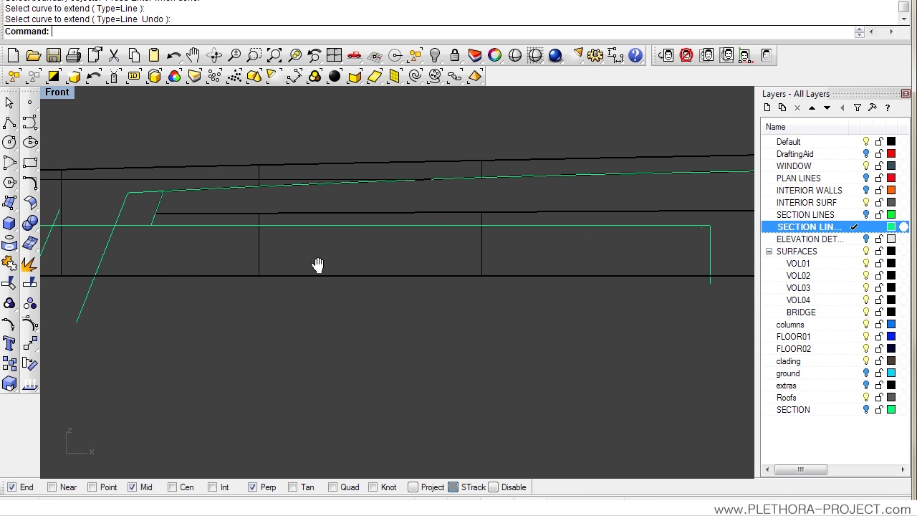
scroll(155, 221, up, 5)
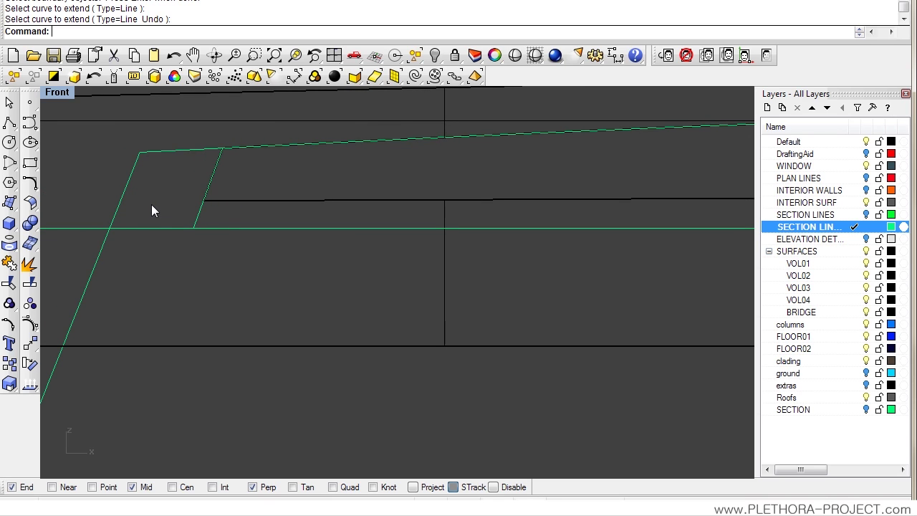
scroll(153, 205, down, 5)
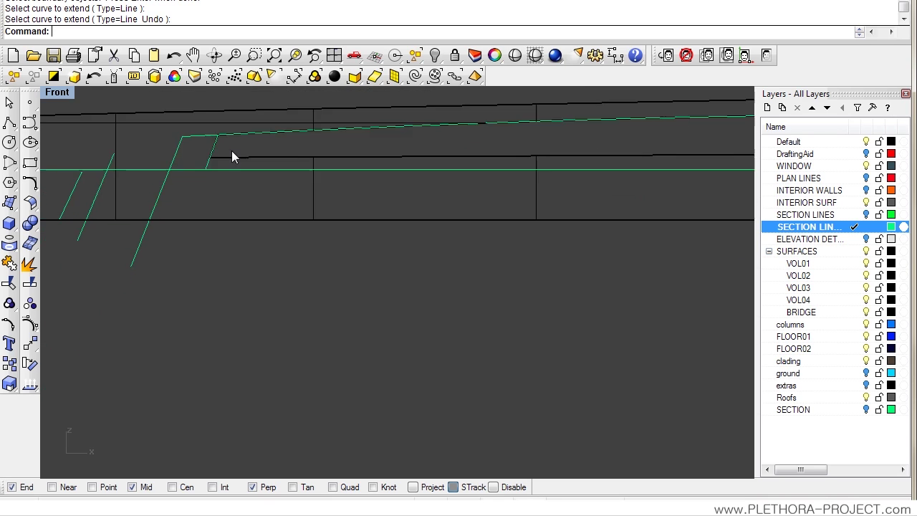
scroll(358, 181, up, 1)
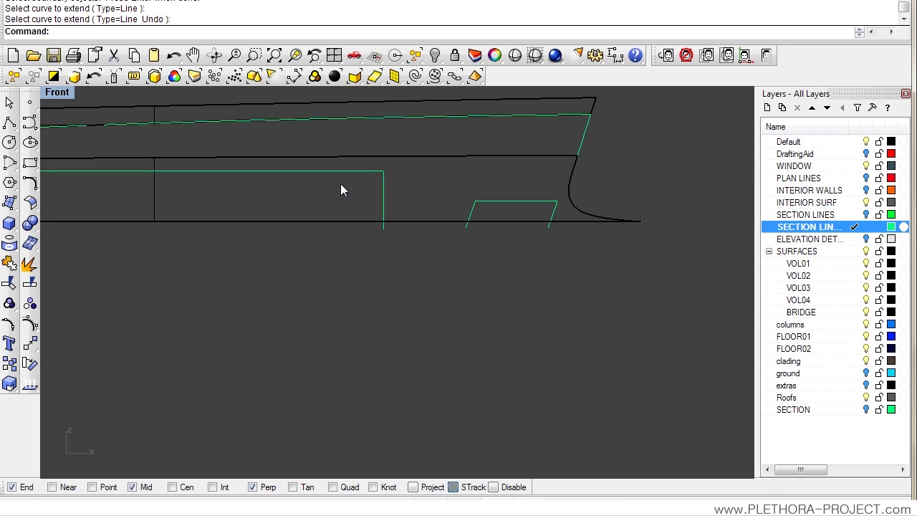
scroll(532, 203, up, 5)
drag(604, 238, 380, 172)
key(ctrl+j)
Step: Split the long side surface into two pieces with the trapezoid curve
key(Escape)
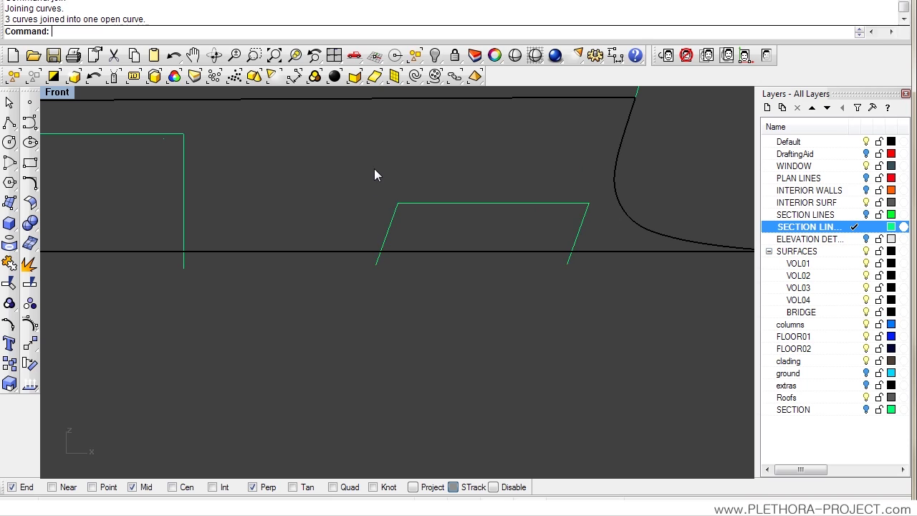
click(29, 283)
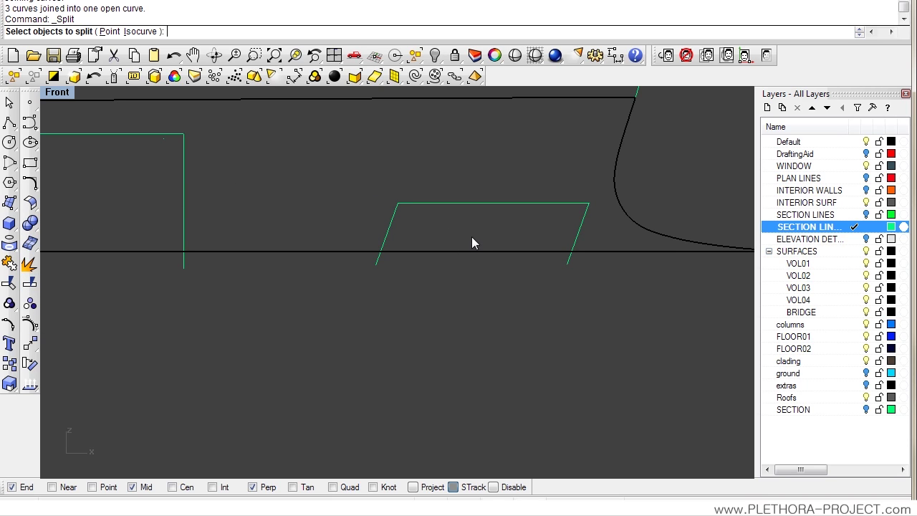
drag(472, 237, 451, 295)
key(Return)
click(448, 203)
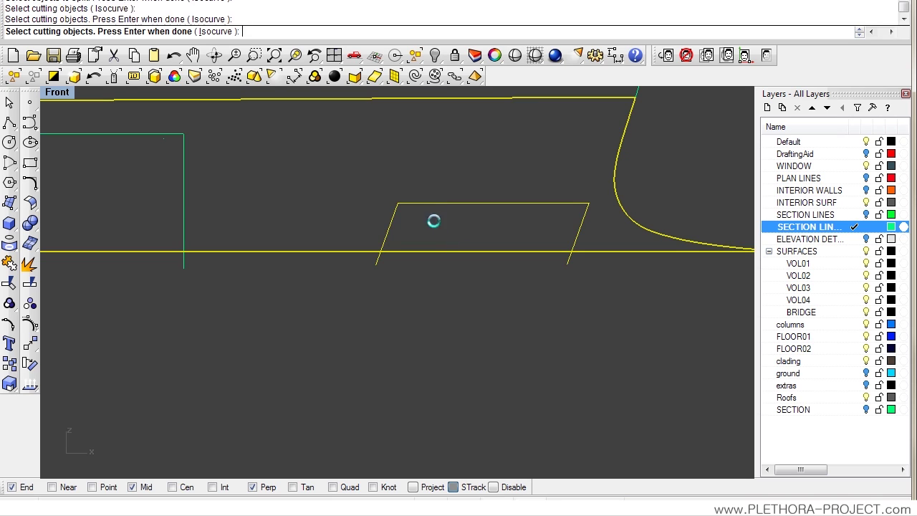
key(Return)
Step: Check the trapezoid outline, then select the building's black outline lines
click(435, 249)
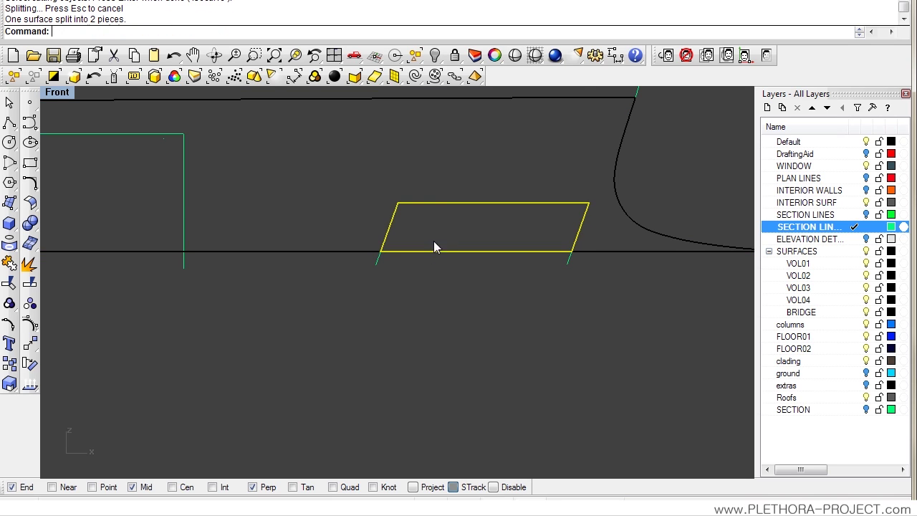
scroll(364, 191, down, 4)
key(Escape)
scroll(308, 208, up, 5)
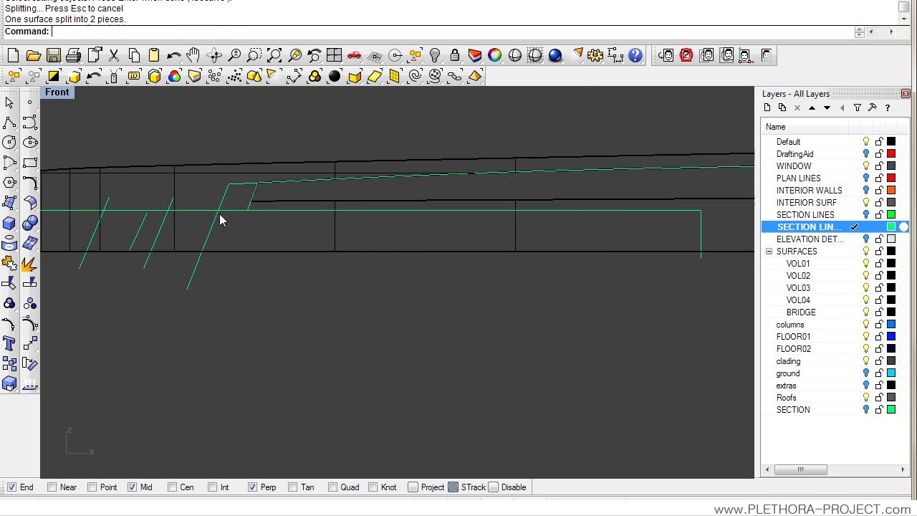
scroll(330, 231, down, 2)
right_drag(339, 230, 320, 227)
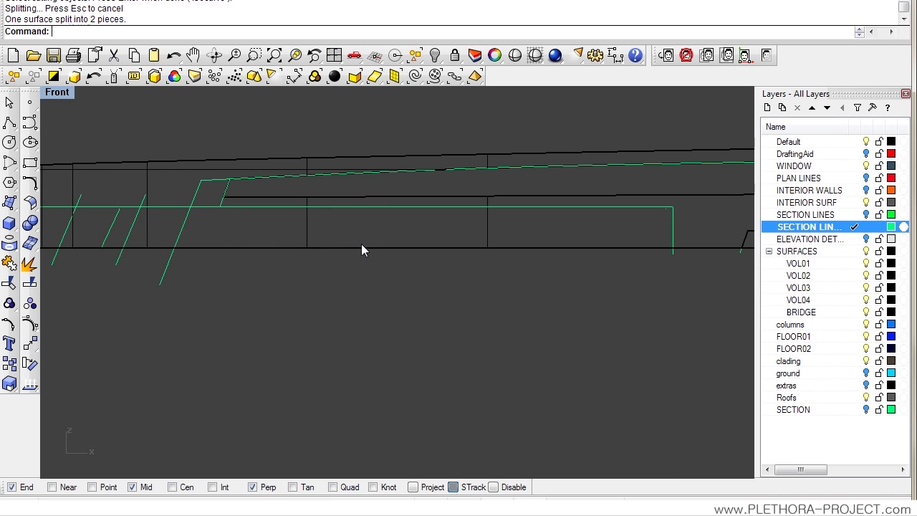
click(307, 248)
Step: Select the opening's horizontal section line in place of the slanted one
key(Escape)
click(193, 216)
click(204, 208)
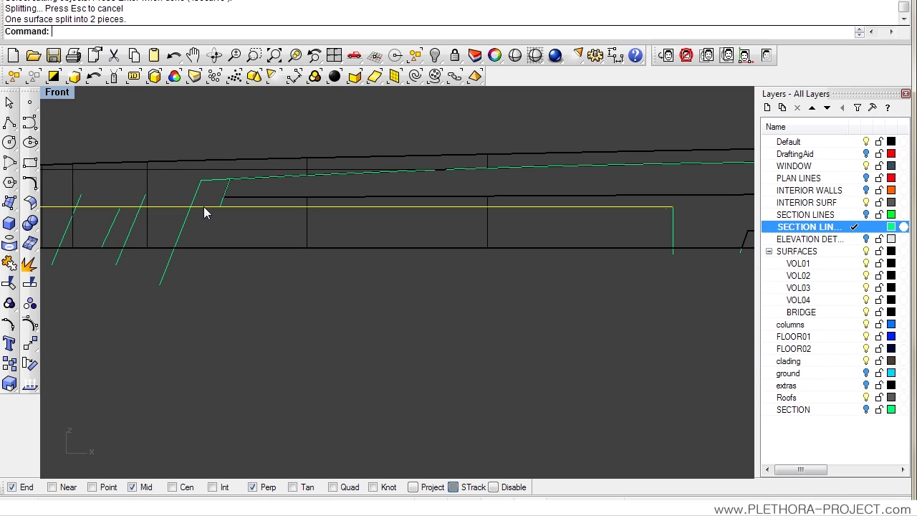
scroll(204, 207, down, 3)
scroll(267, 189, up, 2)
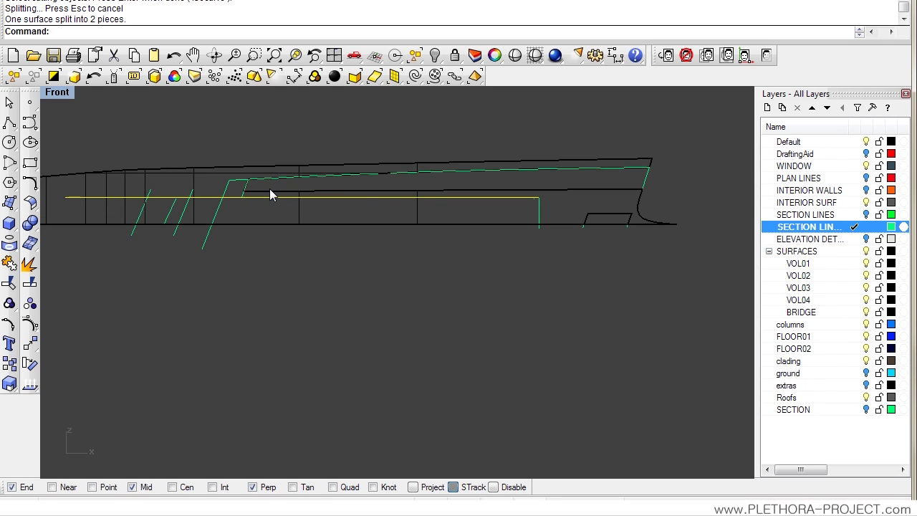
scroll(270, 192, up, 3)
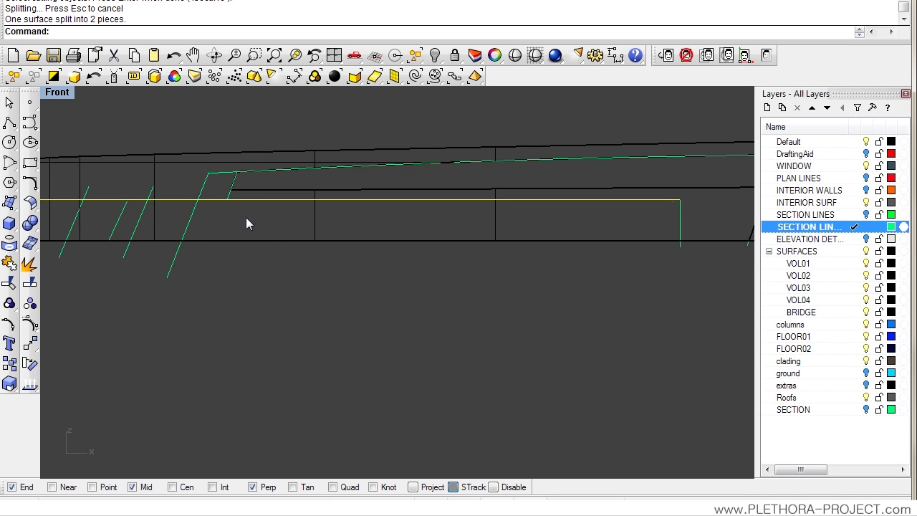
scroll(284, 201, up, 2)
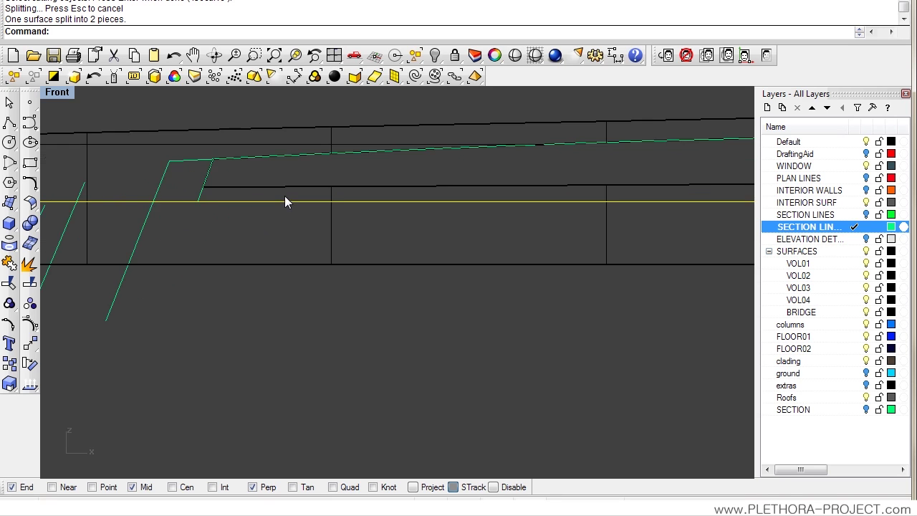
scroll(284, 201, down, 2)
right_drag(273, 217, 293, 256)
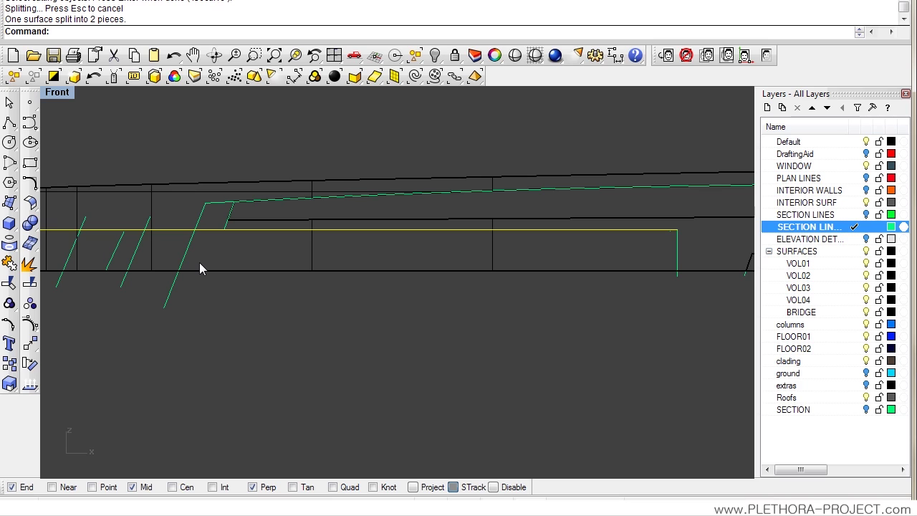
Step: Start a trim, undo the mistaken cut on the yellow line, and end it
click(9, 283)
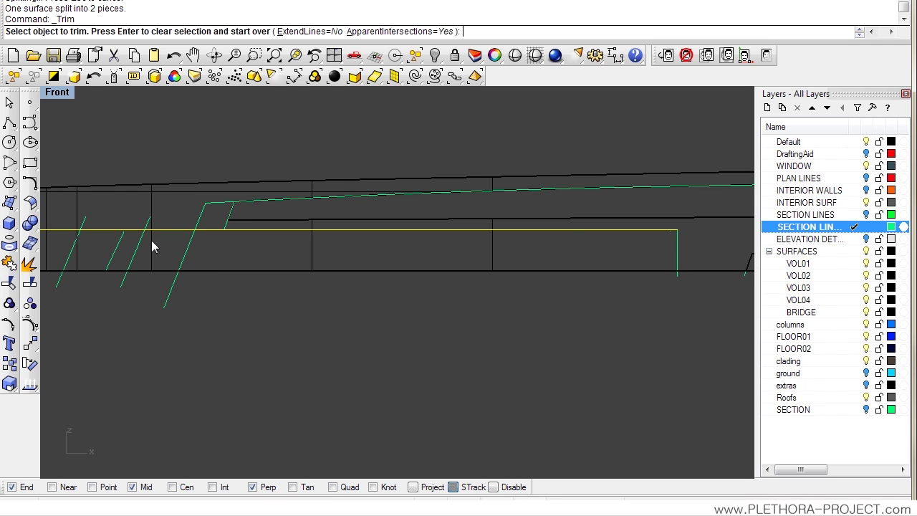
scroll(152, 240, up, 8)
click(272, 213)
key(ctrl+z)
key(ctrl+z)
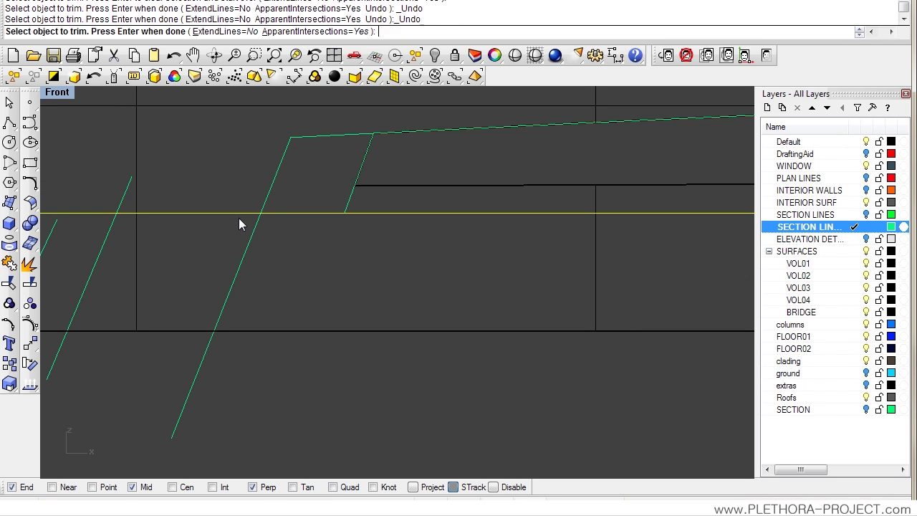
key(Return)
Step: Trim the horizontal line past the diagonal and the diagonal's upper overhang
drag(291, 241, 193, 183)
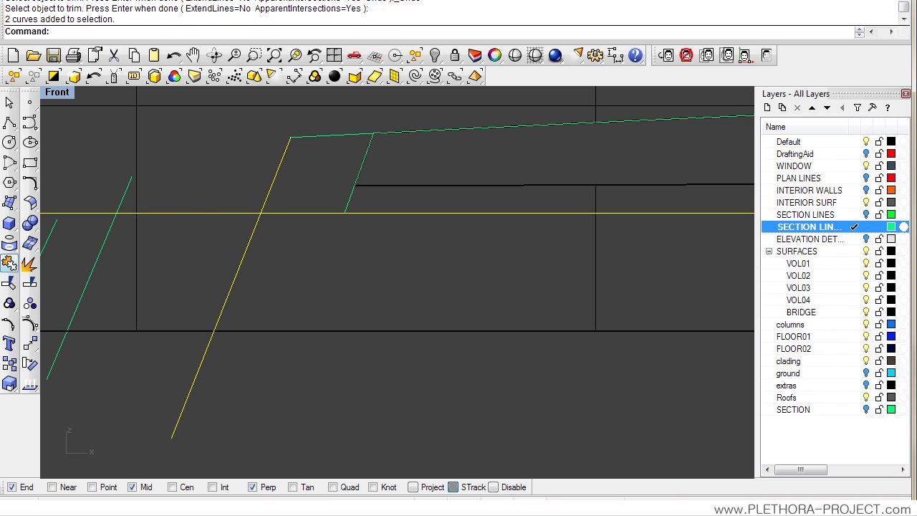
click(10, 282)
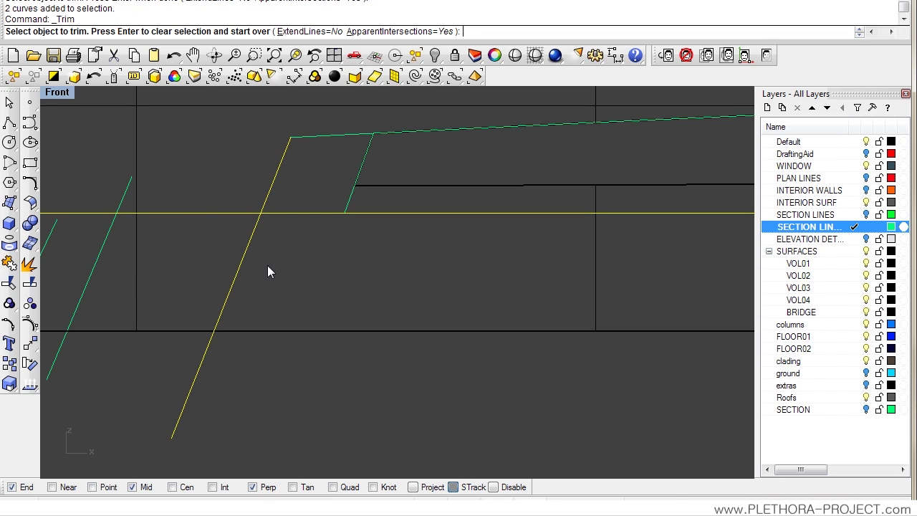
click(230, 214)
click(259, 209)
scroll(265, 219, down, 6)
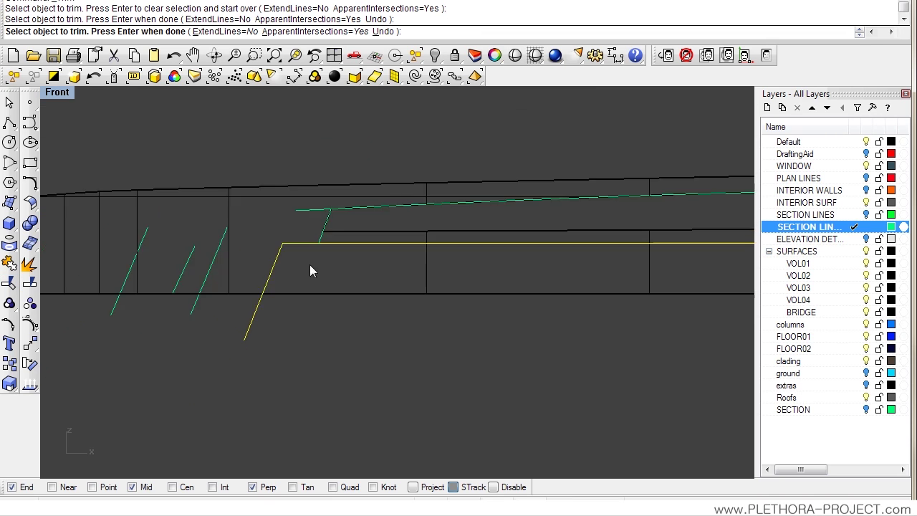
key(Return)
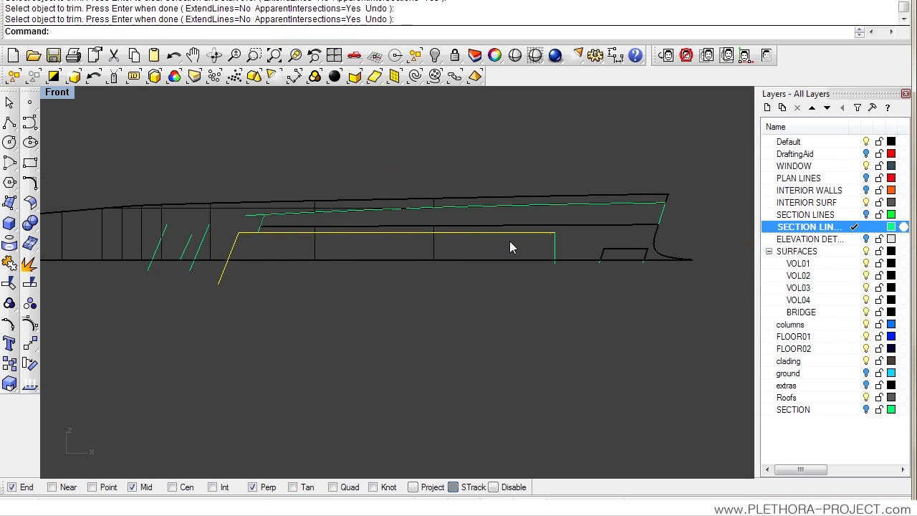
scroll(549, 238, up, 3)
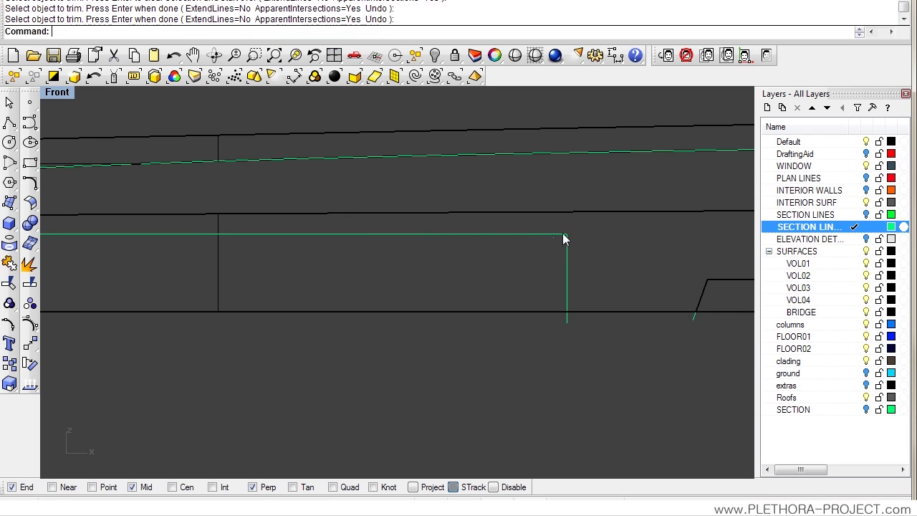
Step: Join the horizontal, vertical and long diagonal green curves into one
drag(566, 248, 564, 248)
key(Left)
key(Left)
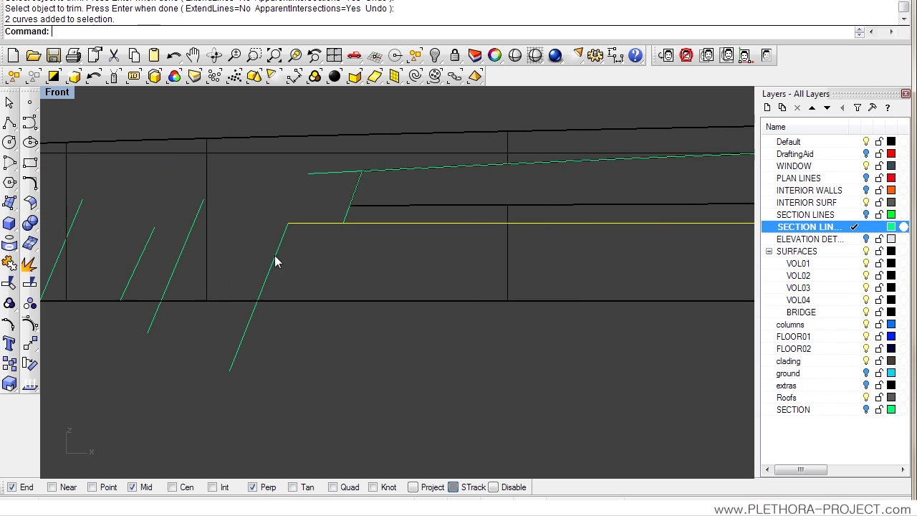
drag(261, 258, 262, 256)
key(ctrl+j)
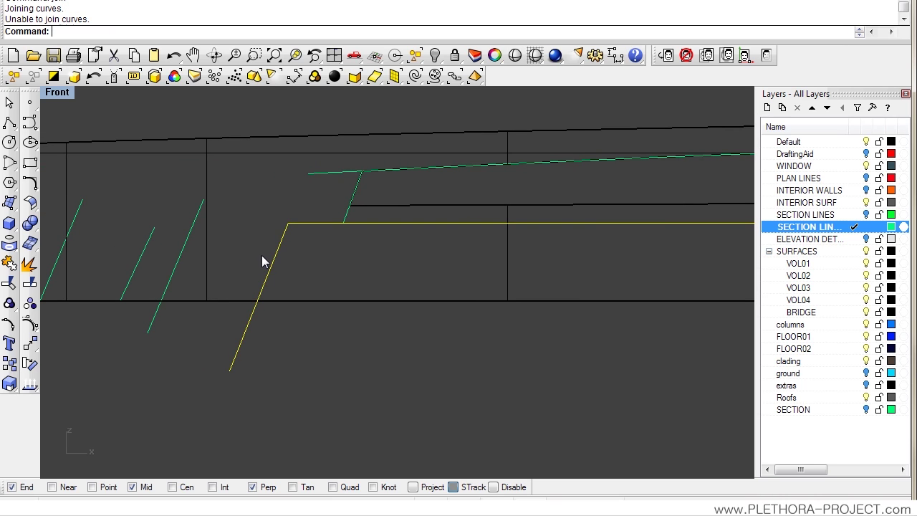
scroll(358, 256, down, 3)
key(Escape)
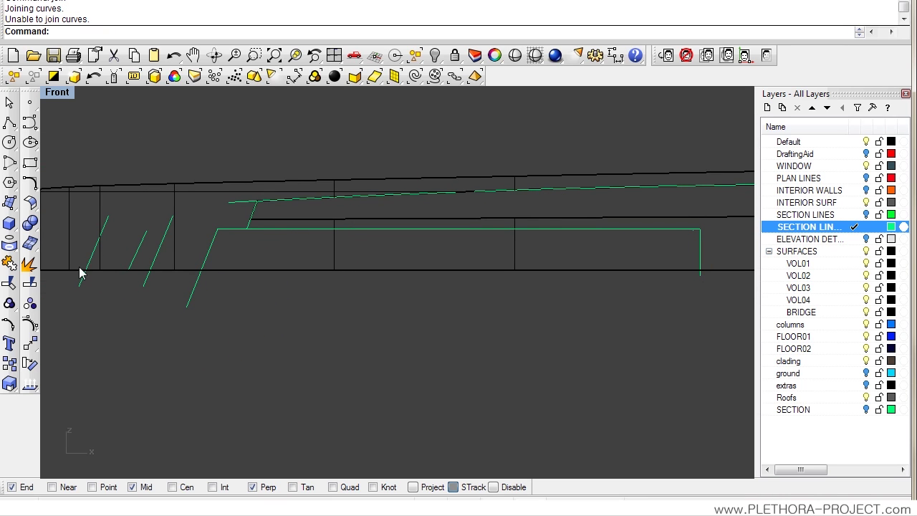
Step: Cancel a split of the horizontal curve and switch to the four-view layout
click(29, 282)
click(279, 228)
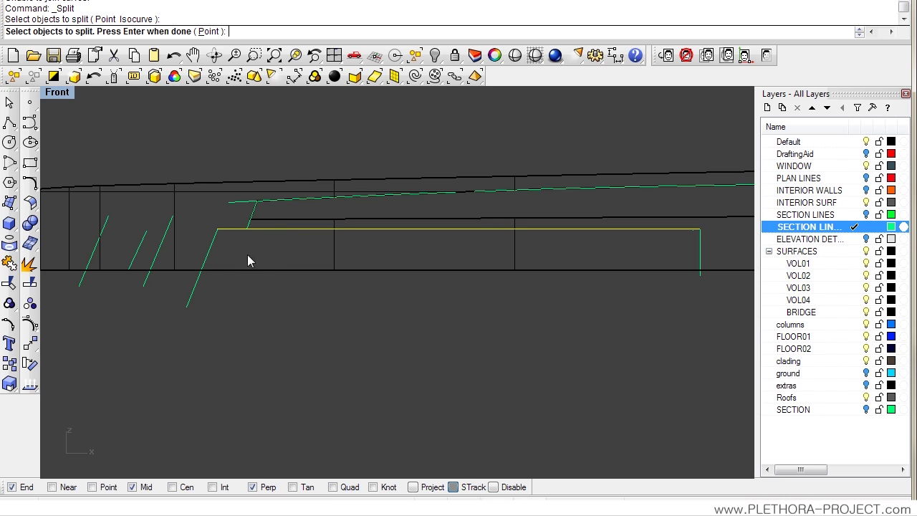
key(Escape)
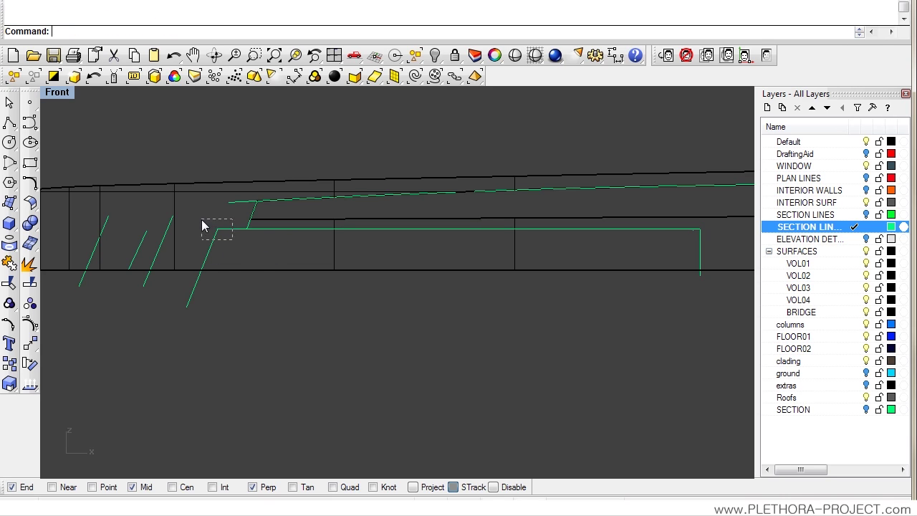
drag(202, 220, 201, 221)
double_click(57, 92)
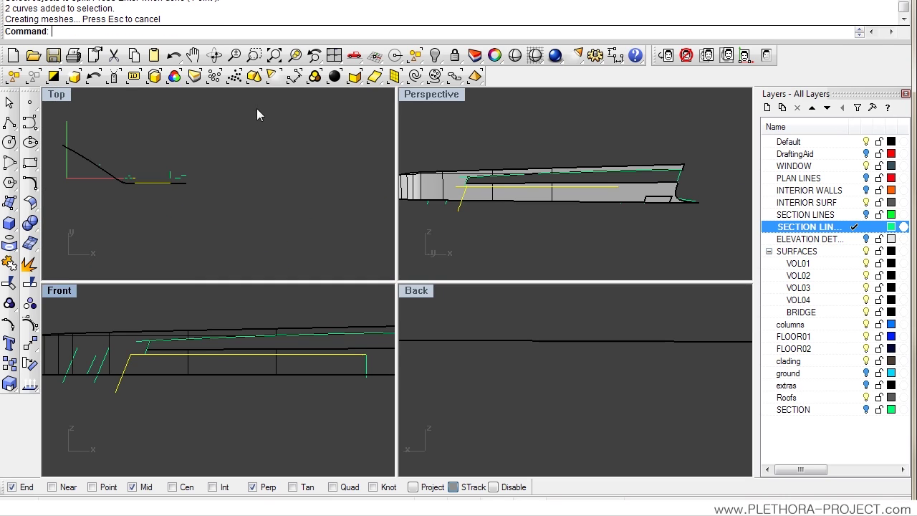
Step: In the maximized Perspective view, move the yellow section line from its end point onto the wall edge
double_click(435, 95)
right_drag(354, 278, 279, 309)
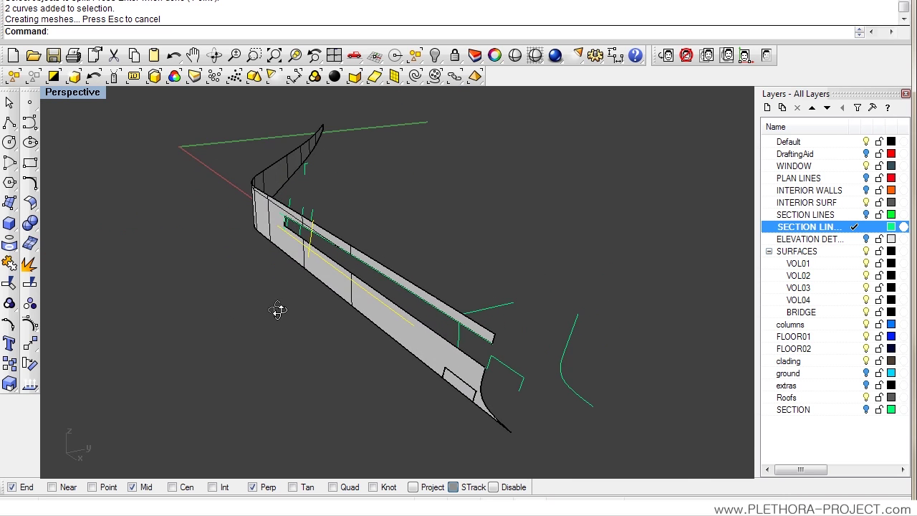
scroll(301, 261, up, 8)
scroll(209, 238, up, 2)
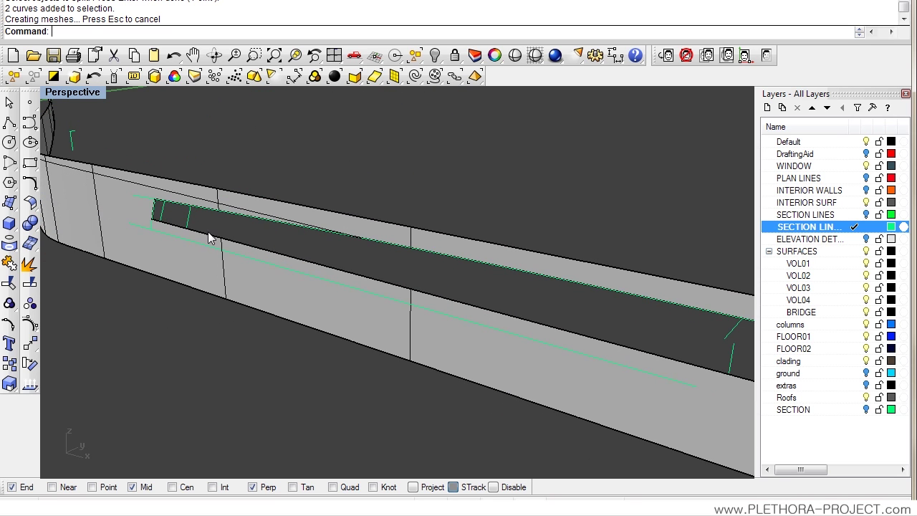
right_drag(188, 221, 242, 355)
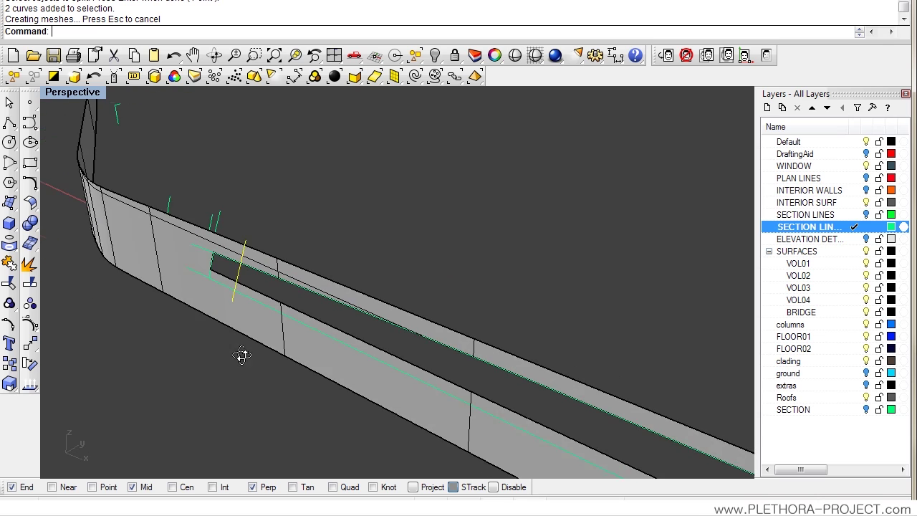
text(m)
key(Return)
click(250, 233)
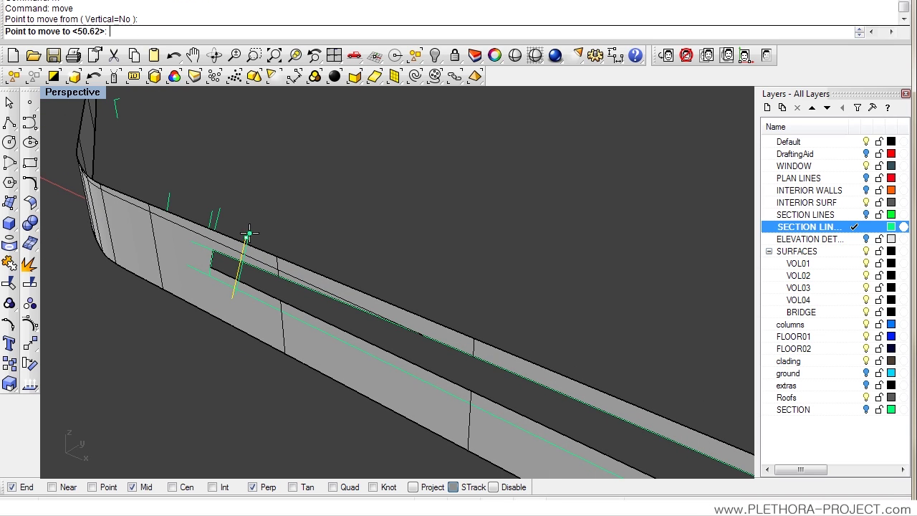
click(183, 269)
Step: Move the short green line from its end point onto the lower surface edge
scroll(309, 336, down, 5)
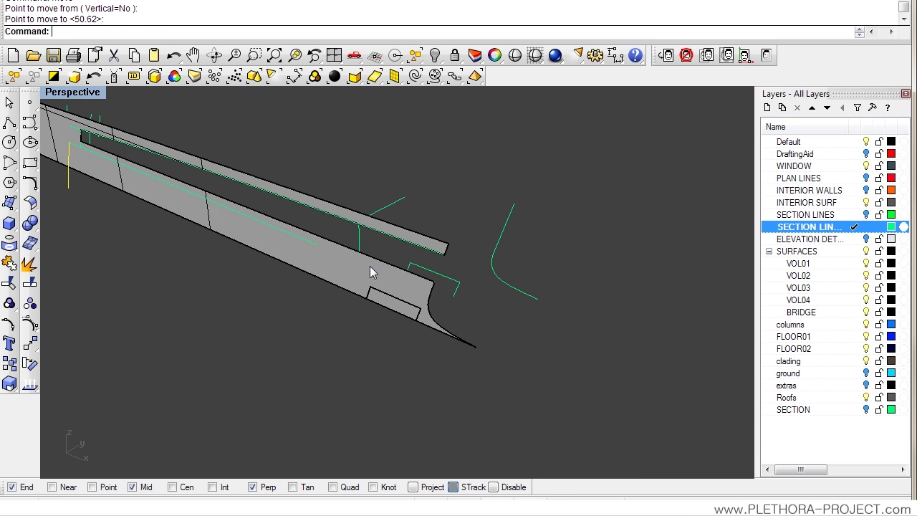
scroll(370, 265, up, 4)
click(346, 241)
text(m)
key(Return)
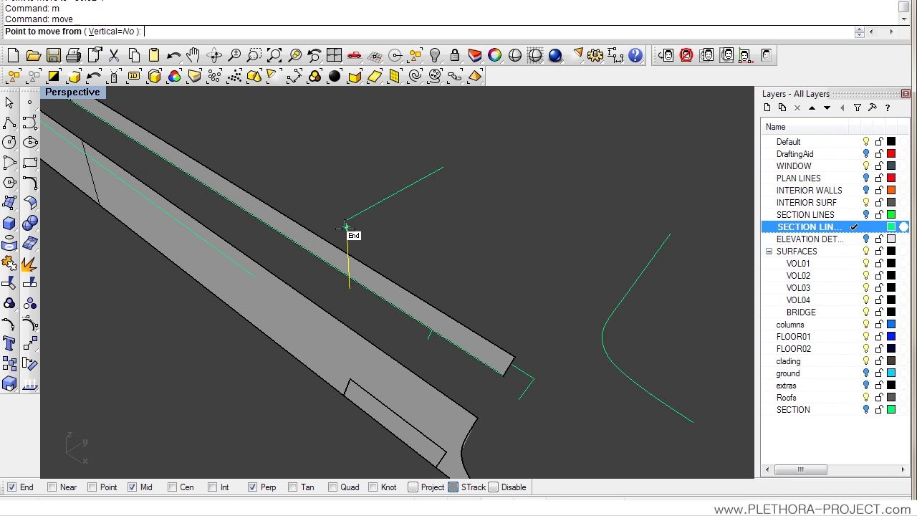
click(349, 230)
click(255, 280)
Step: Select the wall surface and the green line along its lower edge
scroll(210, 280, down, 3)
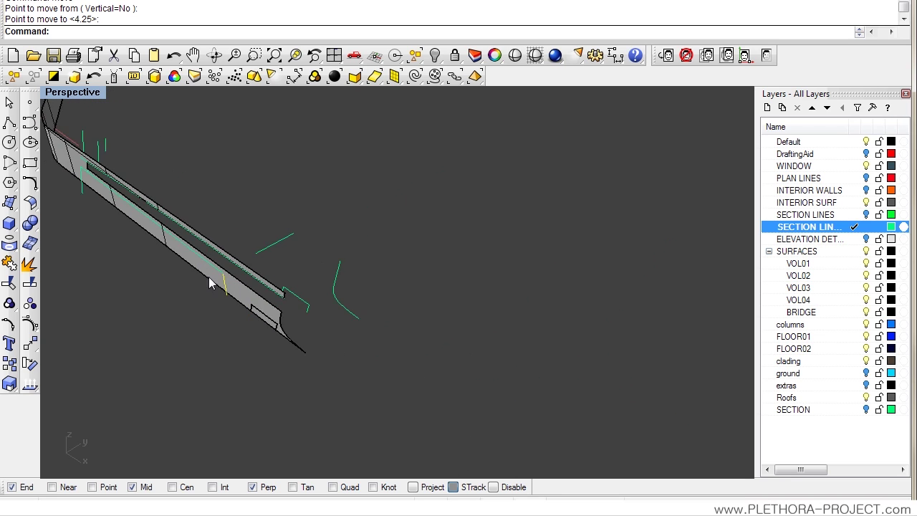
right_drag(211, 280, 353, 264)
scroll(361, 227, up, 5)
click(380, 275)
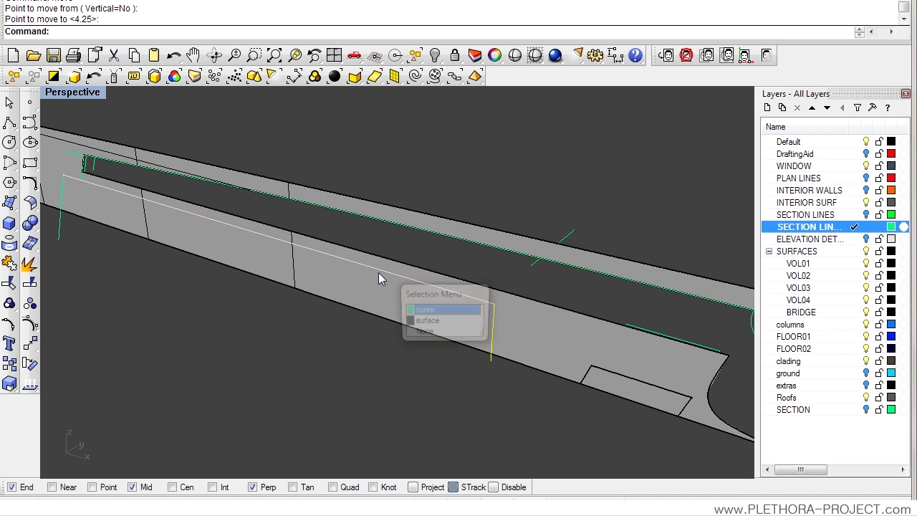
click(469, 317)
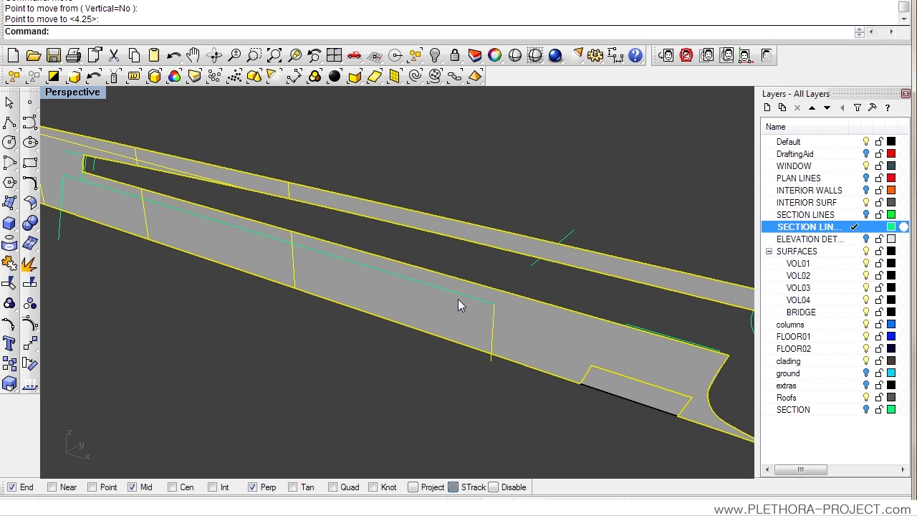
shift+click(459, 294)
Step: Join the three selected section curves into one outline with J
key(Escape)
right_drag(127, 229, 318, 287)
text(j)
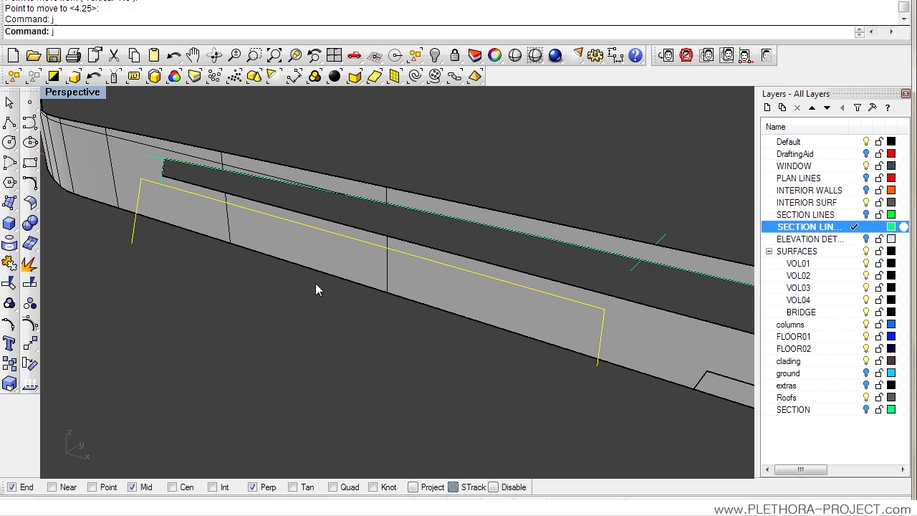
key(Return)
key(Escape)
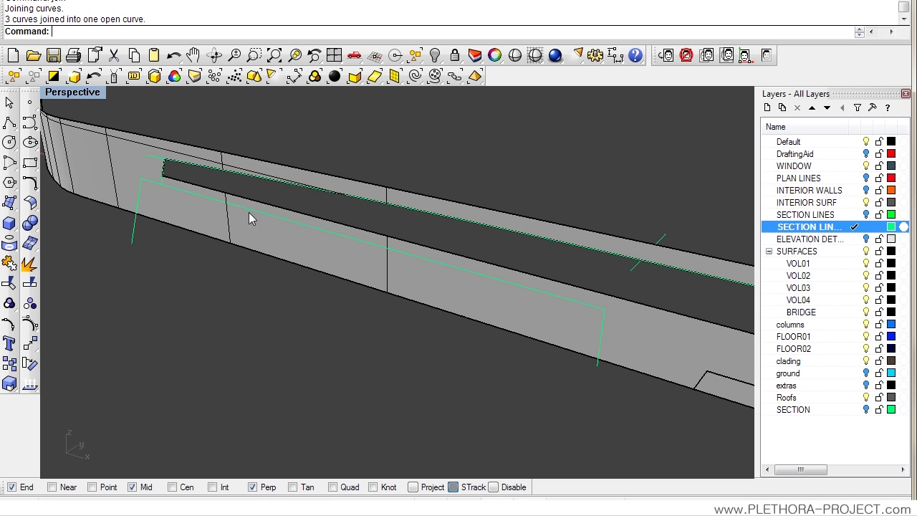
Step: In the Front view, split the wall surface into two pieces using the green outline as cutter
double_click(63, 93)
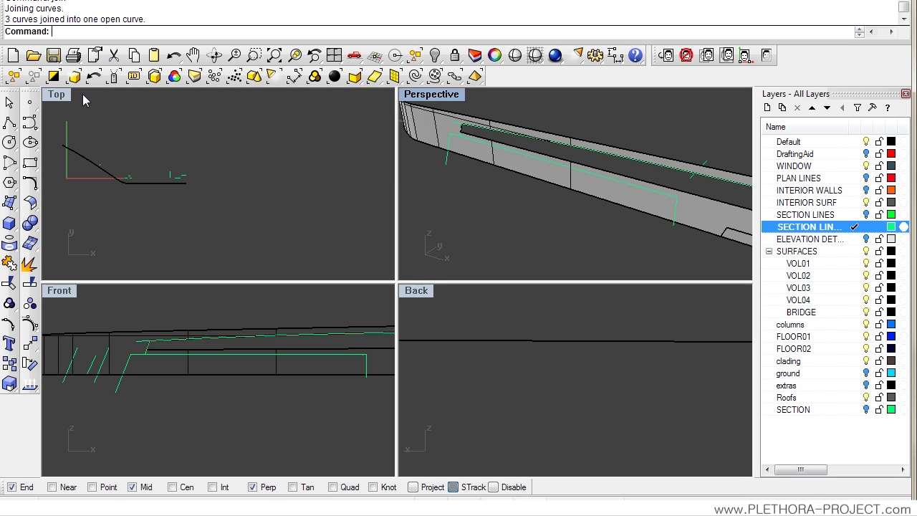
double_click(59, 290)
click(29, 283)
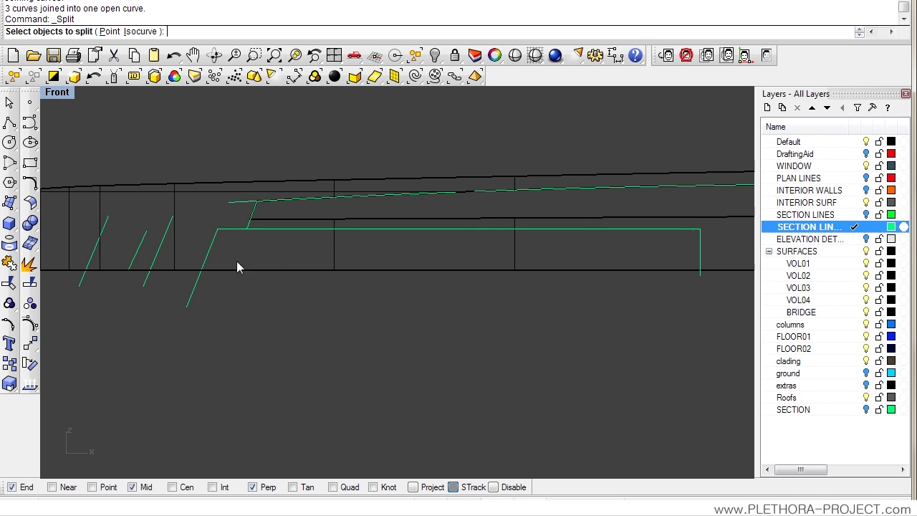
click(238, 268)
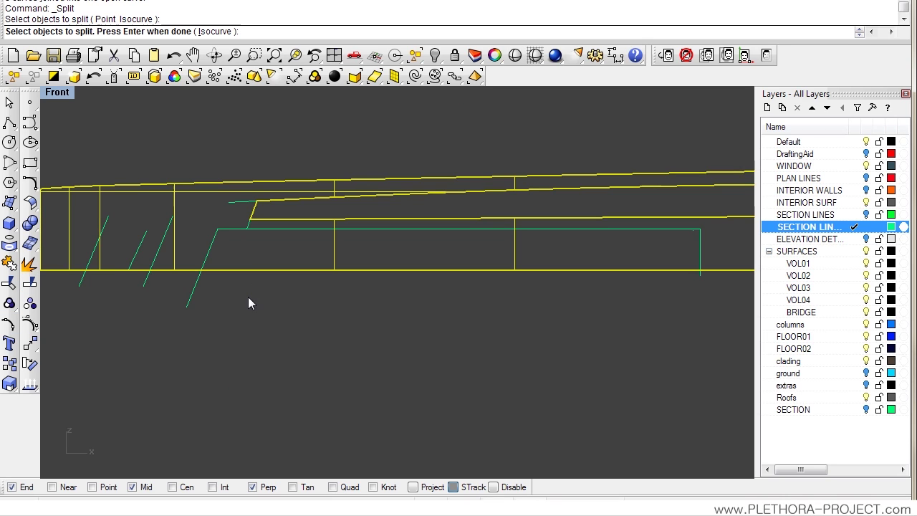
key(Return)
click(209, 248)
key(Return)
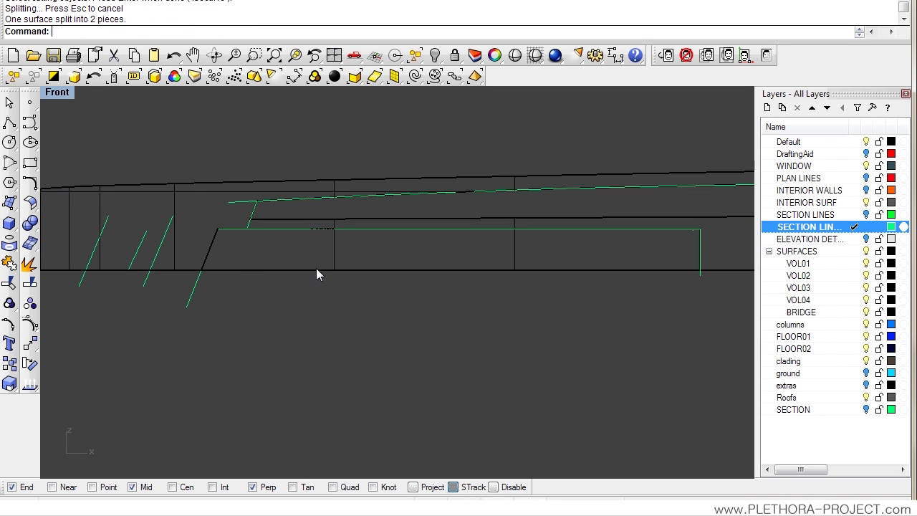
Step: Check the split wall pieces, then window-select the opening outline polyline
click(316, 269)
scroll(401, 286, down, 4)
scroll(384, 296, up, 4)
key(Escape)
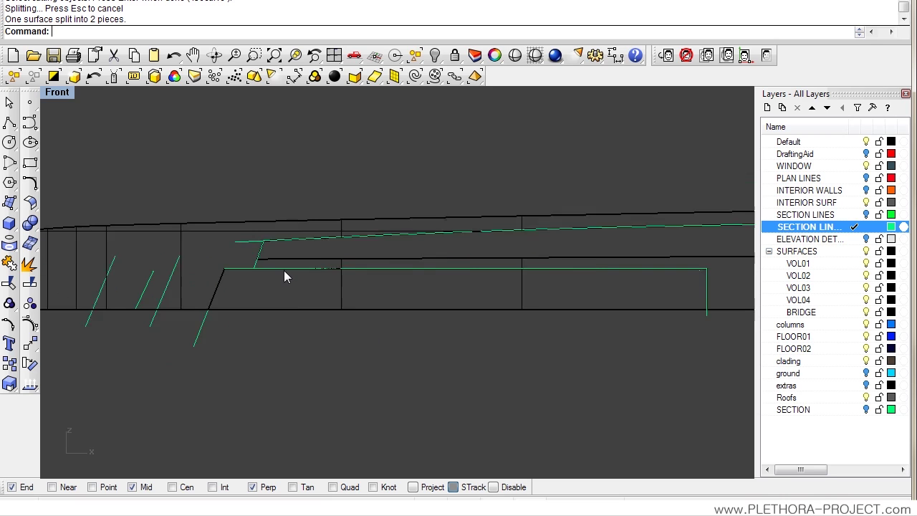
scroll(284, 270, up, 2)
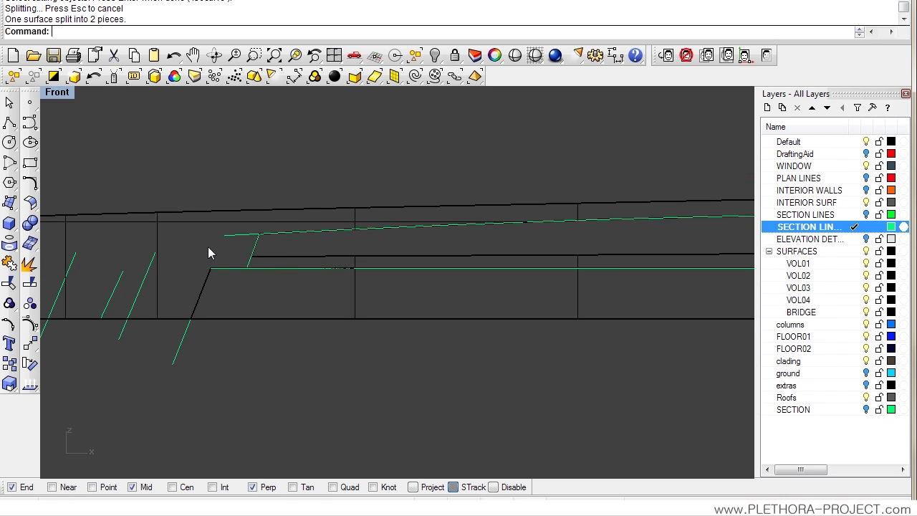
scroll(210, 255, up, 3)
click(158, 419)
key(Escape)
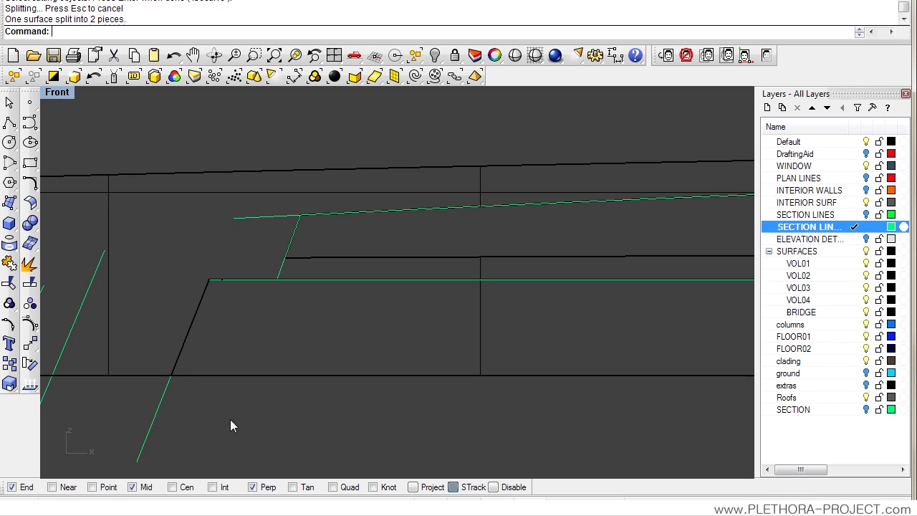
key(Escape)
drag(214, 428, 143, 439)
Step: Explode the outline and delete its slanted segment
click(9, 304)
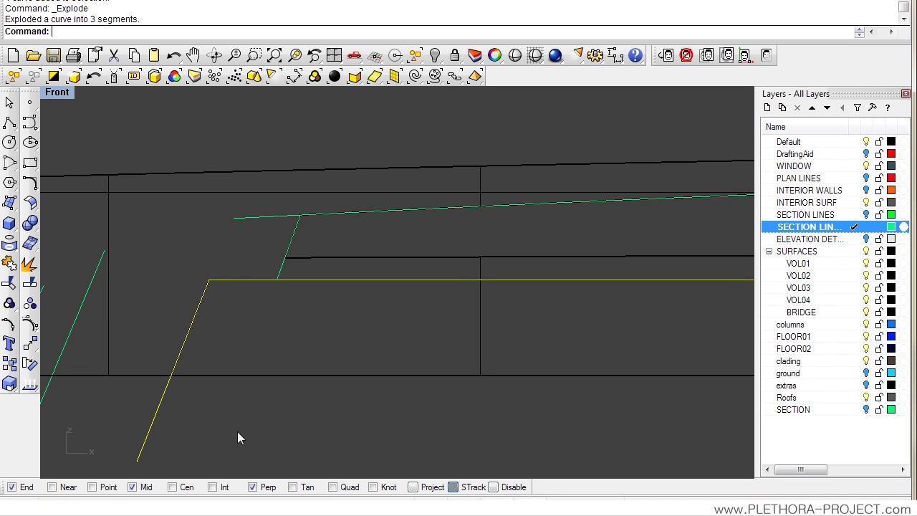
click(237, 433)
click(159, 416)
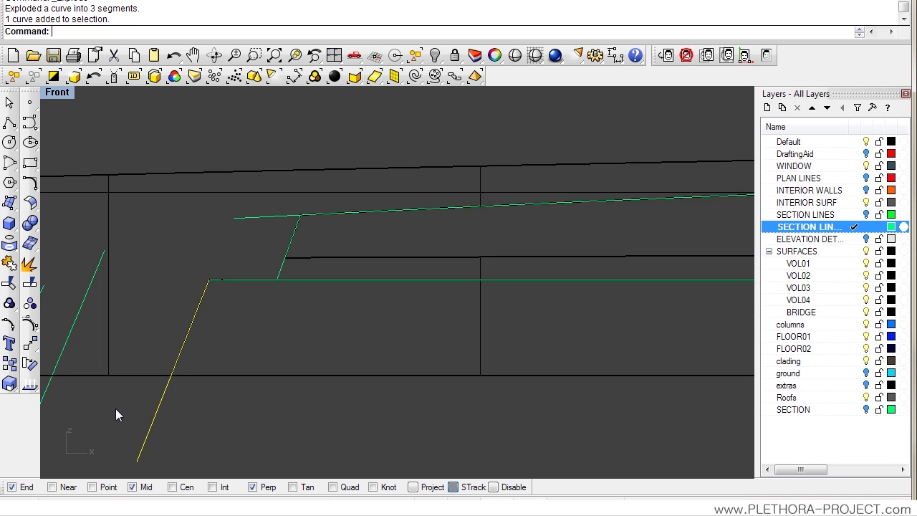
key(Delete)
Step: Chamfer the two remaining lines with distances 0 and 0 to form a sharp corner
text(Chamfer)
key(Return)
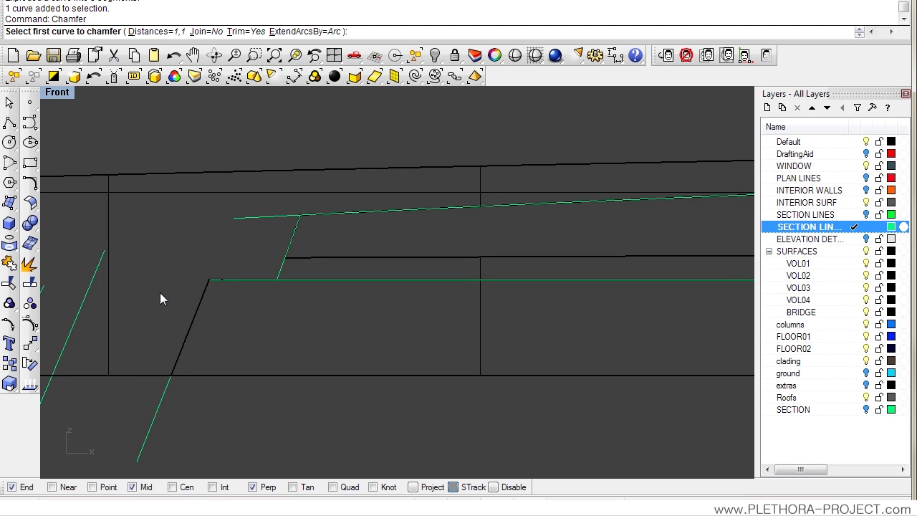
text(d)
key(Return)
text(0)
key(Return)
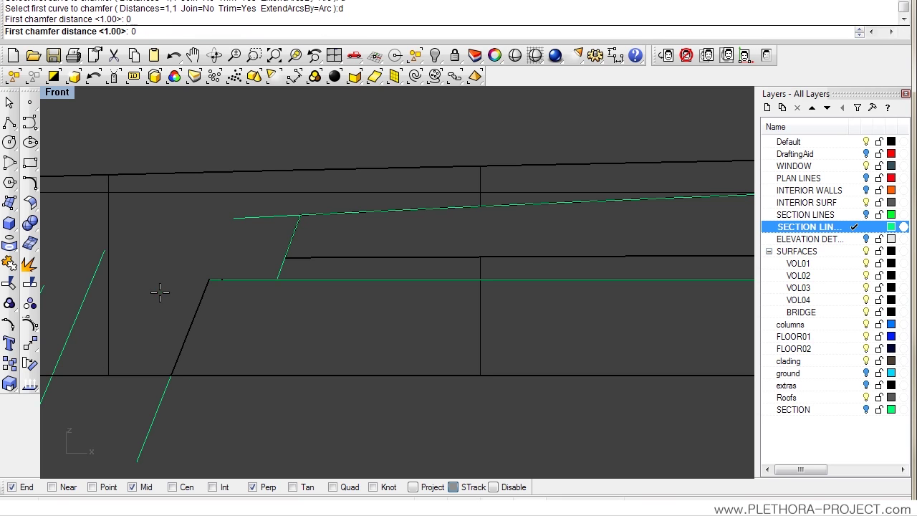
key(Return)
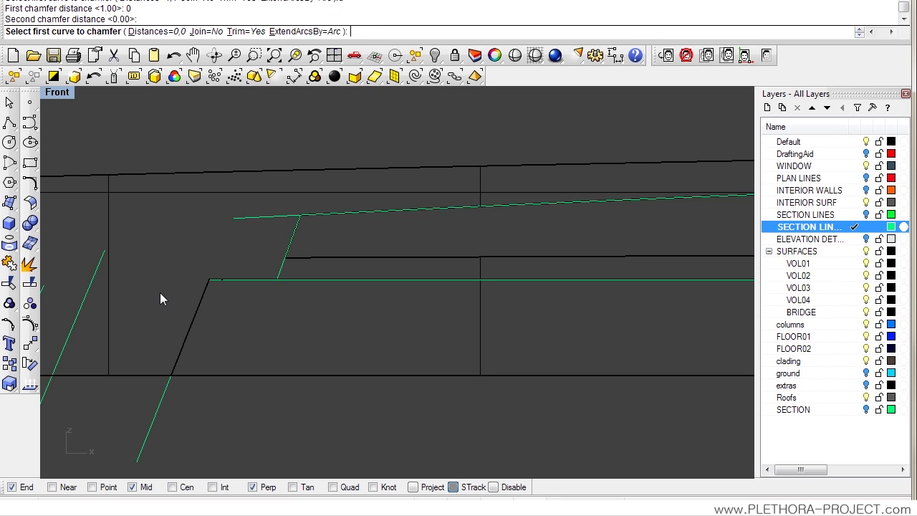
click(157, 421)
click(251, 218)
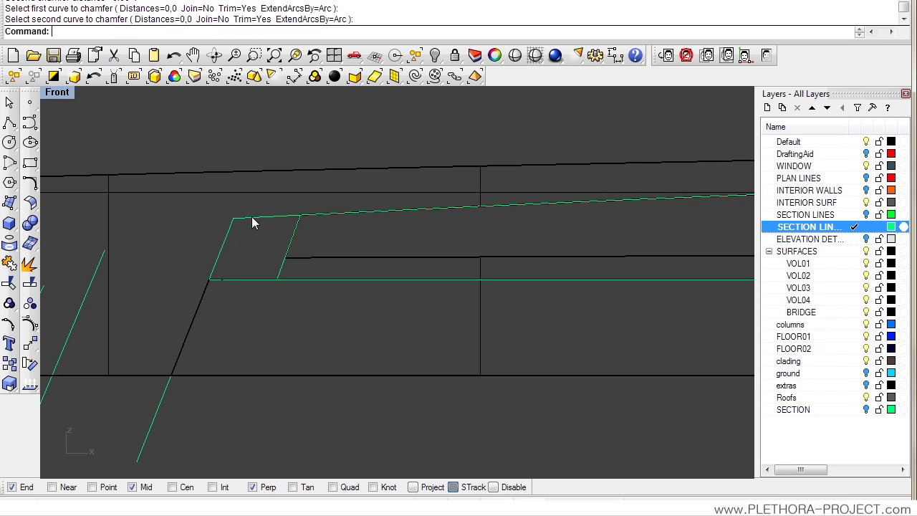
Step: Select the lower diagonal and top section lines to check the new corner
scroll(242, 265, down, 2)
click(187, 374)
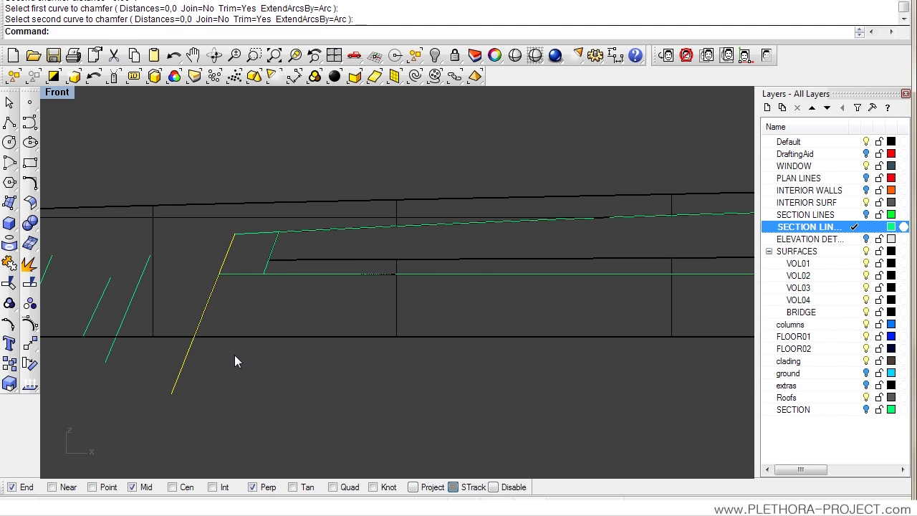
click(234, 354)
click(240, 231)
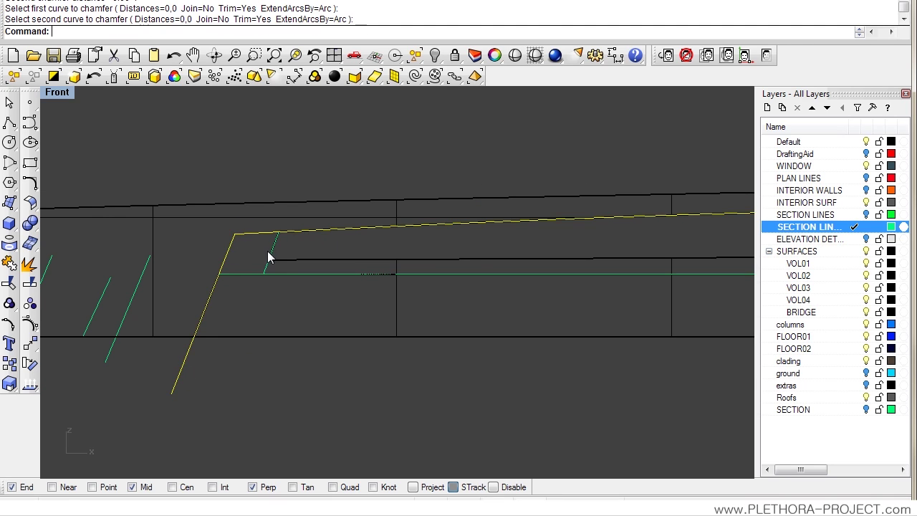
scroll(254, 254, down, 5)
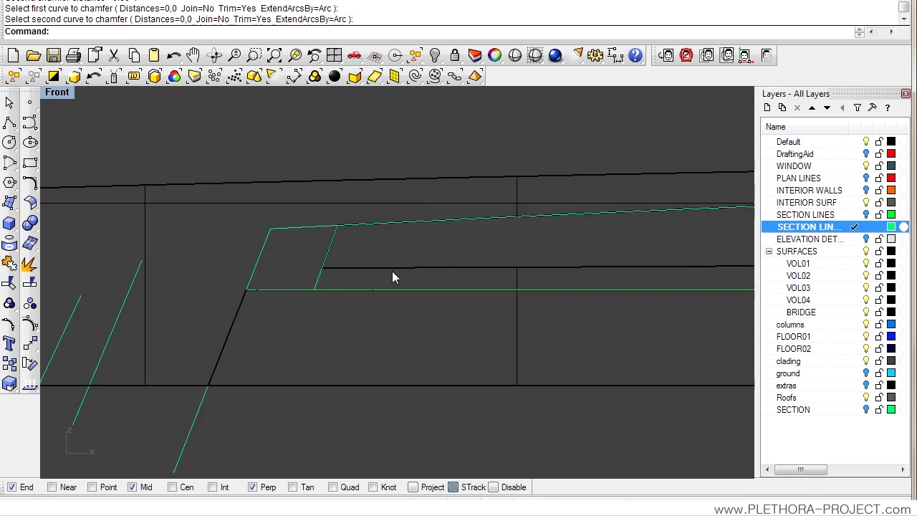
right_drag(511, 280, 415, 278)
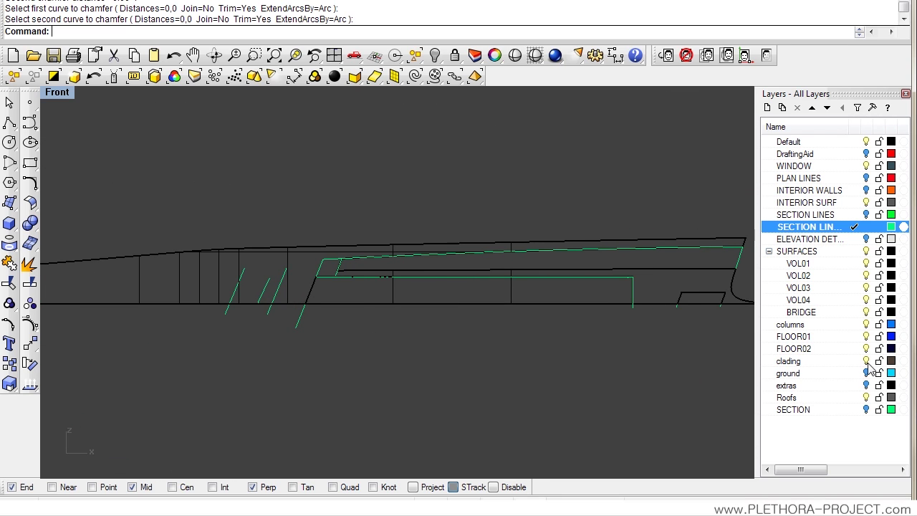
Step: Show all 155 hidden objects and orbit the maximized Perspective view around the pavilion
text(show)
key(Return)
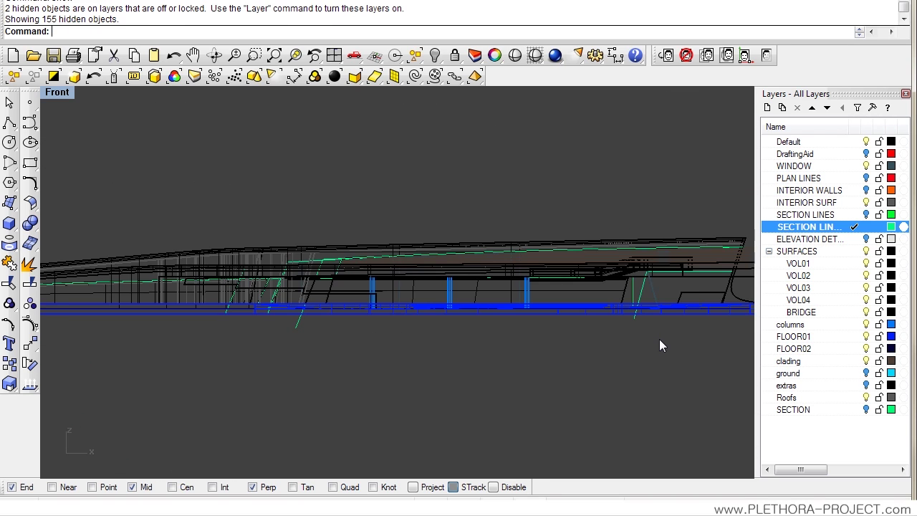
click(93, 76)
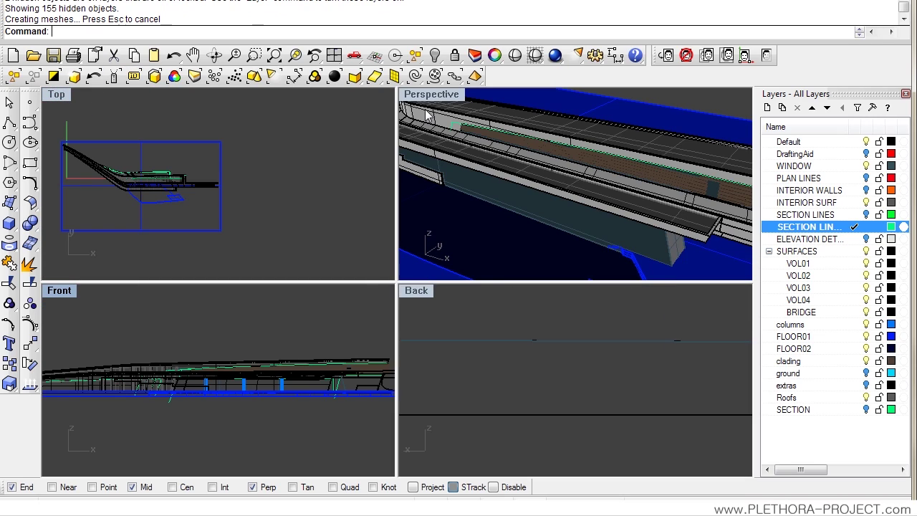
double_click(426, 98)
scroll(399, 203, up, 3)
right_drag(399, 202, 394, 305)
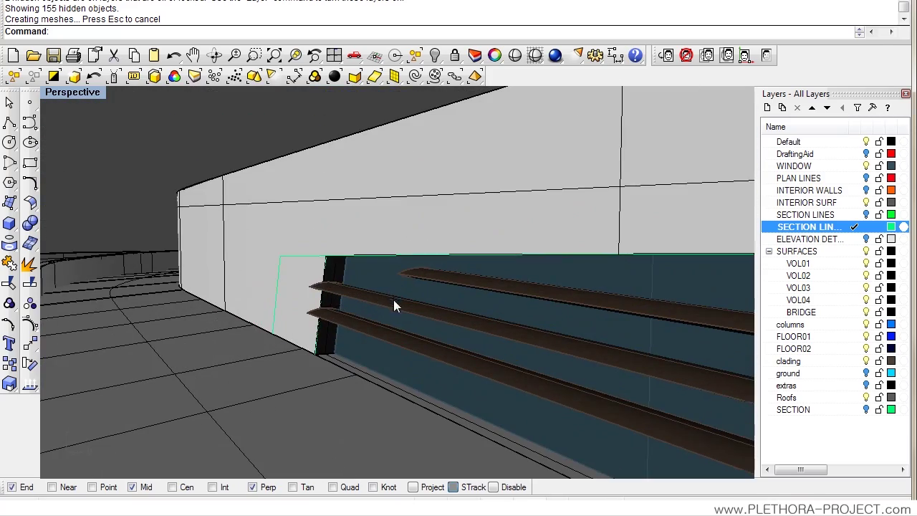
right_drag(346, 278, 499, 299)
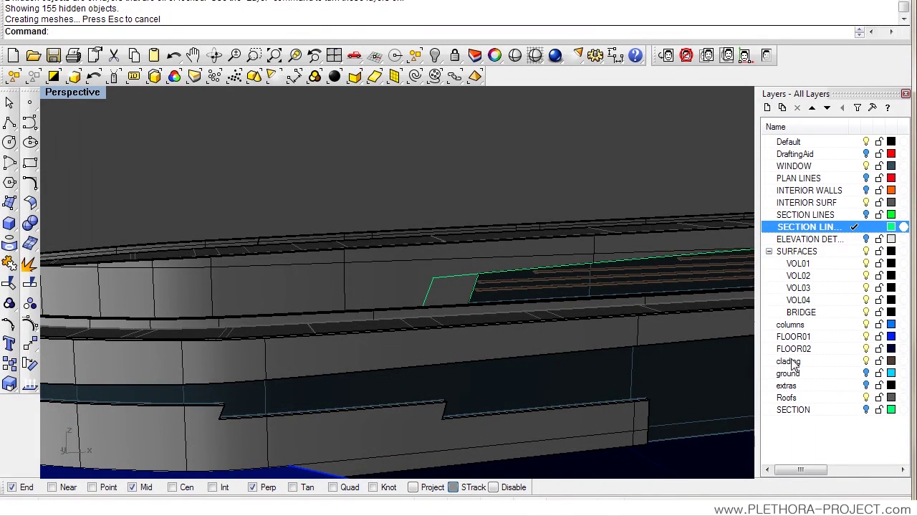
right_drag(717, 344, 250, 227)
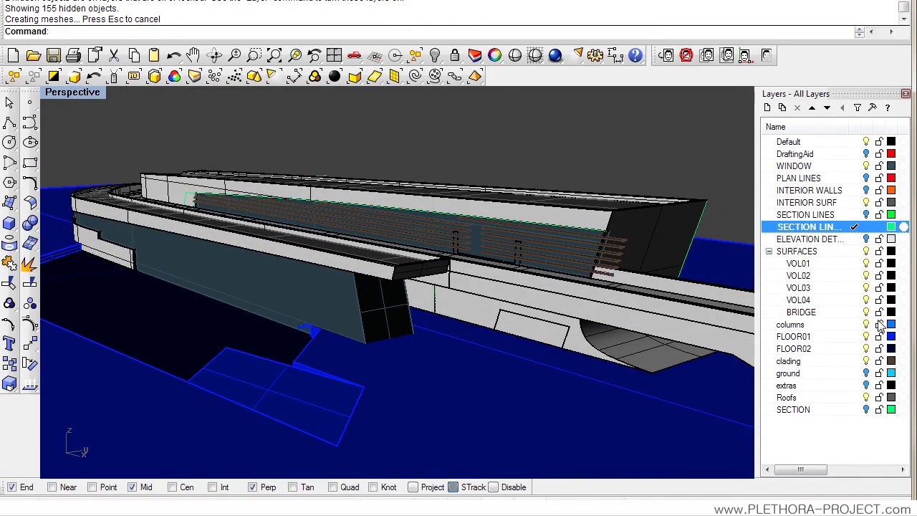
Step: Turn off the clading, VOL03, Roofs and WINDOW layers and pick the BRIDGE layer
click(866, 361)
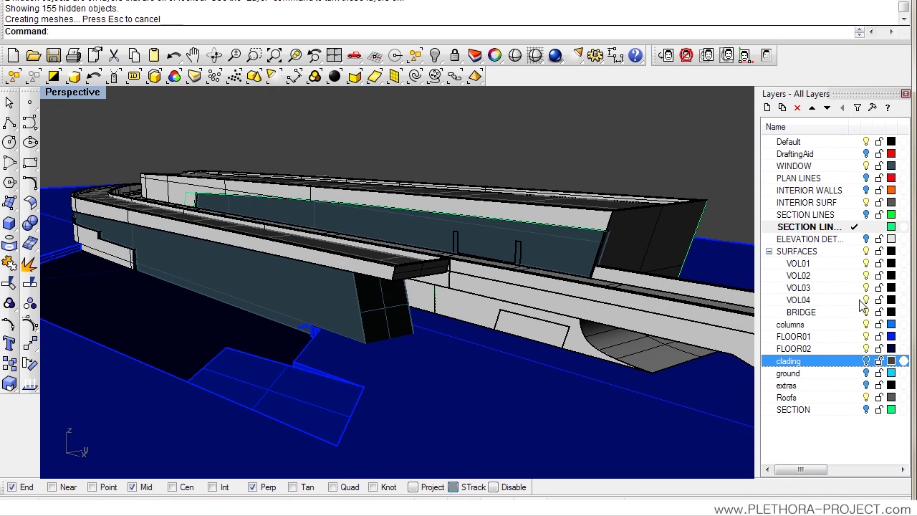
click(866, 287)
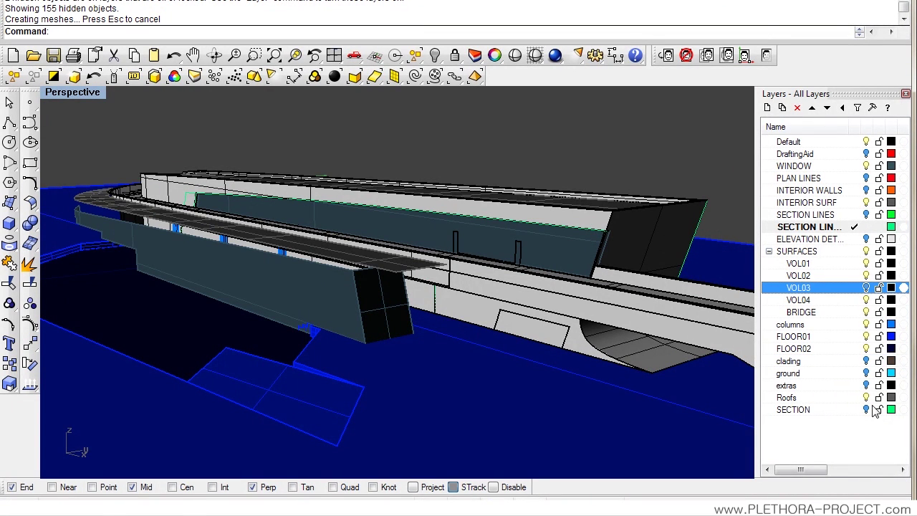
click(865, 398)
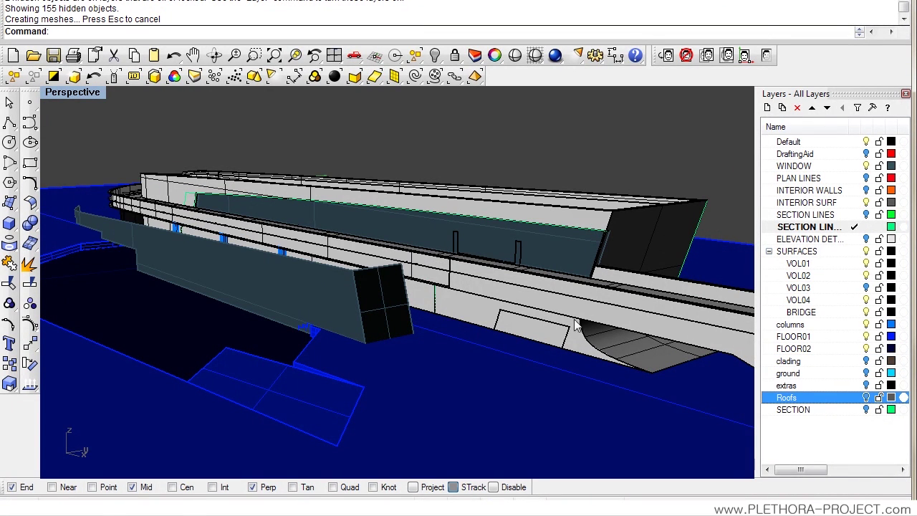
click(866, 166)
right_drag(186, 322, 437, 306)
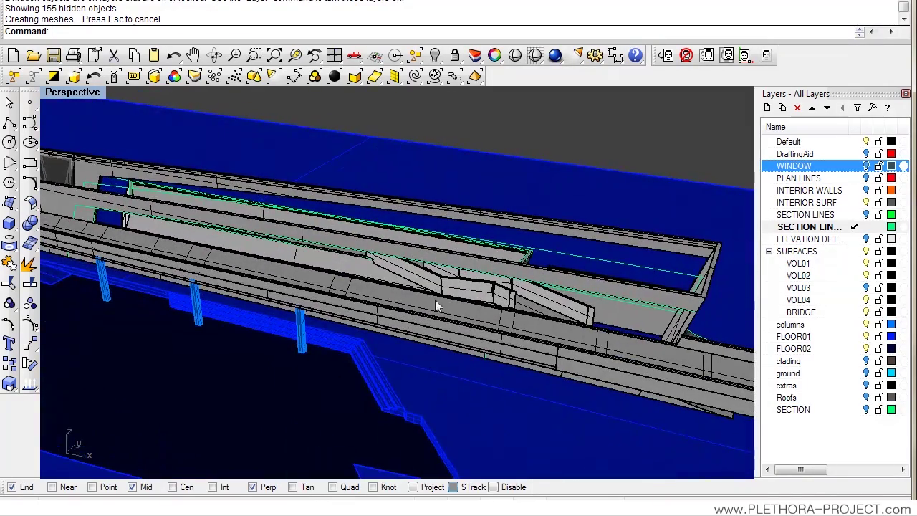
click(866, 312)
right_drag(372, 287, 326, 307)
Step: Turn the WINDOW layer back on and move the outlined panel onto the extras layer
click(520, 295)
scroll(326, 306, up, 10)
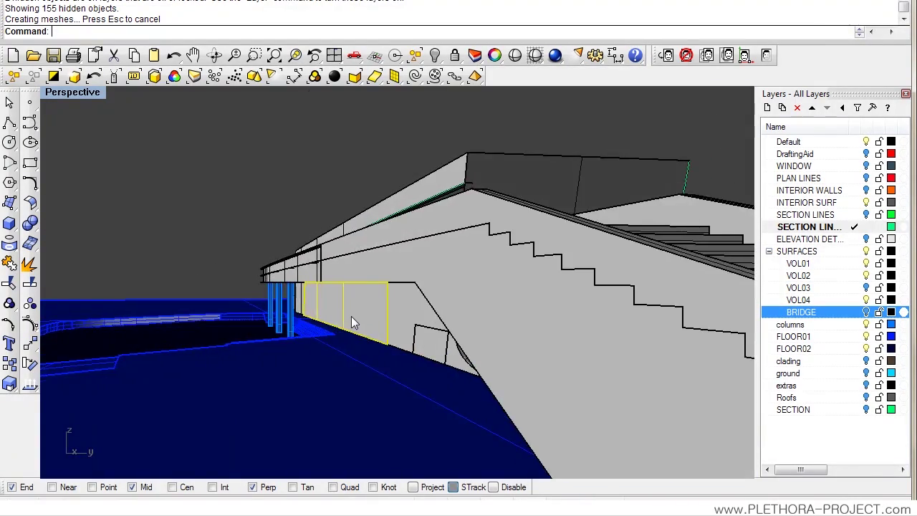
scroll(367, 309, down, 15)
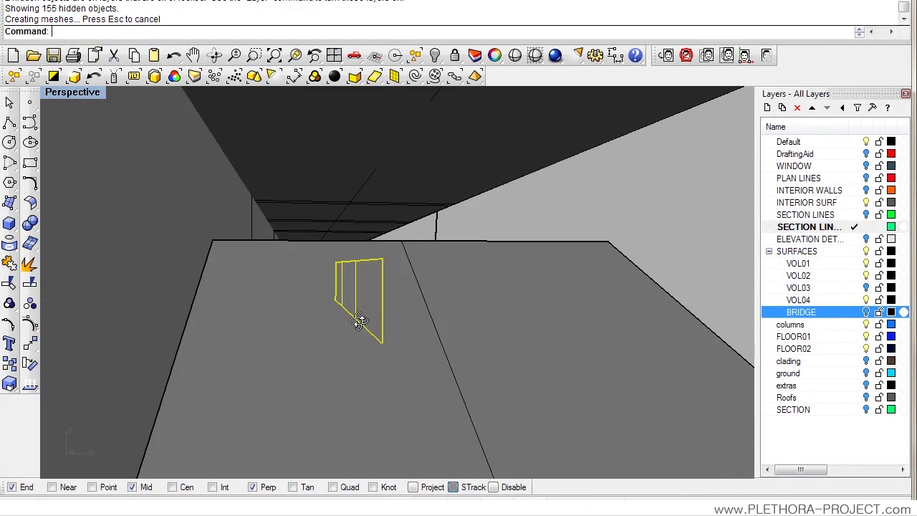
right_drag(360, 317, 313, 328)
click(865, 167)
right_drag(392, 315, 341, 315)
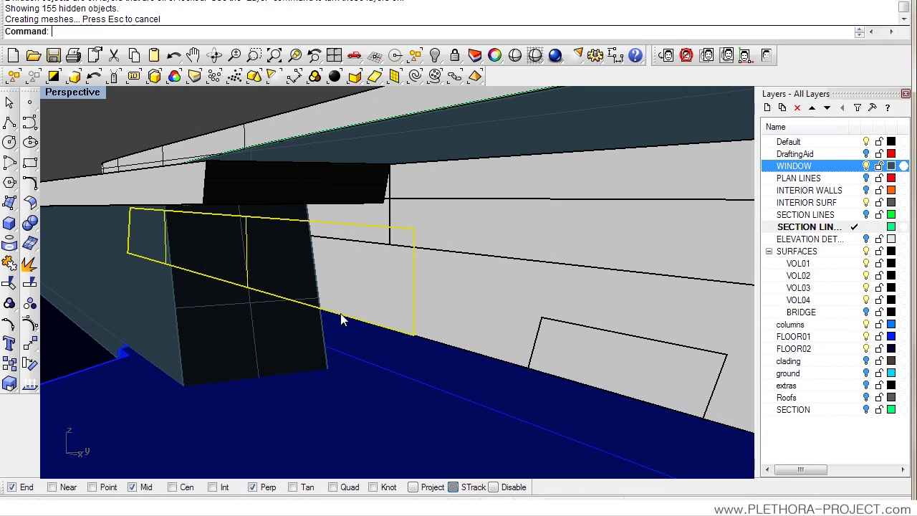
right_click(788, 387)
key(Escape)
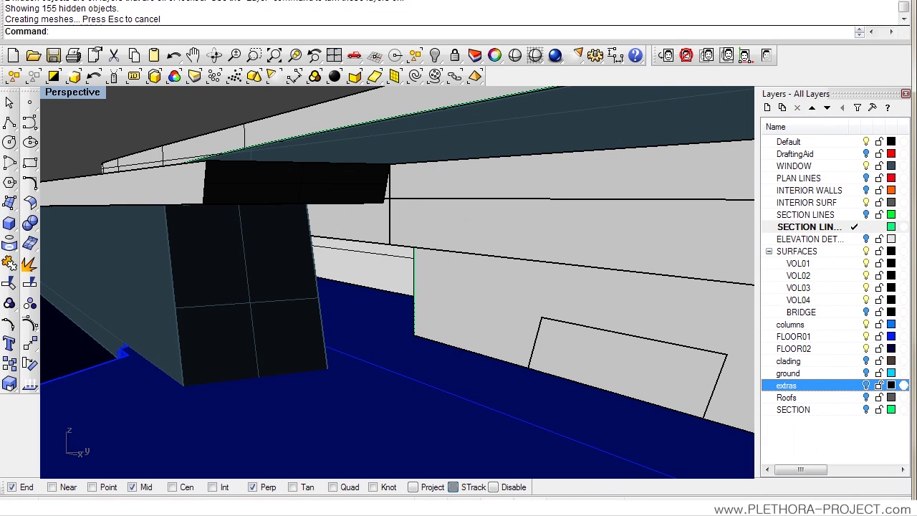
right_drag(315, 301, 338, 266)
Step: Copy the selected wall surfaces from the wall end point with C
click(205, 201)
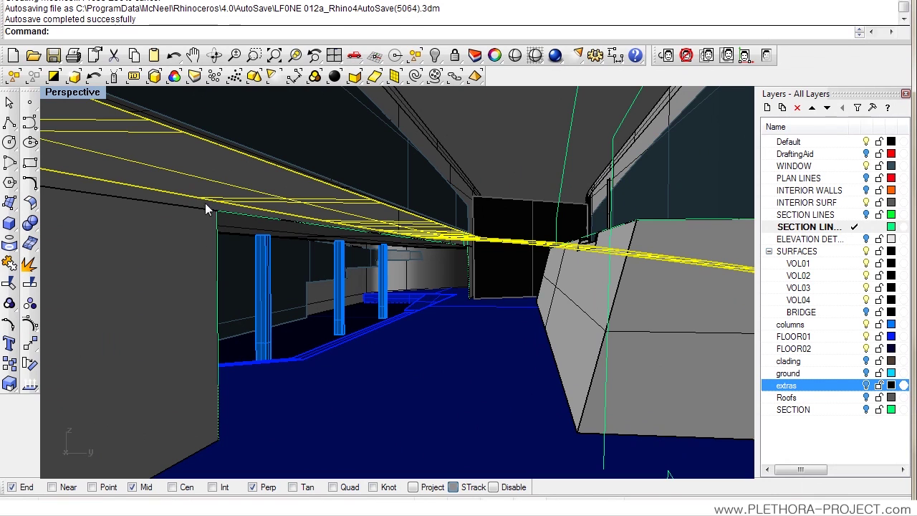
click(194, 285)
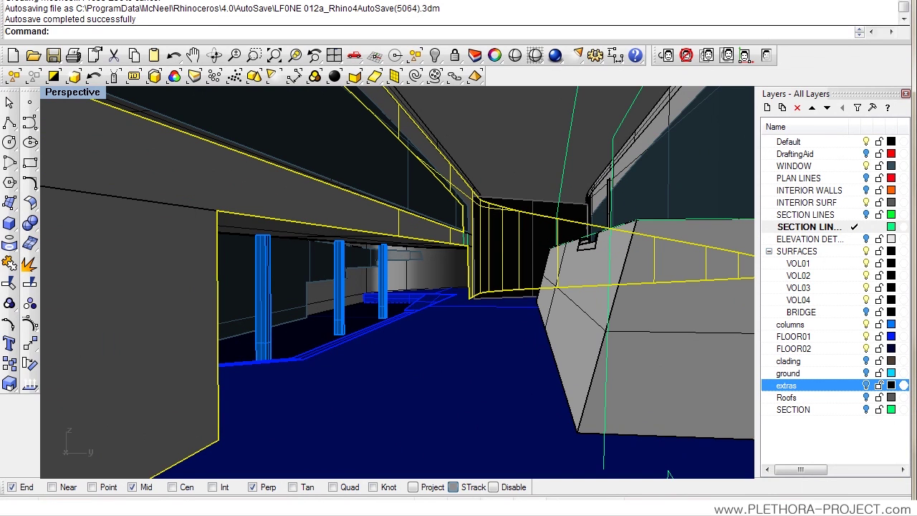
text(c)
key(Return)
right_drag(337, 231, 466, 278)
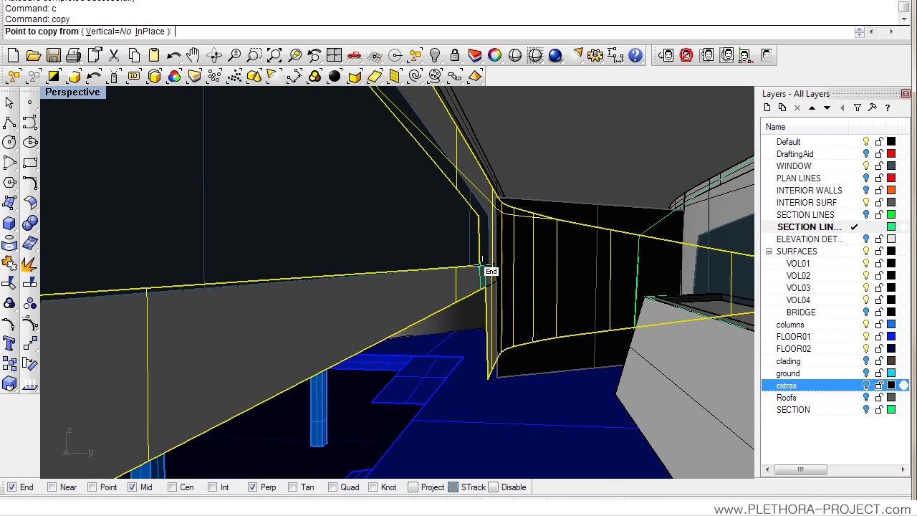
click(480, 265)
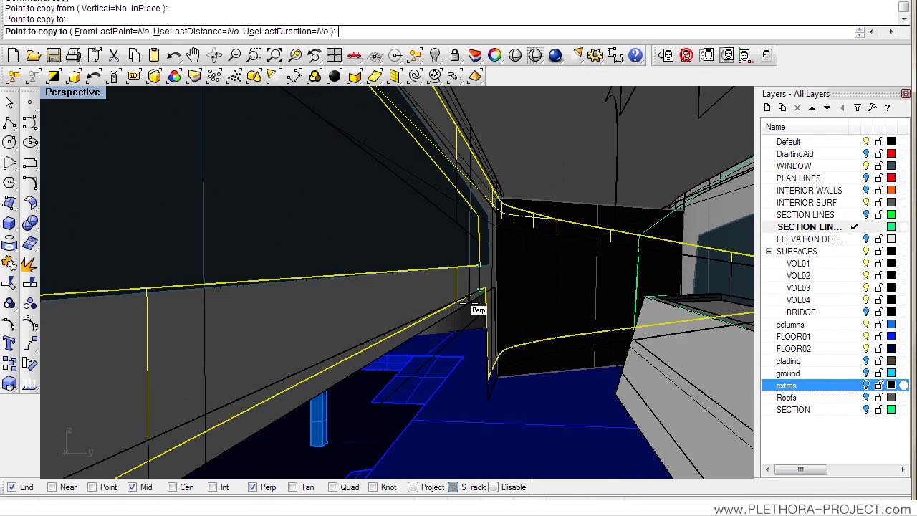
key(Escape)
Step: Select the curved ramp along with the panel and hide them with H
right_drag(448, 314, 366, 349)
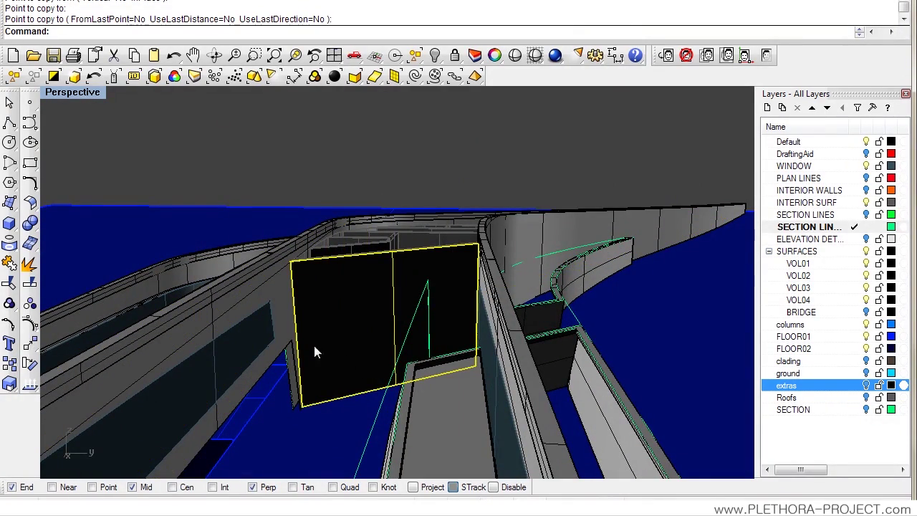
shift+click(287, 319)
right_drag(337, 324, 218, 306)
text(h)
key(Return)
Step: Extract the panel's wireframe with ExtractWireframe and delete those curves
text(ex)
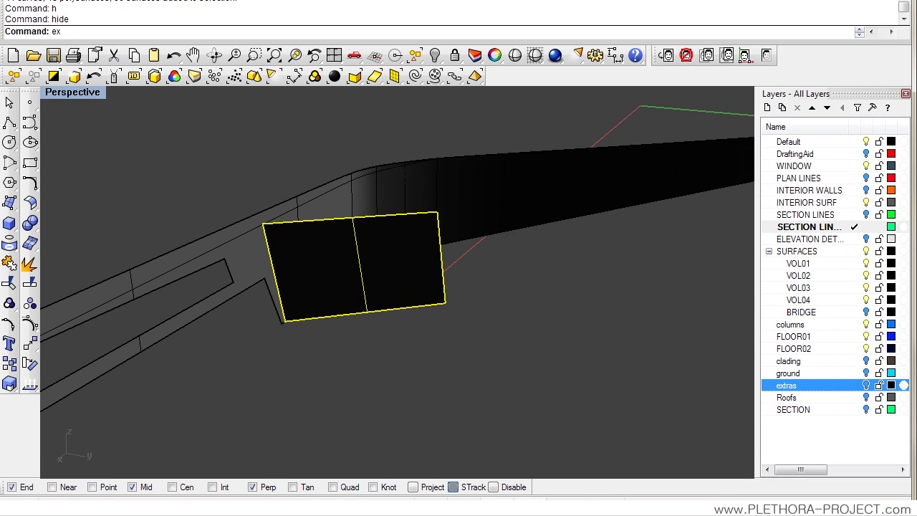
text(tractw)
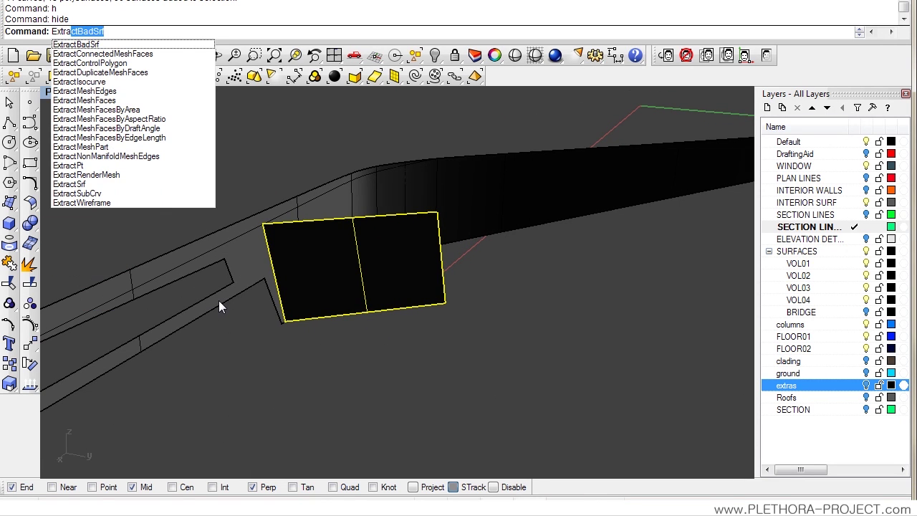
key(Return)
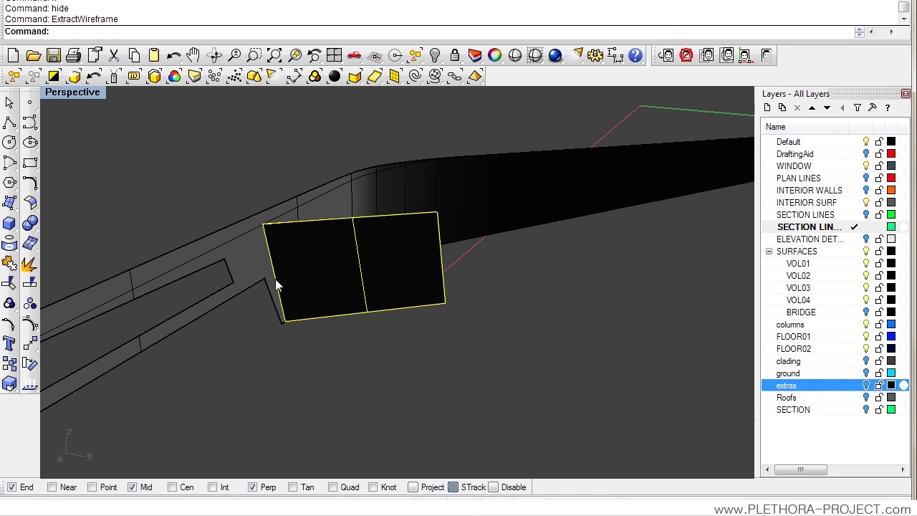
key(Delete)
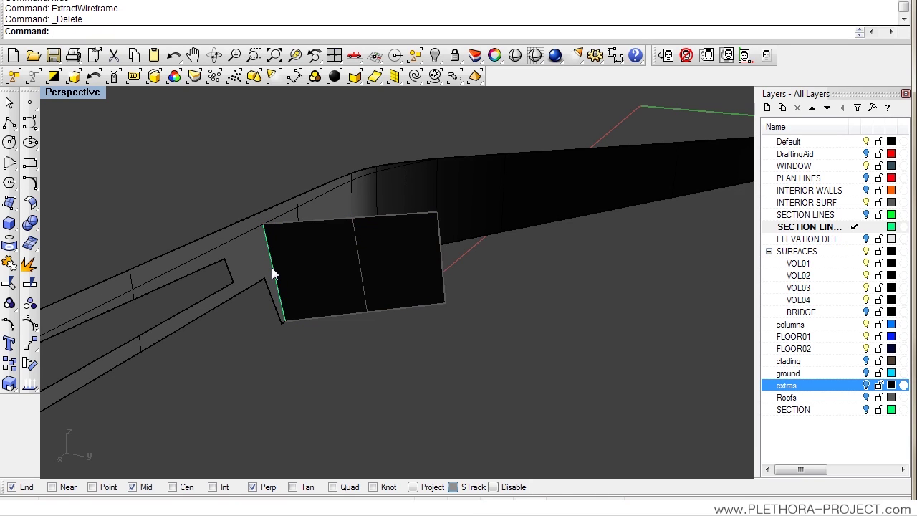
Step: In the maximized Front view, make a longer scaled copy of the slanted line
double_click(72, 92)
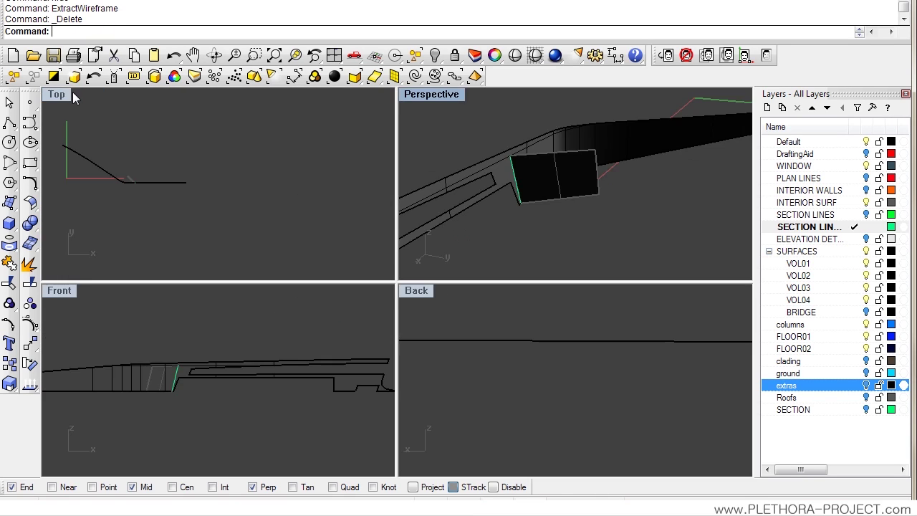
double_click(60, 290)
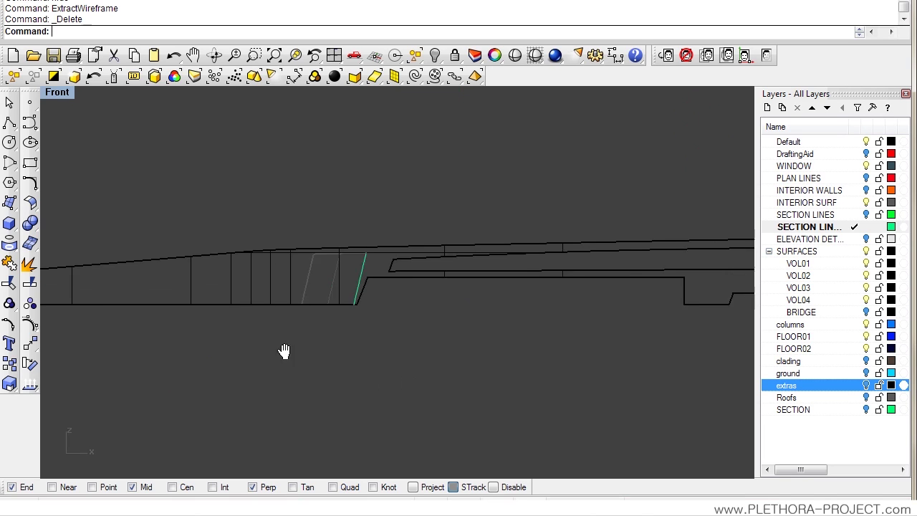
scroll(368, 307, up, 3)
click(224, 348)
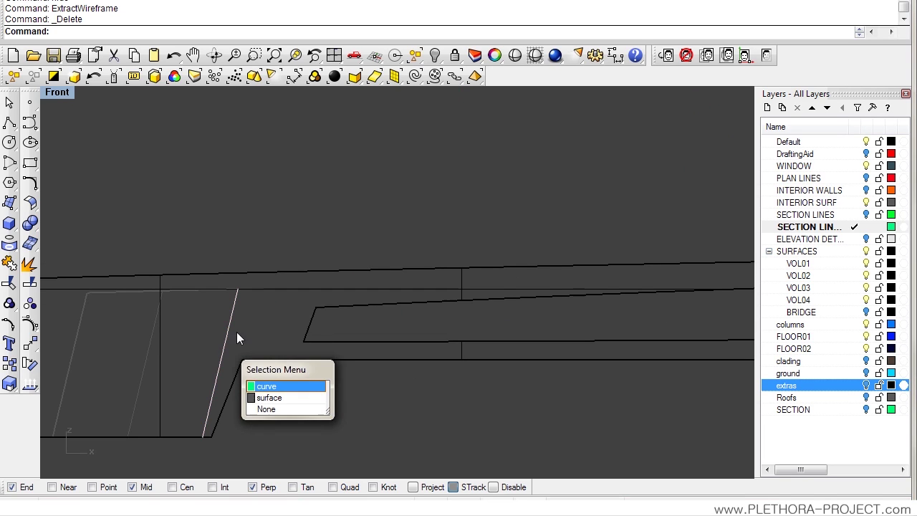
click(270, 387)
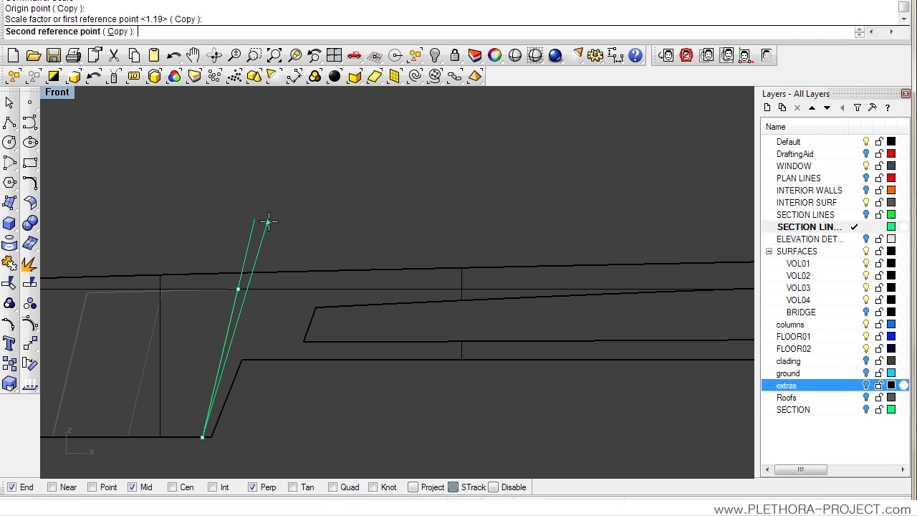
key(Down)
key(Down)
key(Down)
key(Escape)
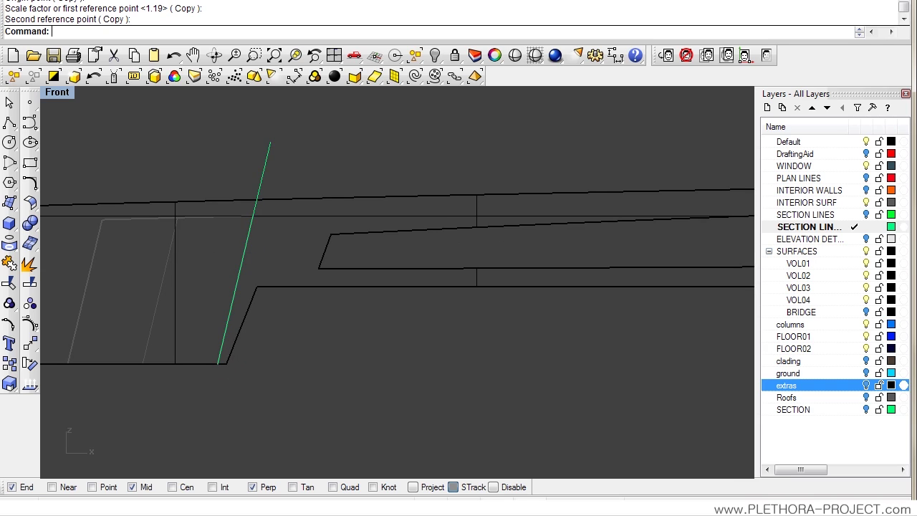
Step: Trim the wall geometry back to the new line and return to the Perspective view
click(266, 152)
key(Return)
drag(219, 153, 194, 216)
double_click(57, 91)
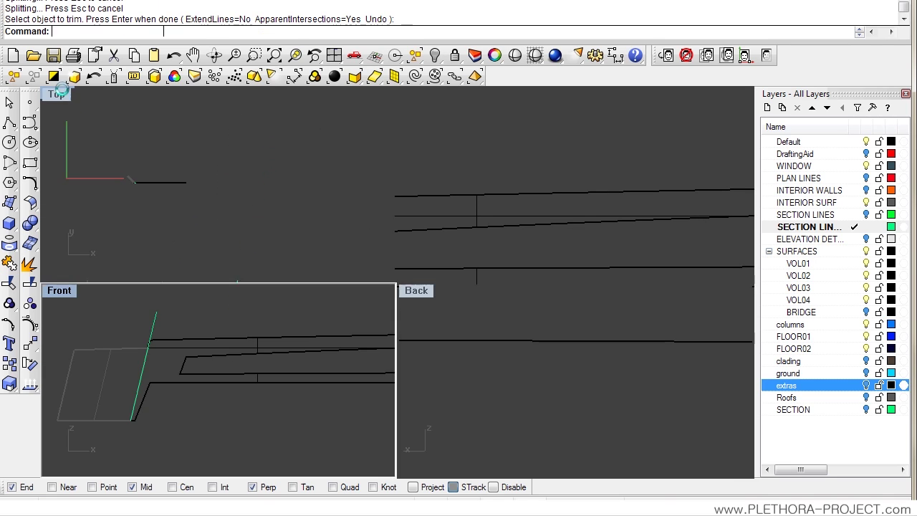
double_click(426, 94)
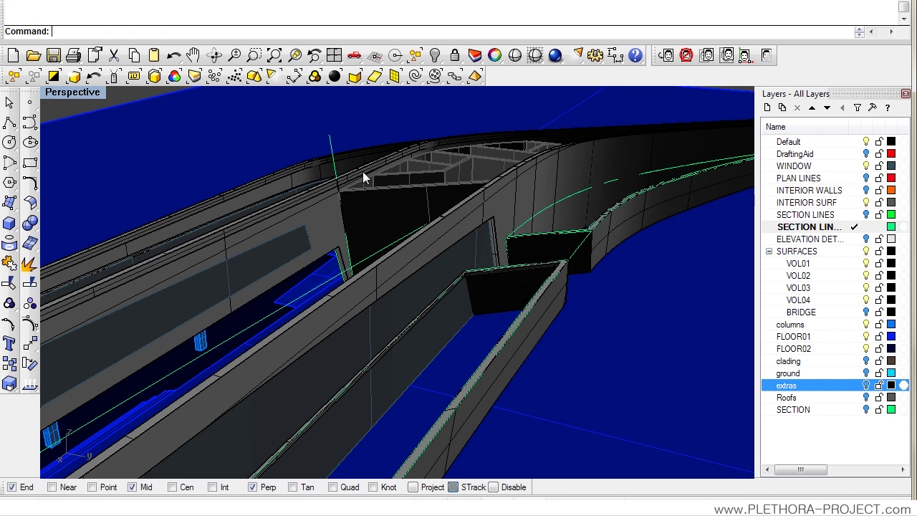
right_drag(325, 233, 576, 309)
Step: Hide the stray vertical line near the black wall with H
right_drag(499, 285, 424, 167)
scroll(426, 247, down, 5)
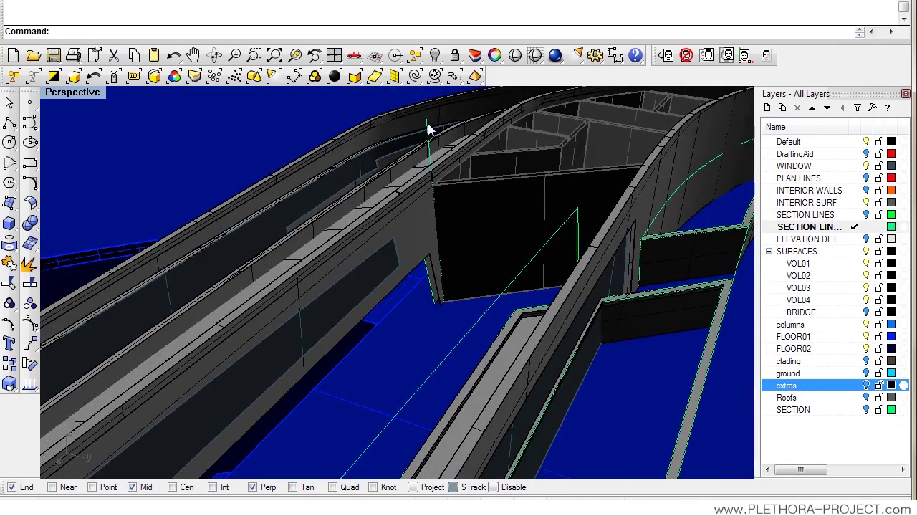
right_drag(428, 124, 421, 142)
text(h)
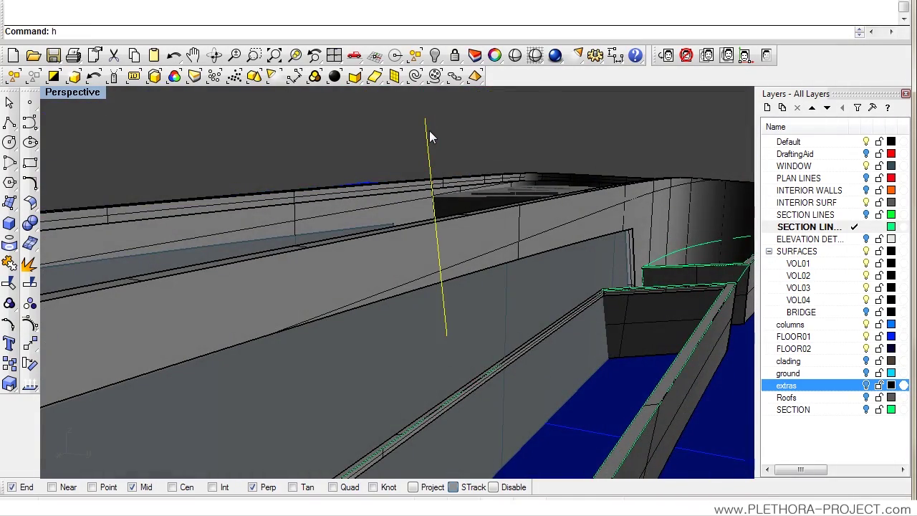
key(Return)
Step: Loft a narrow jamb strip between the curve and the wall's surface edge at the opening corner
right_drag(429, 132, 431, 240)
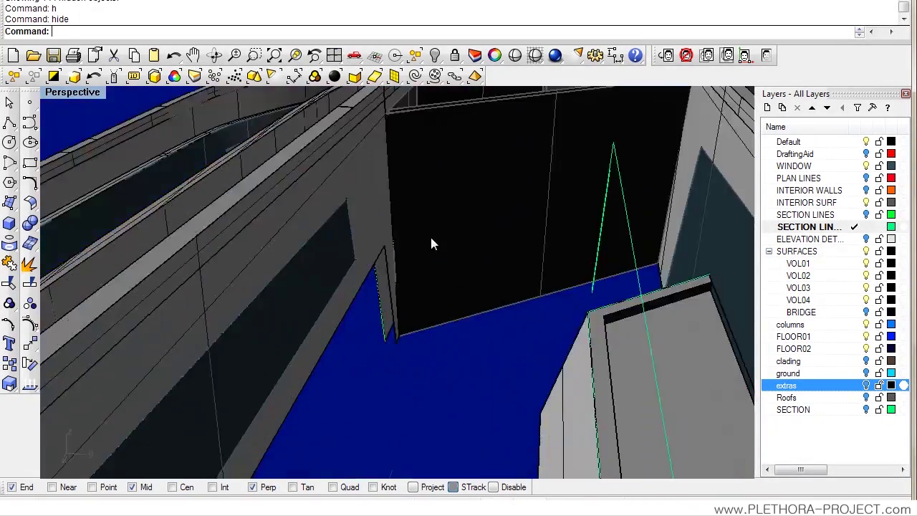
click(388, 346)
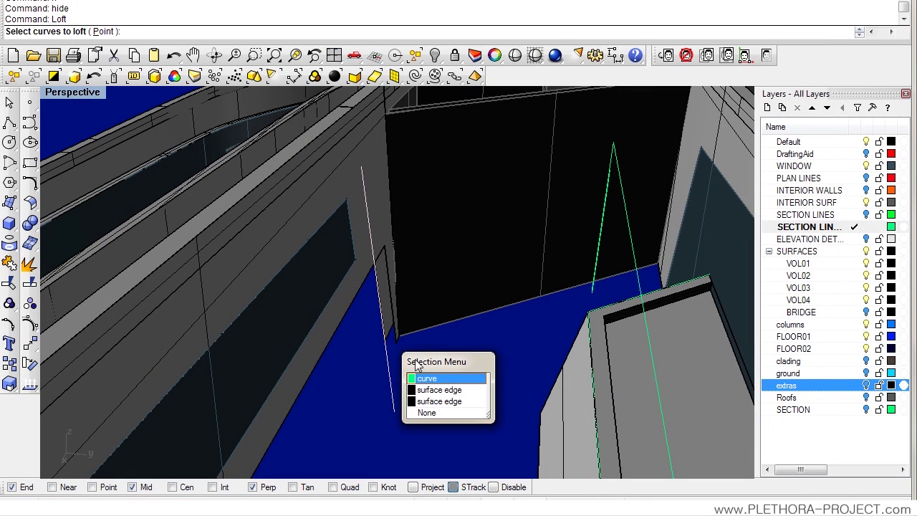
click(433, 402)
key(Return)
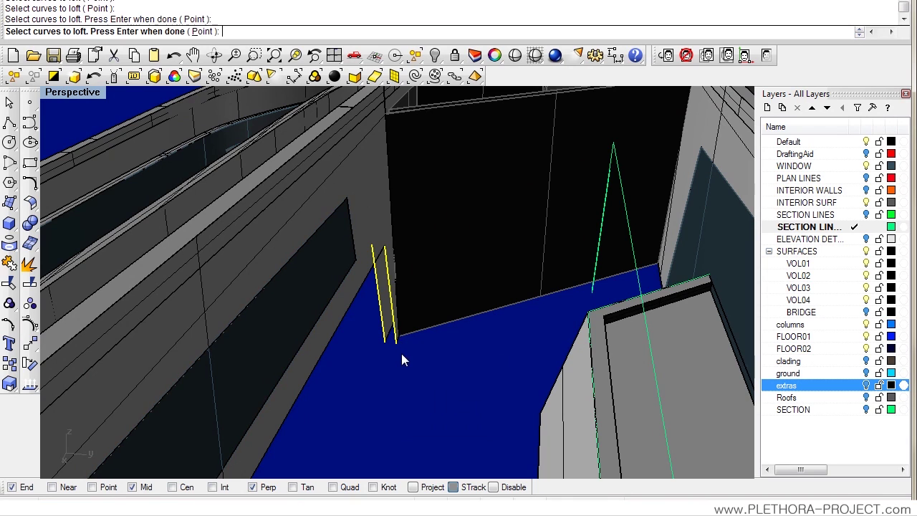
click(108, 321)
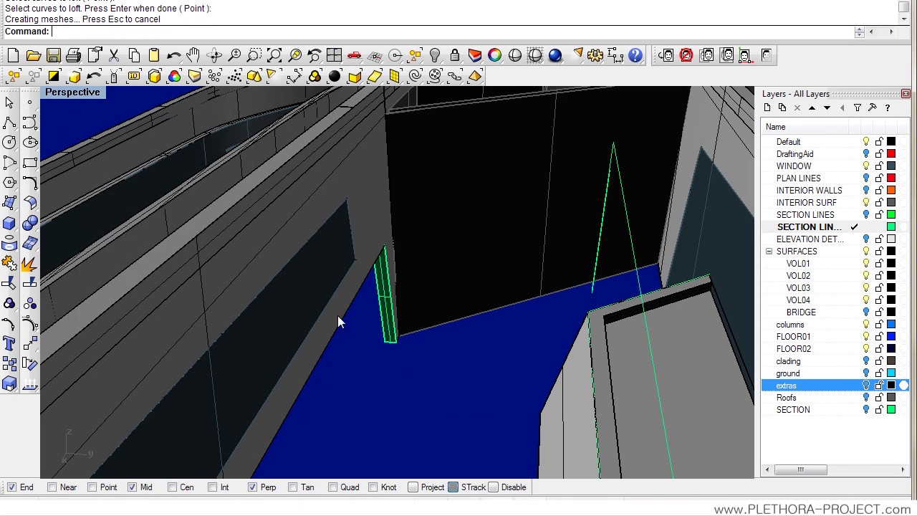
click(385, 318)
click(435, 361)
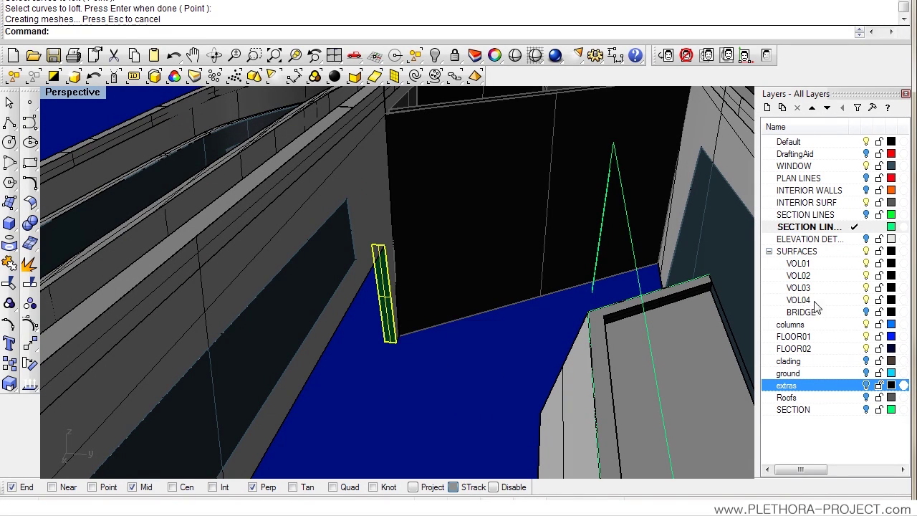
Step: Move the new jamb surface onto the VOL01 layer
right_click(820, 265)
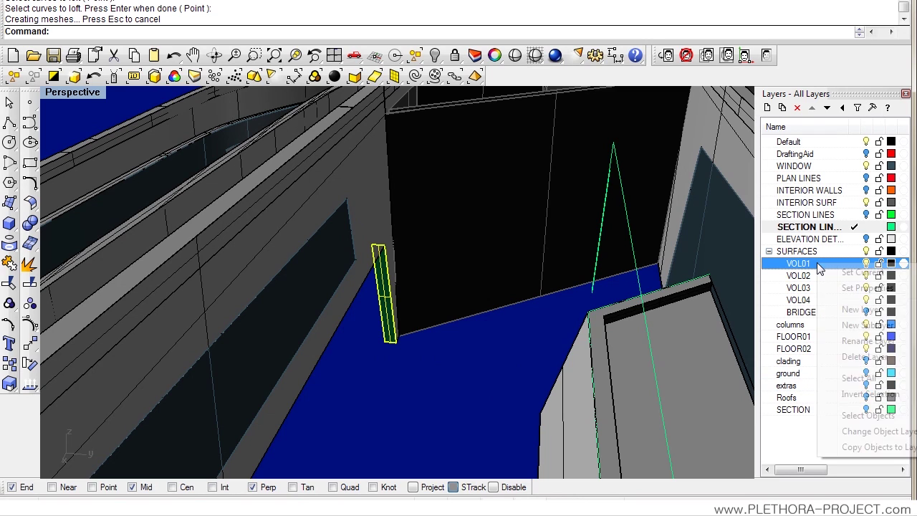
click(827, 432)
shift+right_drag(387, 326, 383, 231)
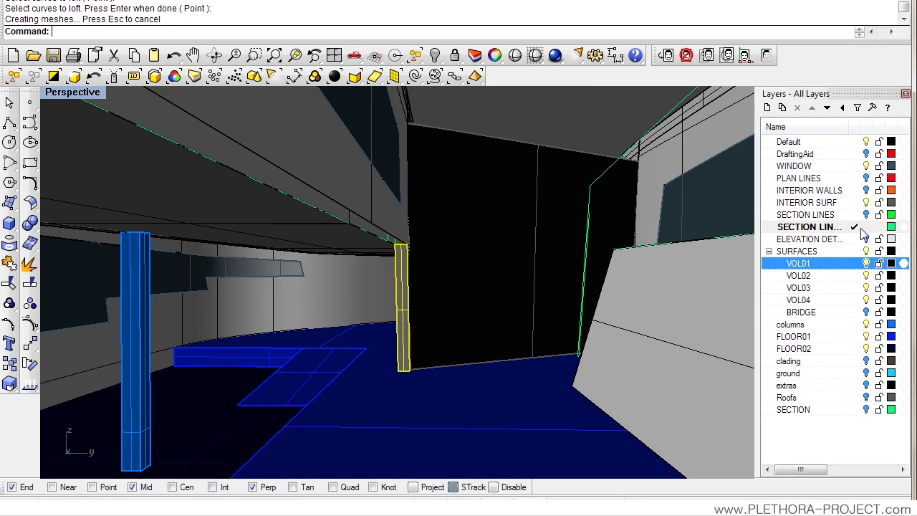
right_drag(318, 299, 343, 333)
Step: Pick two pairs of wall edges for a jamb loft, then cancel that attempt
click(330, 249)
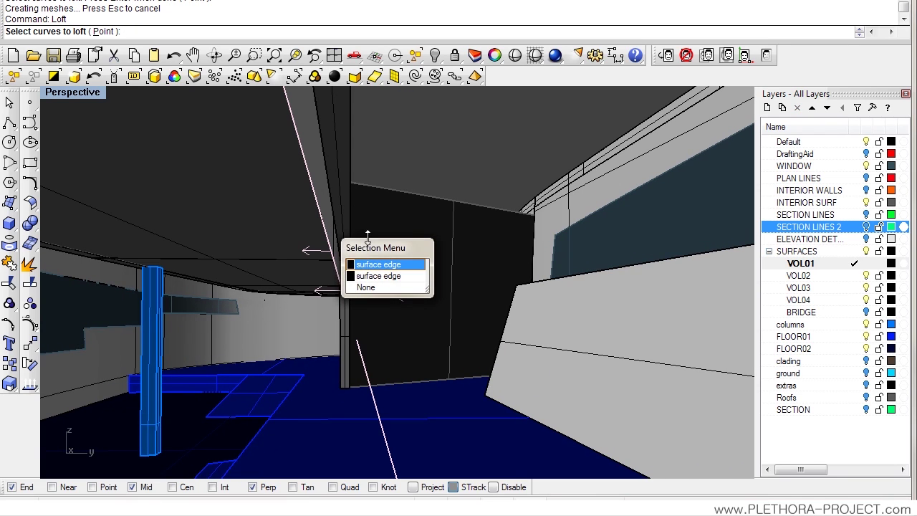
click(379, 265)
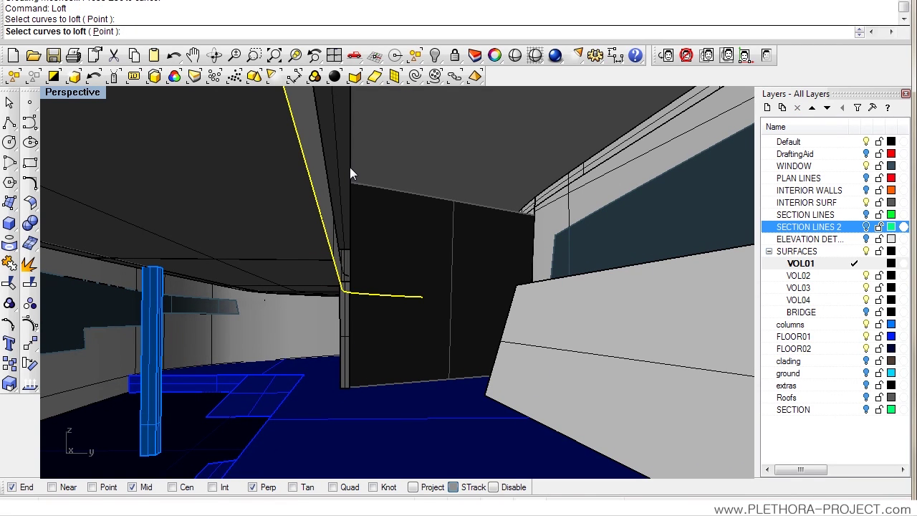
click(322, 220)
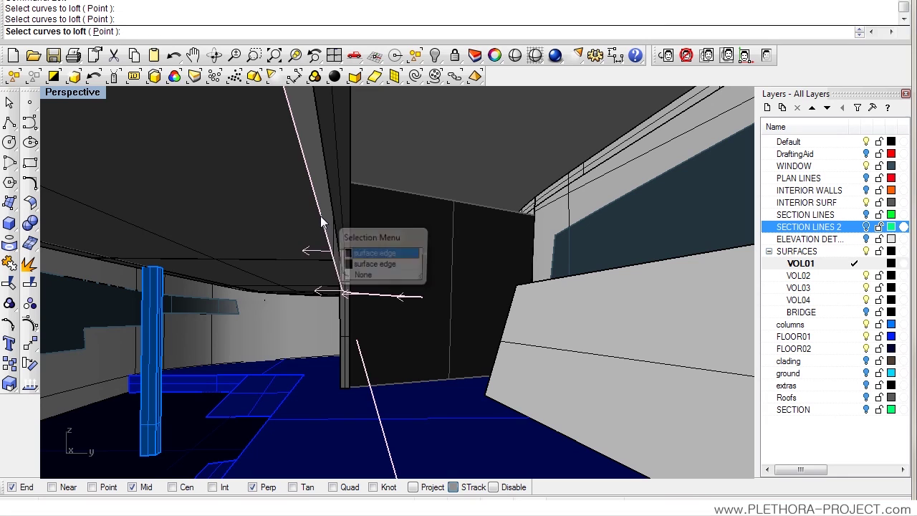
click(362, 267)
right_drag(380, 278, 344, 273)
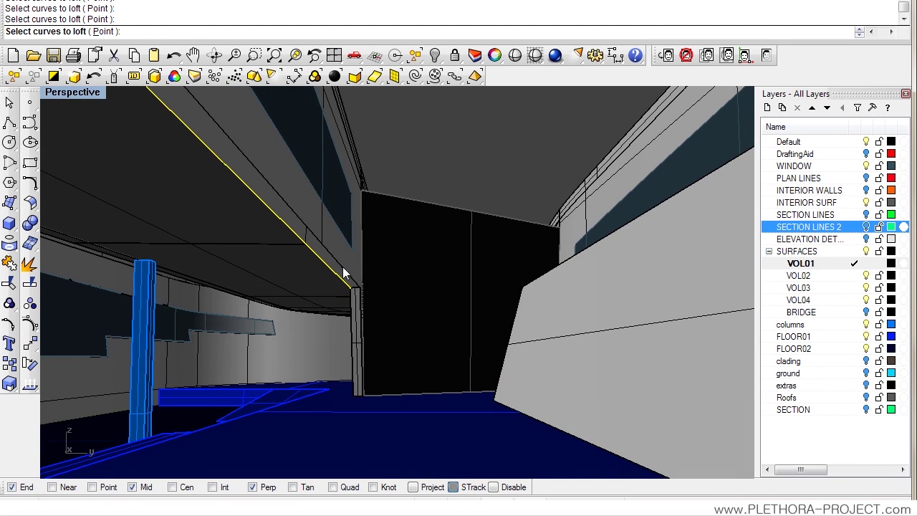
right_click(343, 274)
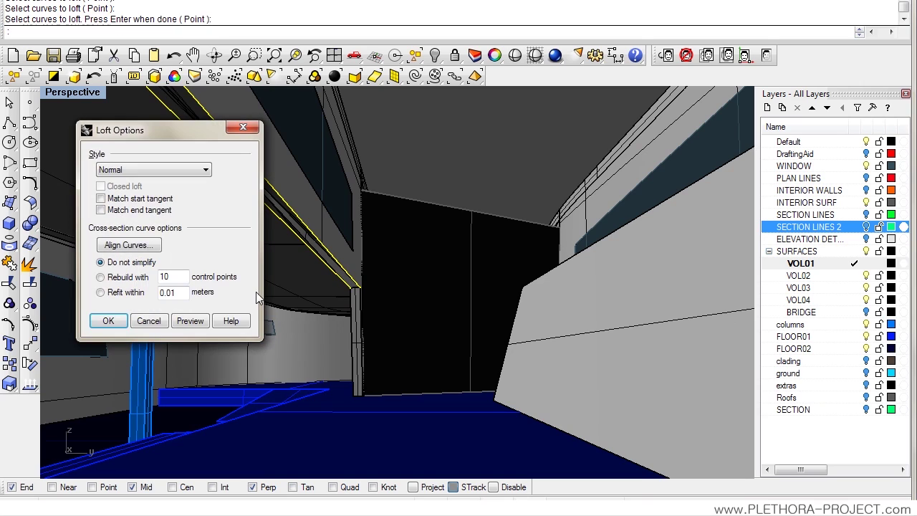
click(157, 324)
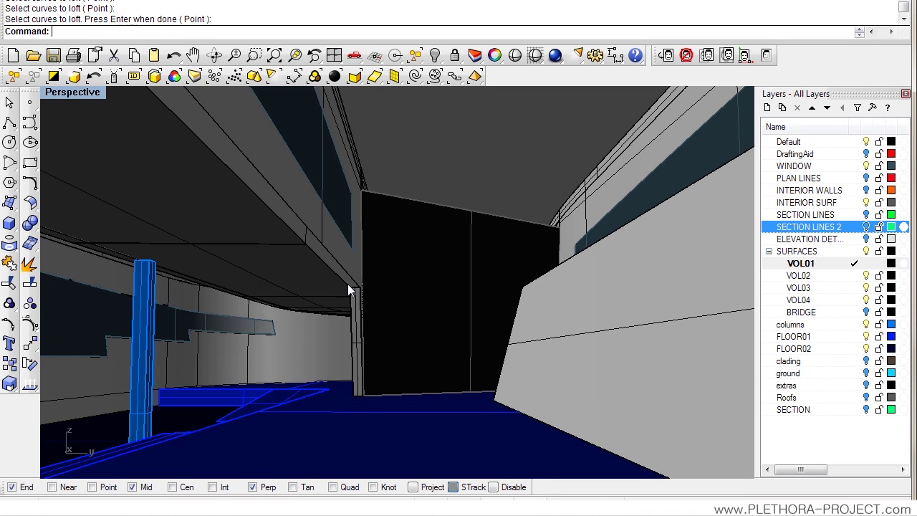
Step: Loft a jamb surface between two overlapping wall edges and accept the loft options
right_click(347, 283)
click(348, 283)
click(394, 331)
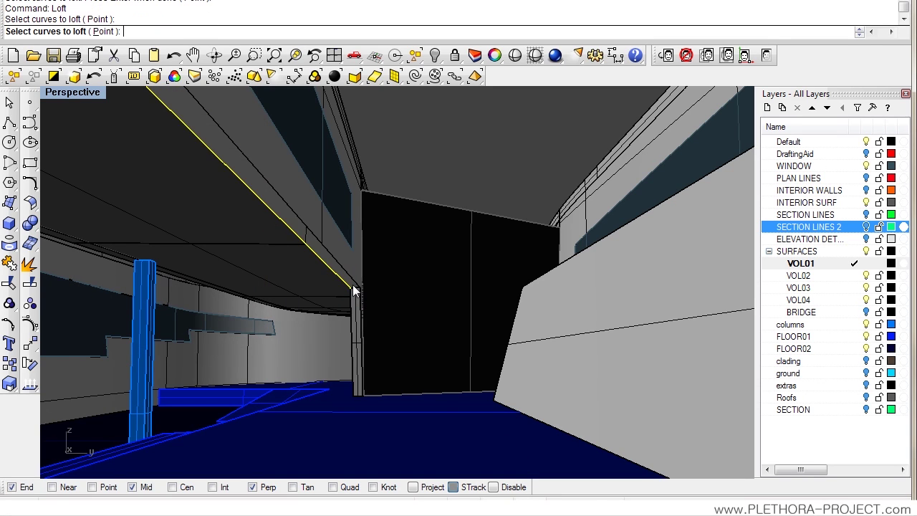
click(354, 286)
right_click(360, 294)
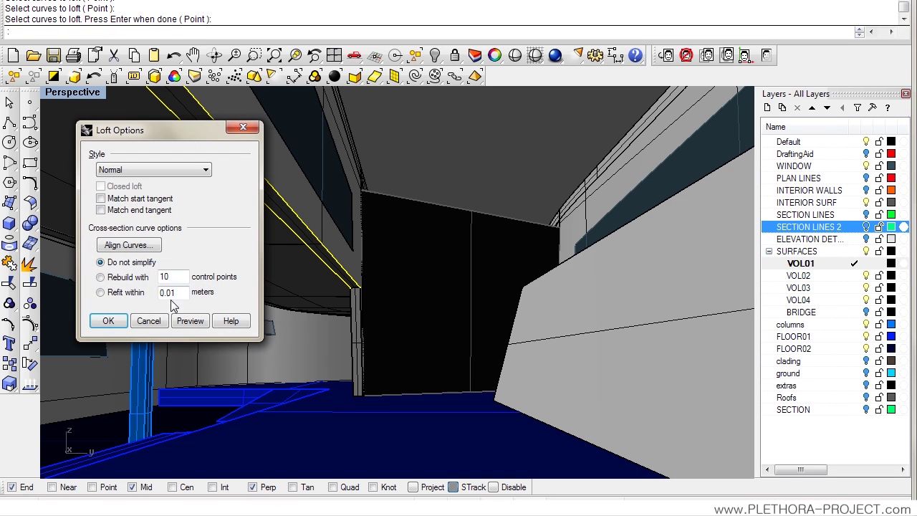
click(108, 321)
Step: Loft another jamb closing the grey wall end against the pale wall
scroll(347, 301, down, 5)
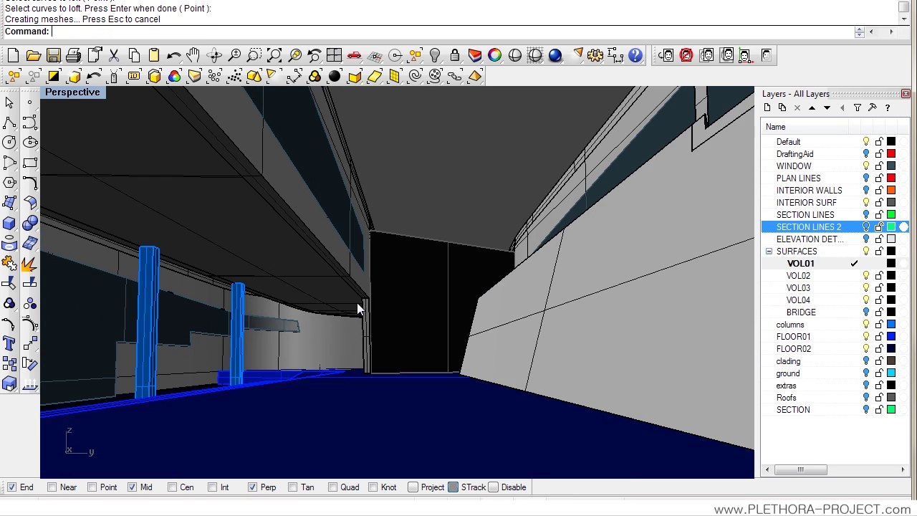
right_drag(356, 303, 351, 283)
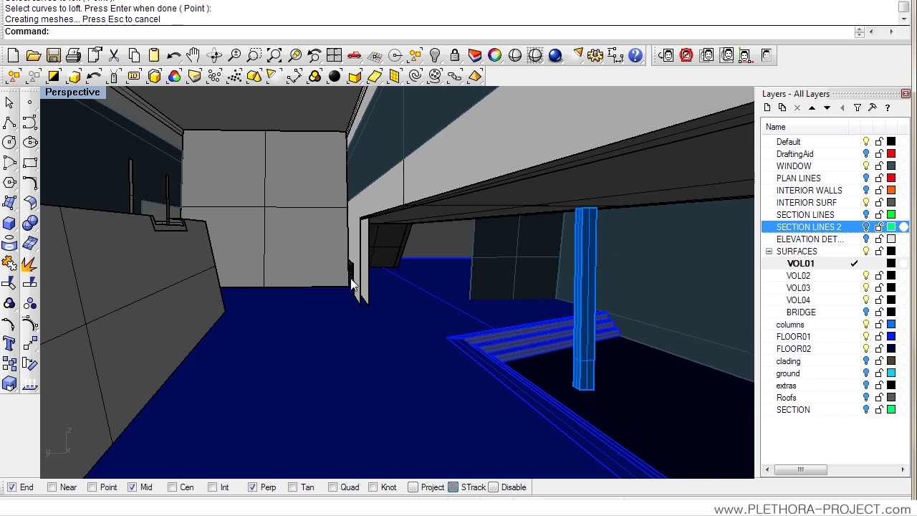
right_click(380, 306)
click(107, 322)
right_drag(329, 263, 164, 155)
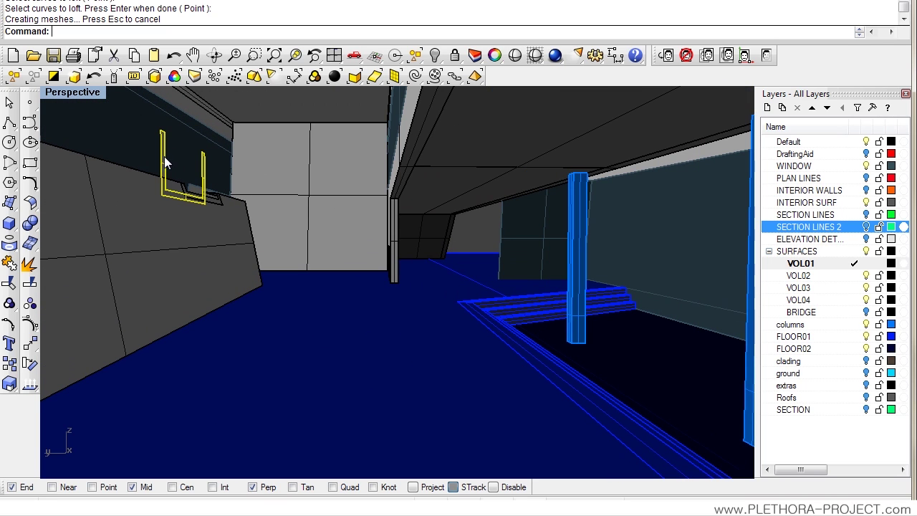
Step: Move the selected curves and the small wall bracket curve onto the BRIDGE layer
click(803, 314)
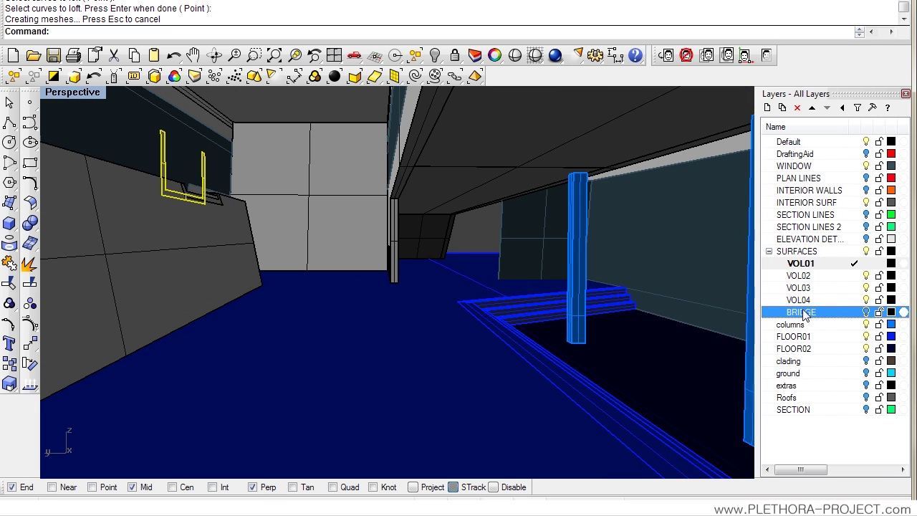
right_click(804, 311)
click(852, 478)
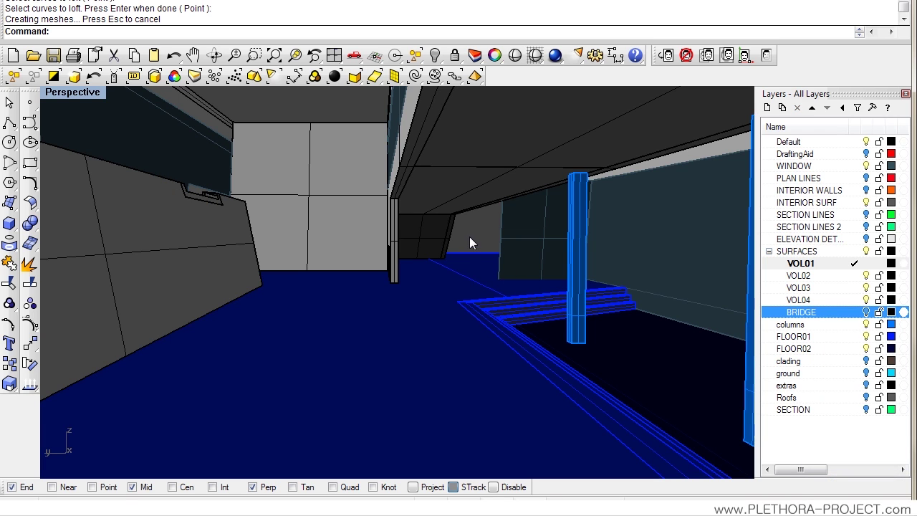
right_drag(466, 259, 278, 270)
click(283, 272)
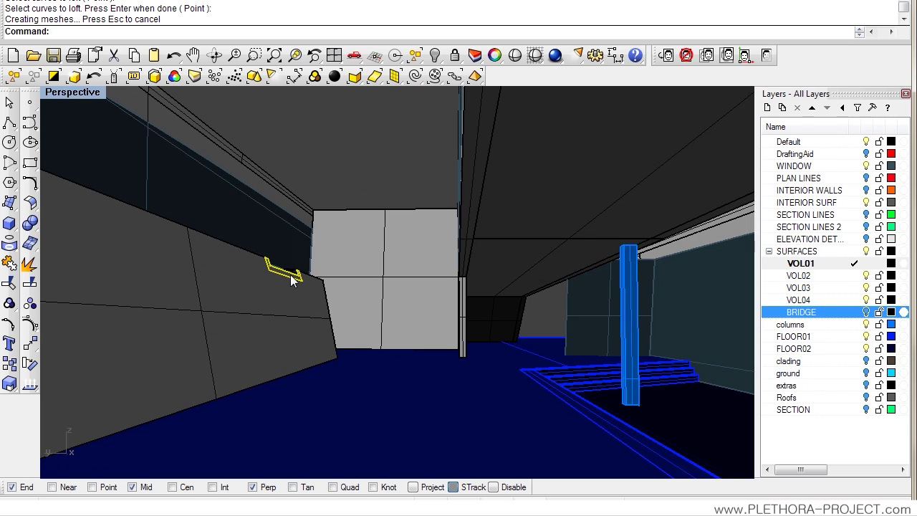
right_click(816, 317)
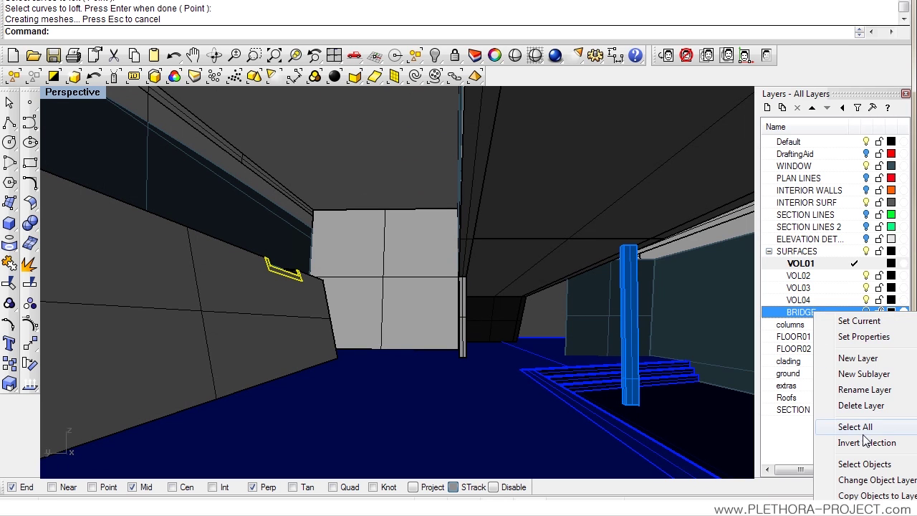
click(864, 480)
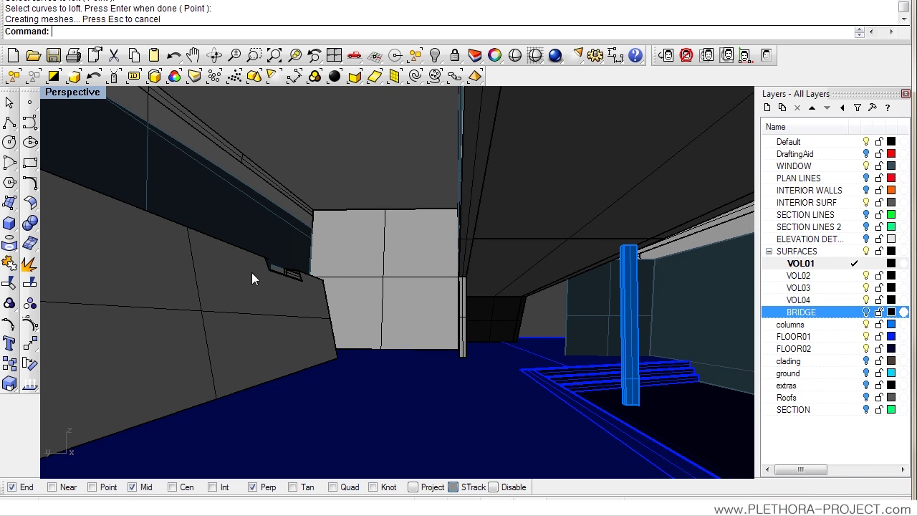
Step: Turn the BRIDGE, clading and Roofs layers back on
right_drag(251, 279, 458, 319)
click(866, 312)
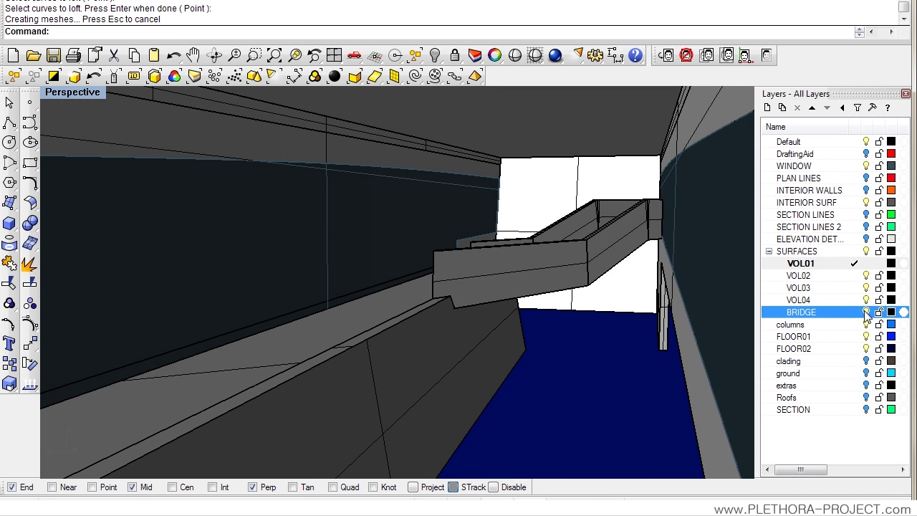
right_drag(519, 297, 395, 341)
scroll(440, 319, up, 4)
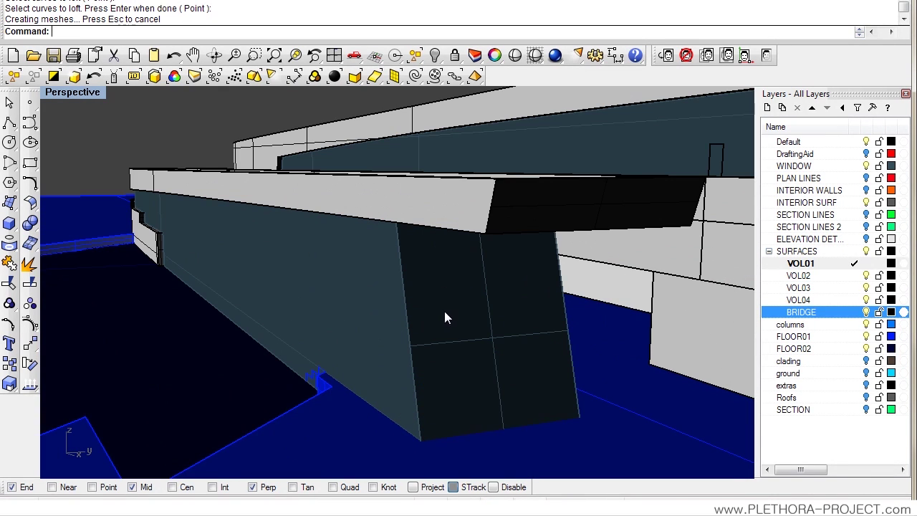
click(866, 361)
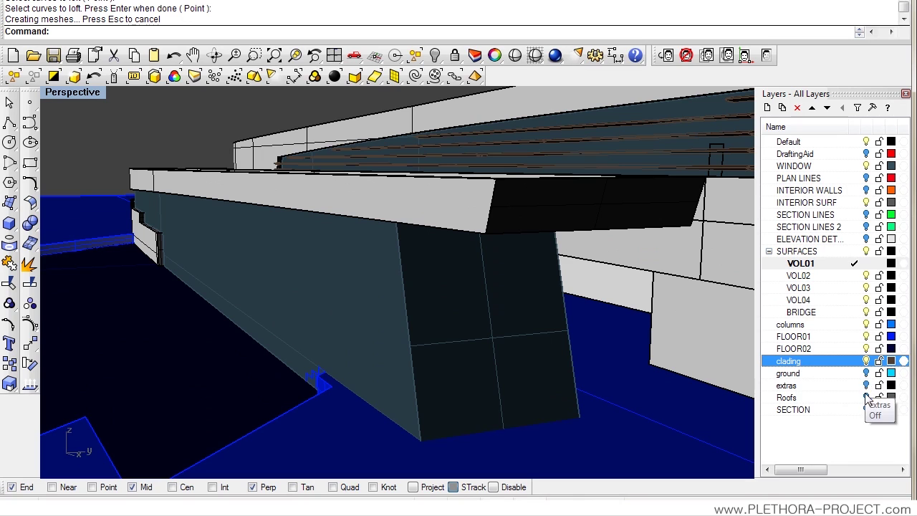
click(866, 397)
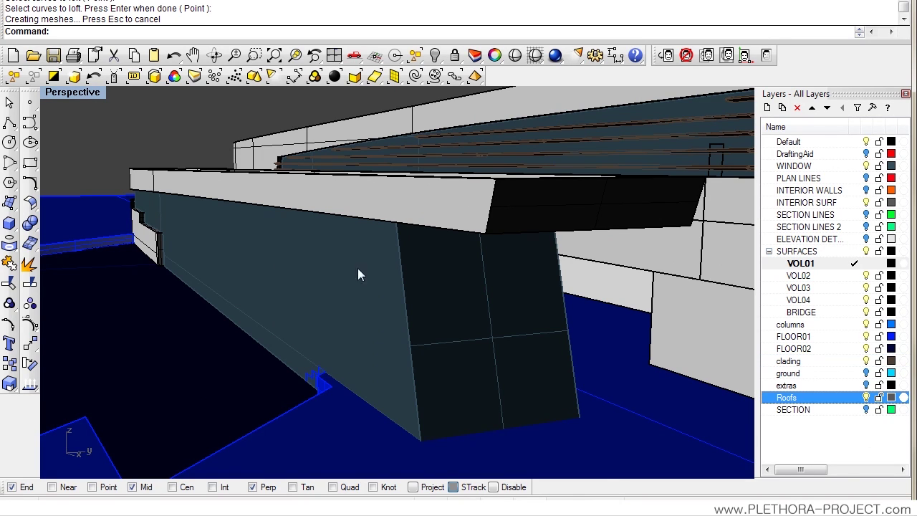
right_drag(358, 272, 483, 298)
Step: Assign the rectangular window panel to the WINDOW layer
click(462, 304)
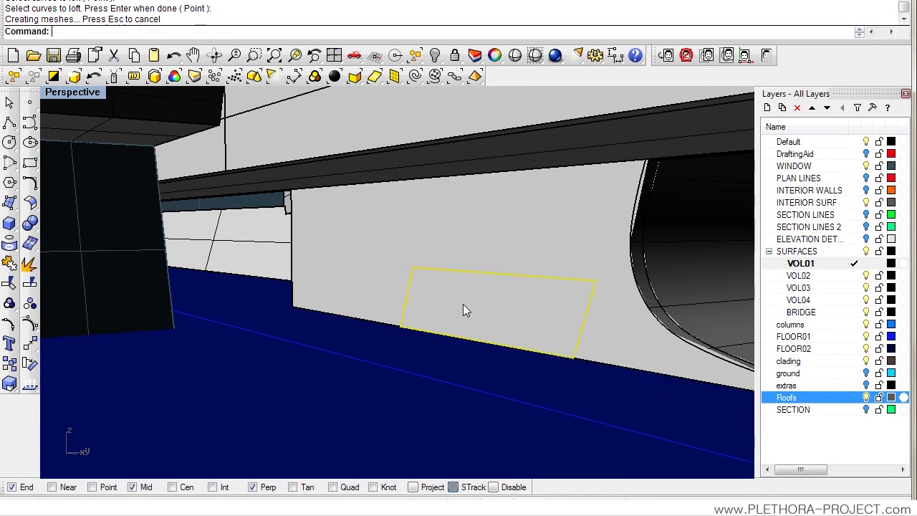
right_click(831, 167)
click(854, 339)
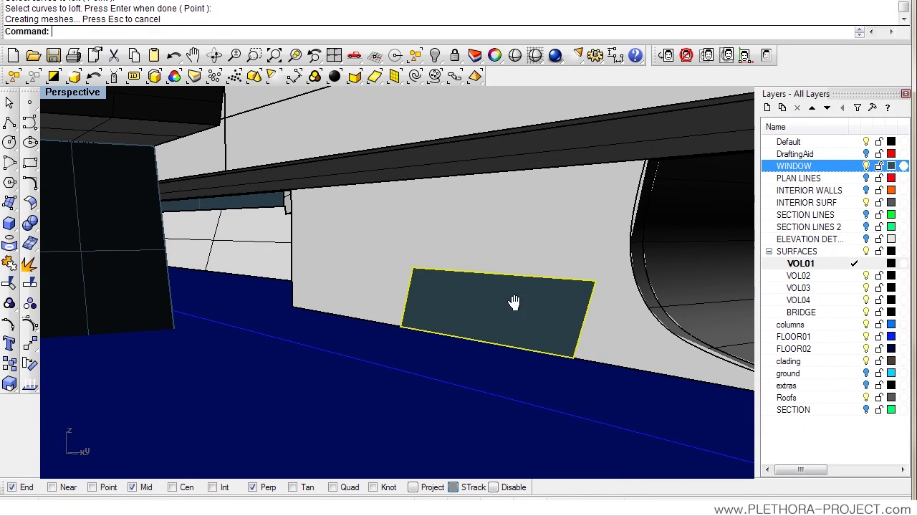
right_drag(516, 303, 489, 310)
Step: Move the window panel 0.24 deeper into its wall opening
text(m)
key(Return)
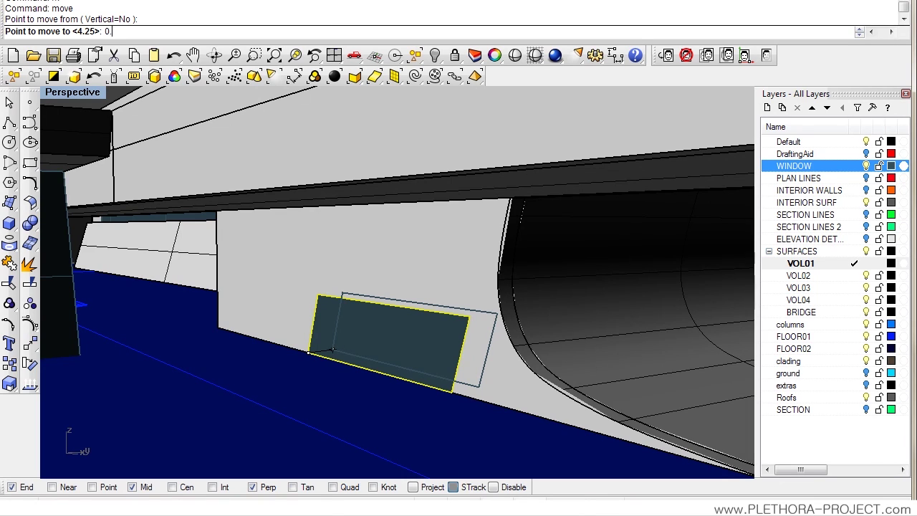
click(348, 340)
right_drag(350, 363, 353, 287)
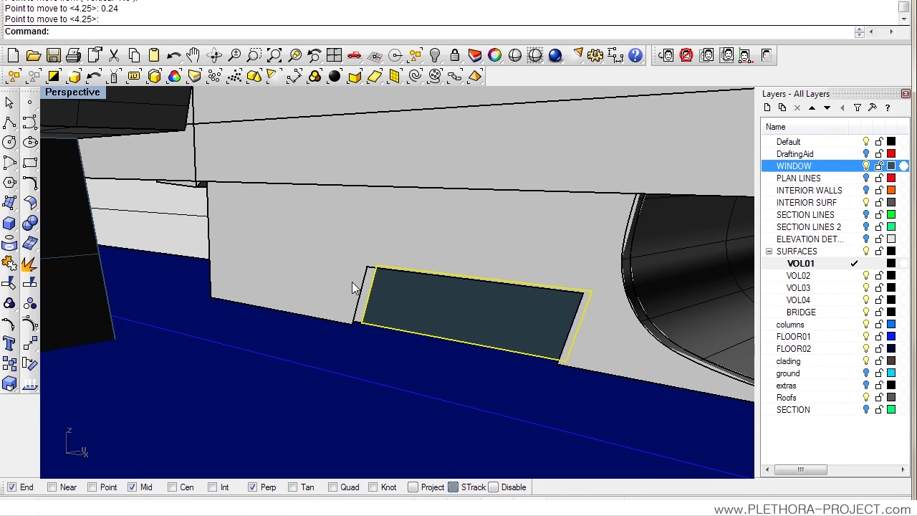
key(ctrl+i)
Step: Hide everything but the window panel and loft the first jamb to the opening
text(h)
key(Return)
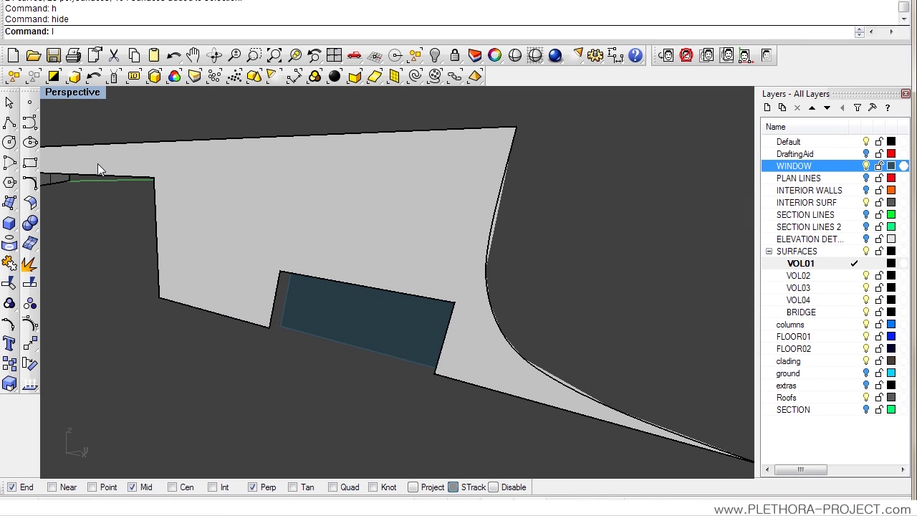
text(loft)
key(Return)
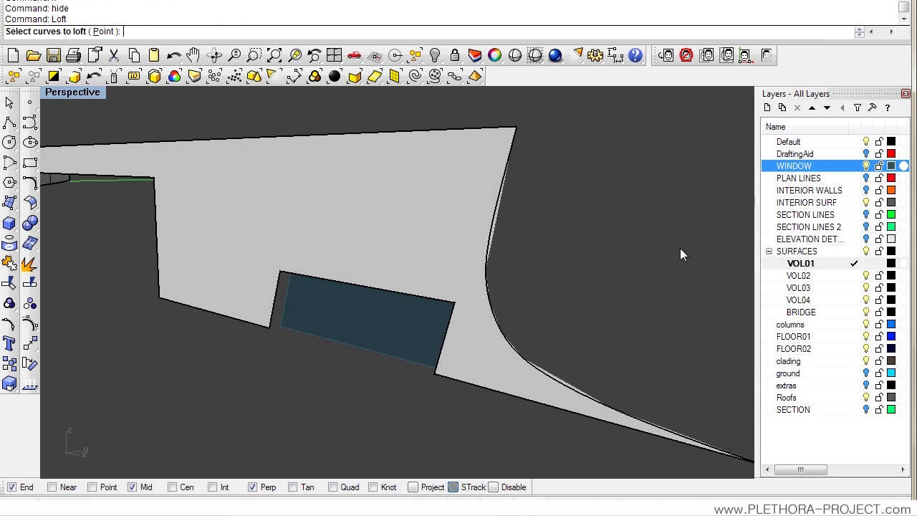
click(272, 323)
click(279, 324)
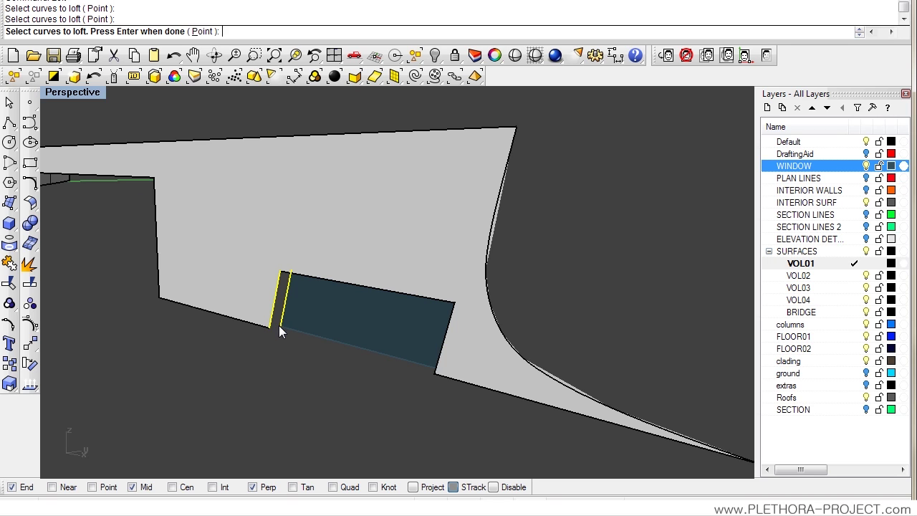
key(Return)
click(108, 321)
Step: Loft the remaining two jambs and show all 150 hidden objects again
right_drag(112, 324, 238, 275)
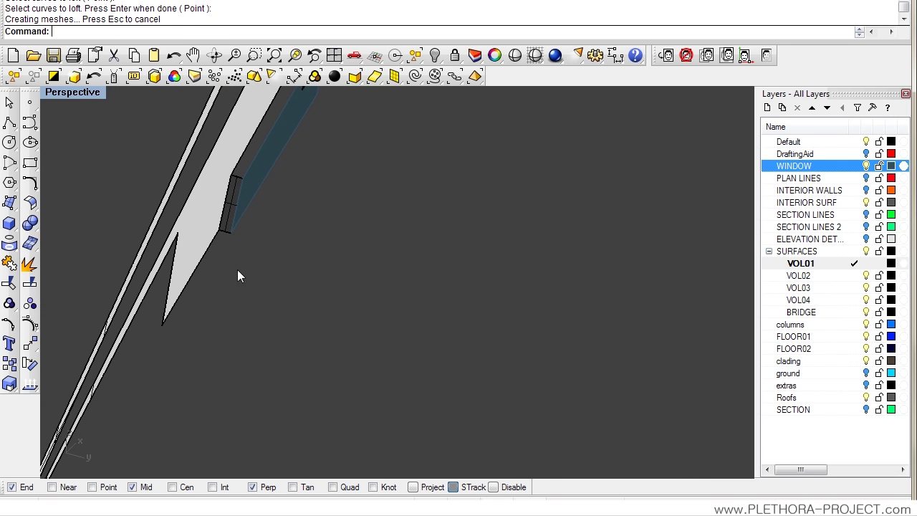
click(247, 179)
key(Return)
click(108, 320)
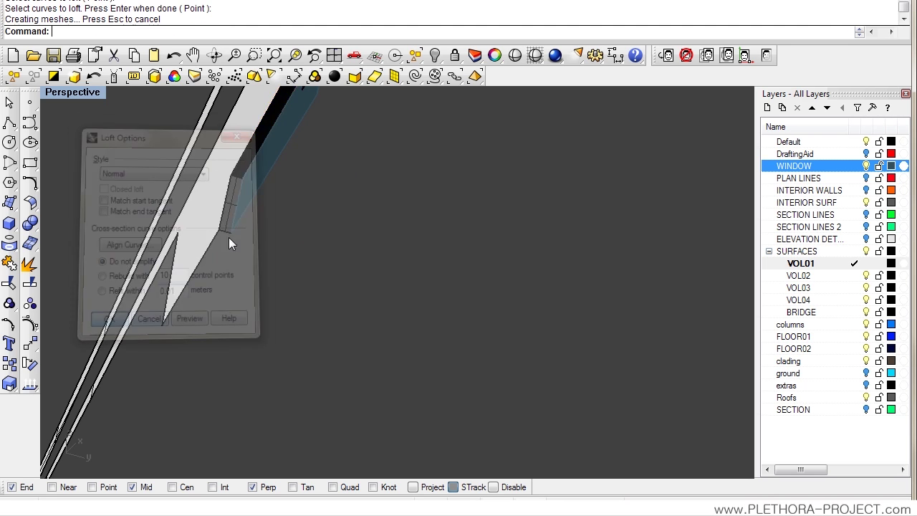
right_drag(229, 237, 623, 393)
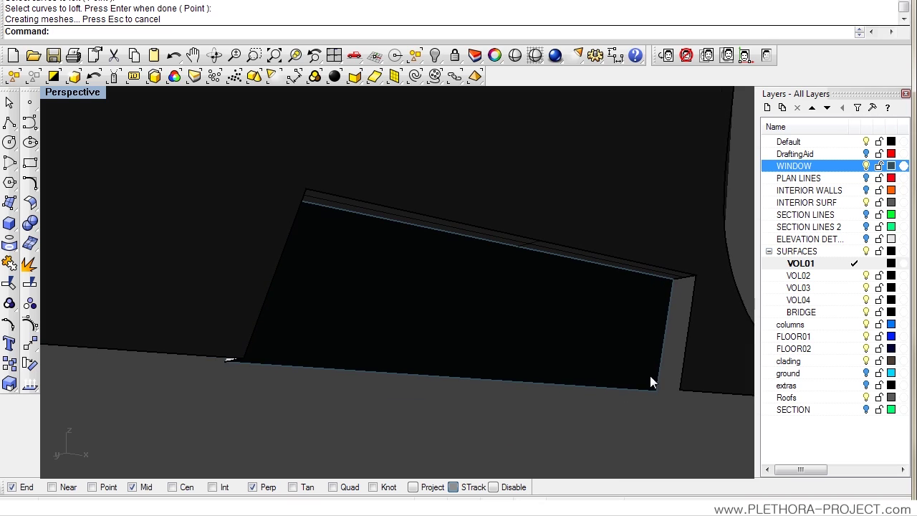
key(Return)
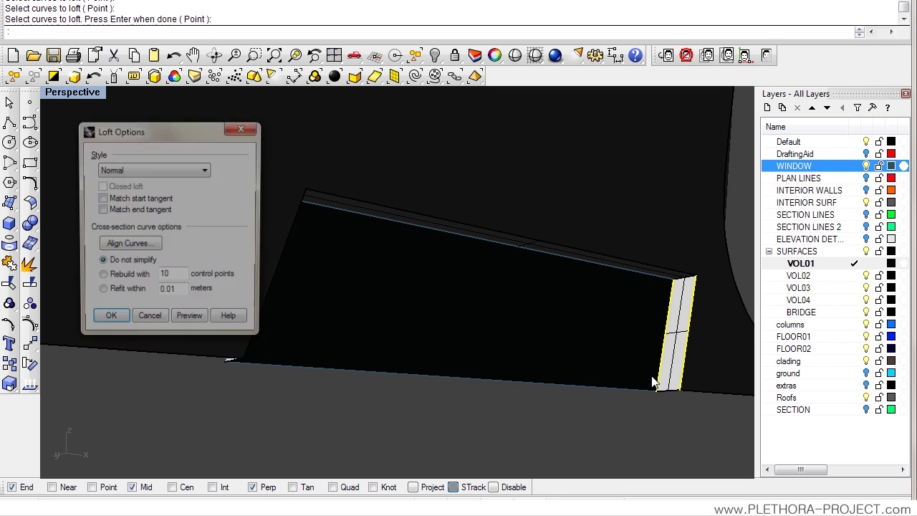
click(108, 321)
right_drag(237, 328, 355, 297)
key(ctrl+alt+h)
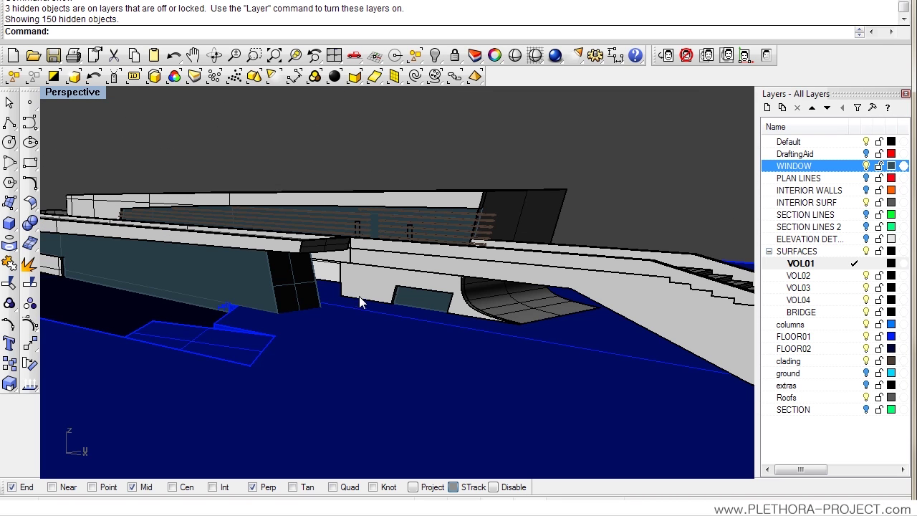
scroll(359, 296, down, 3)
scroll(303, 280, up, 5)
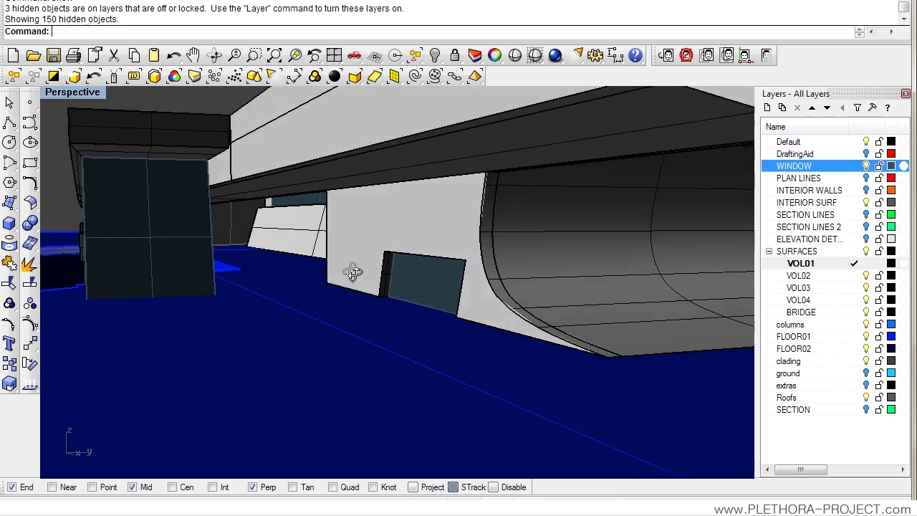
right_drag(353, 271, 369, 277)
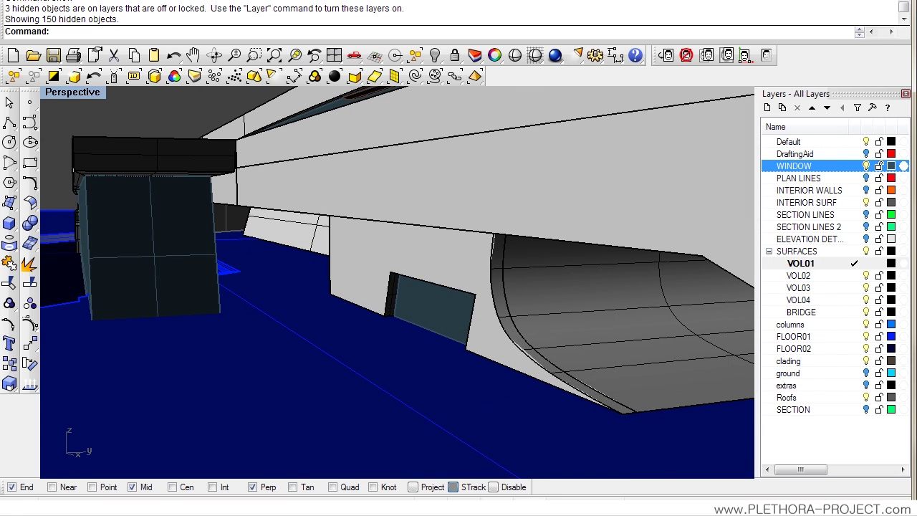
right_drag(388, 316, 381, 342)
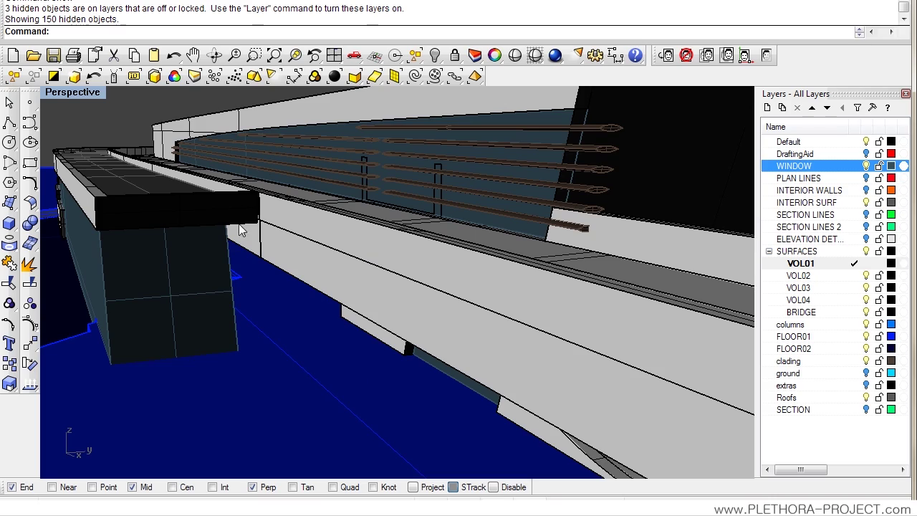
right_drag(239, 229, 264, 261)
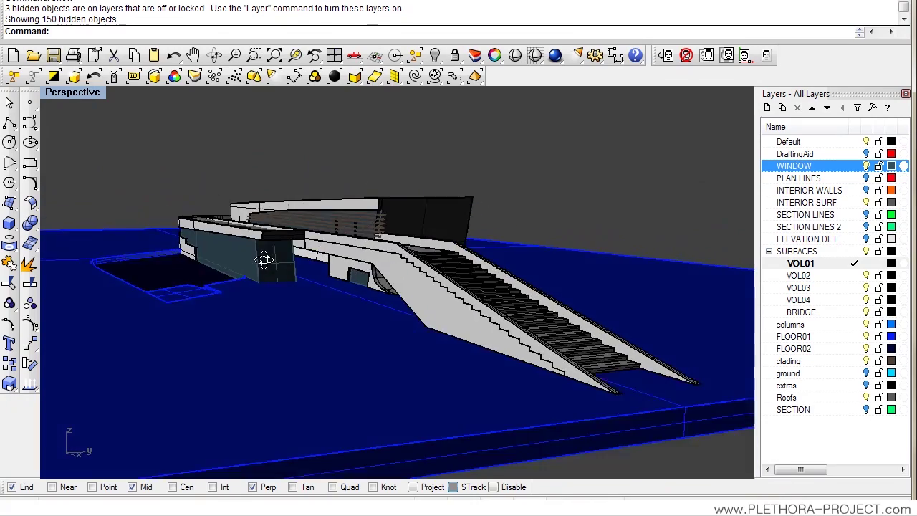
scroll(277, 255, up, 6)
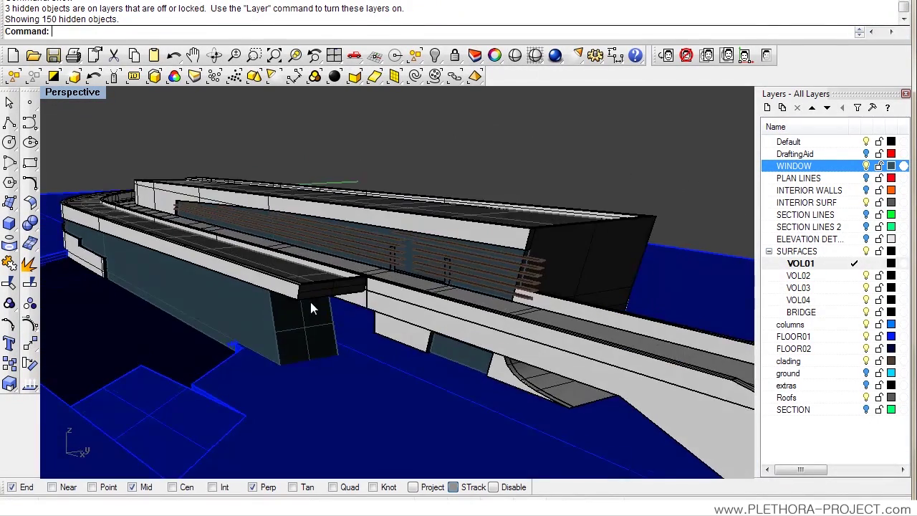
right_drag(311, 306, 290, 303)
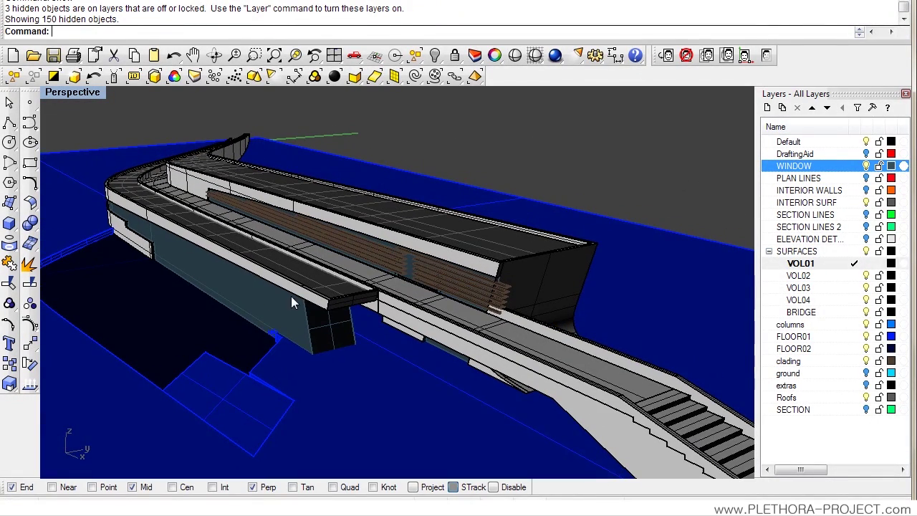